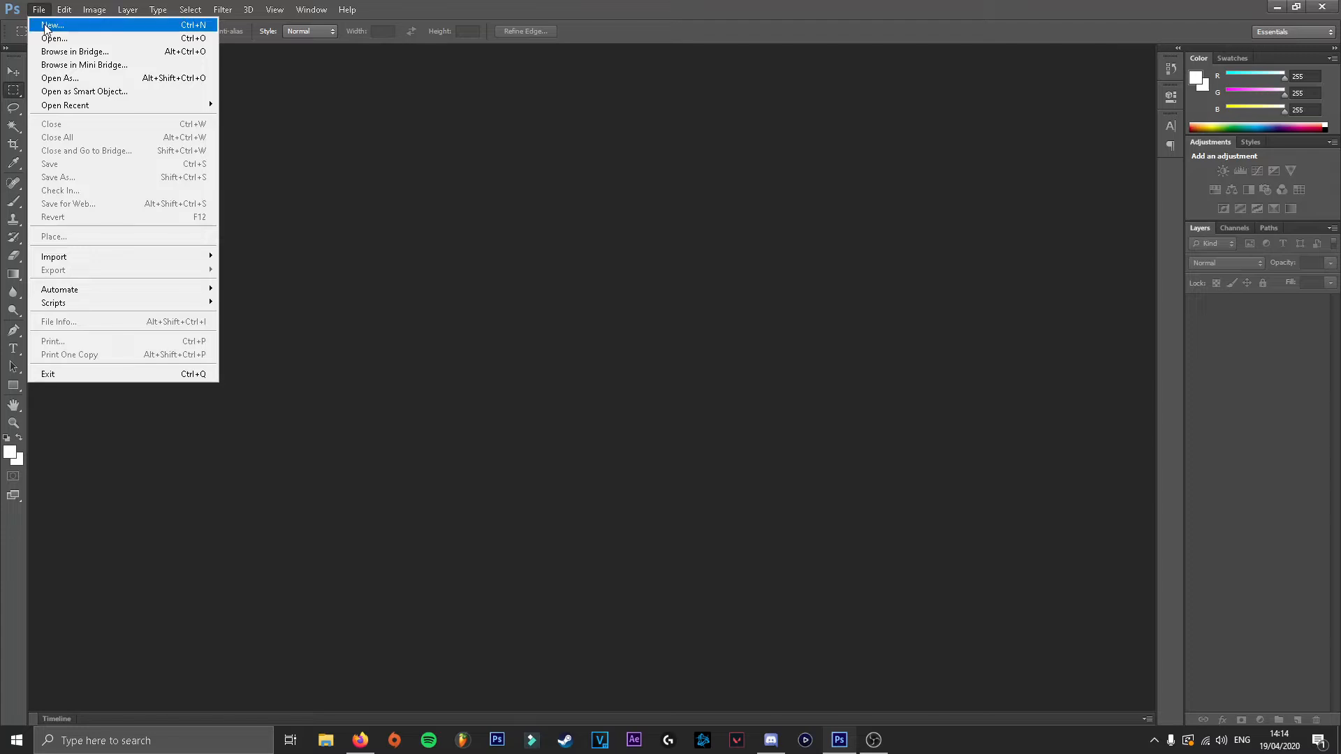
Create a new 1280 x 720 px RGB document at 72 pixels/inch with a transparent background.
{"action": "left_click", "coordinate": [43, 24]}
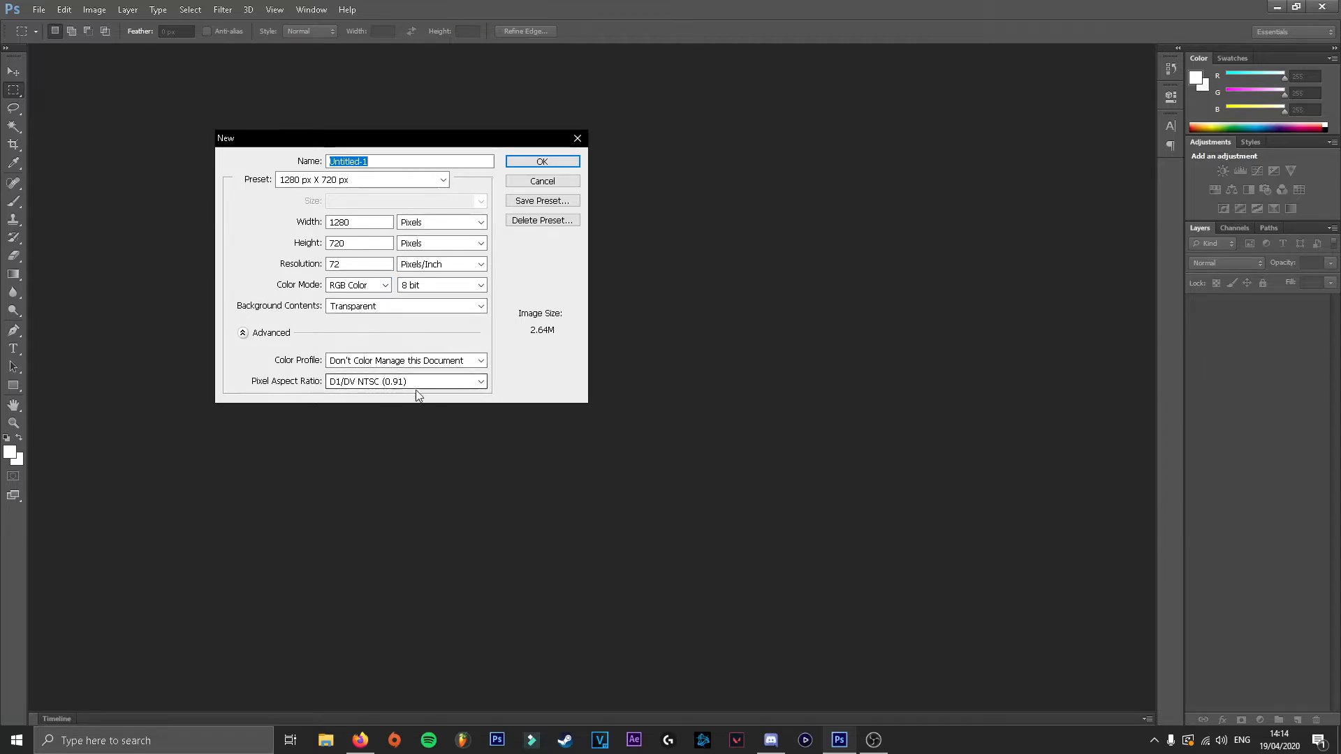
{"action": "left_click", "coordinate": [542, 161]}
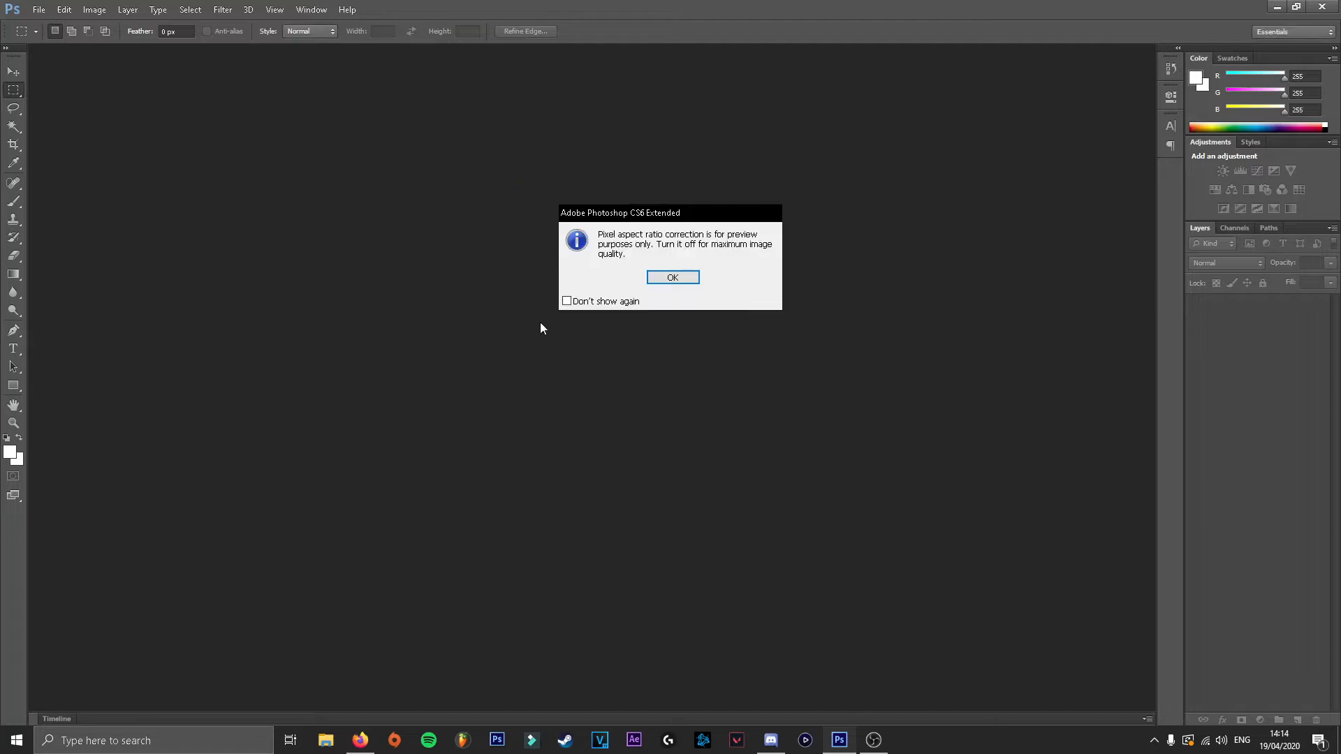
{"action": "left_click", "coordinate": [689, 281]}
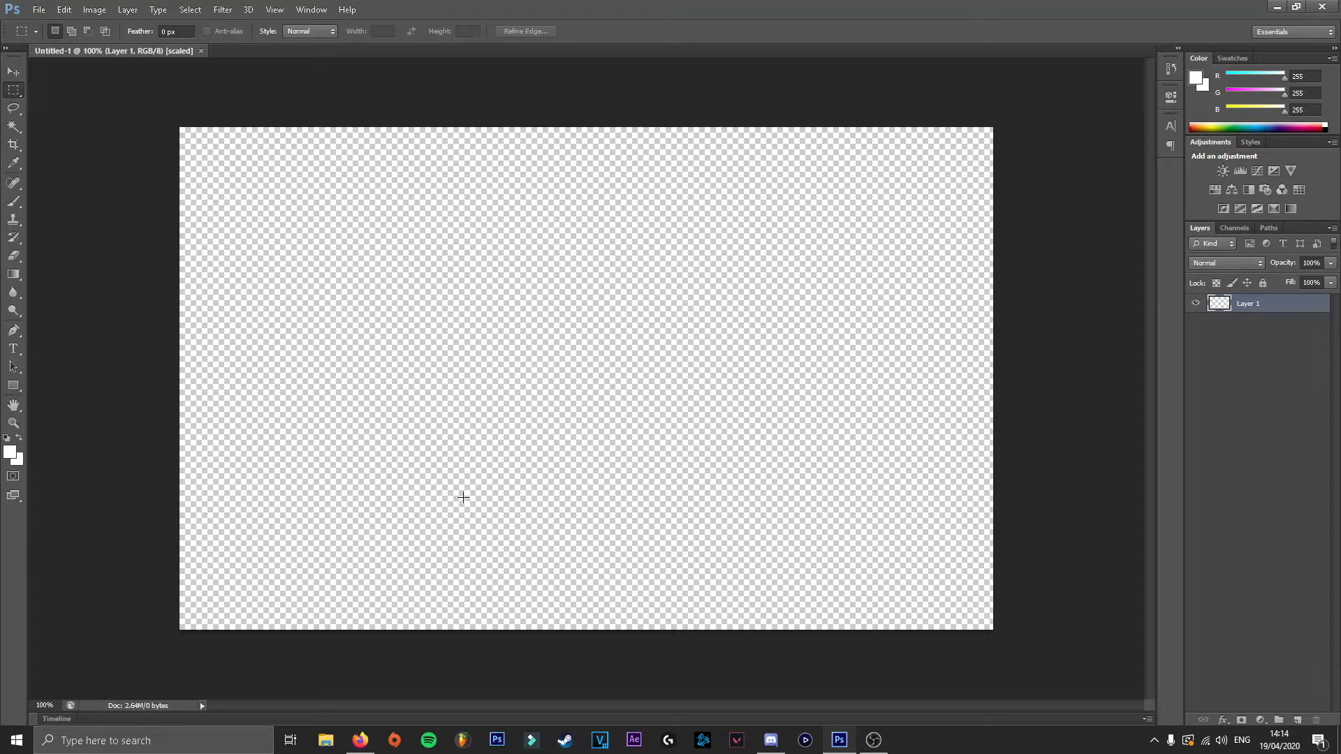
Open the VALORANT-PACK PSD file from the VALORANT PACK folder on the desktop.
{"action": "left_click", "coordinate": [41, 11]}
{"action": "left_click", "coordinate": [52, 39]}
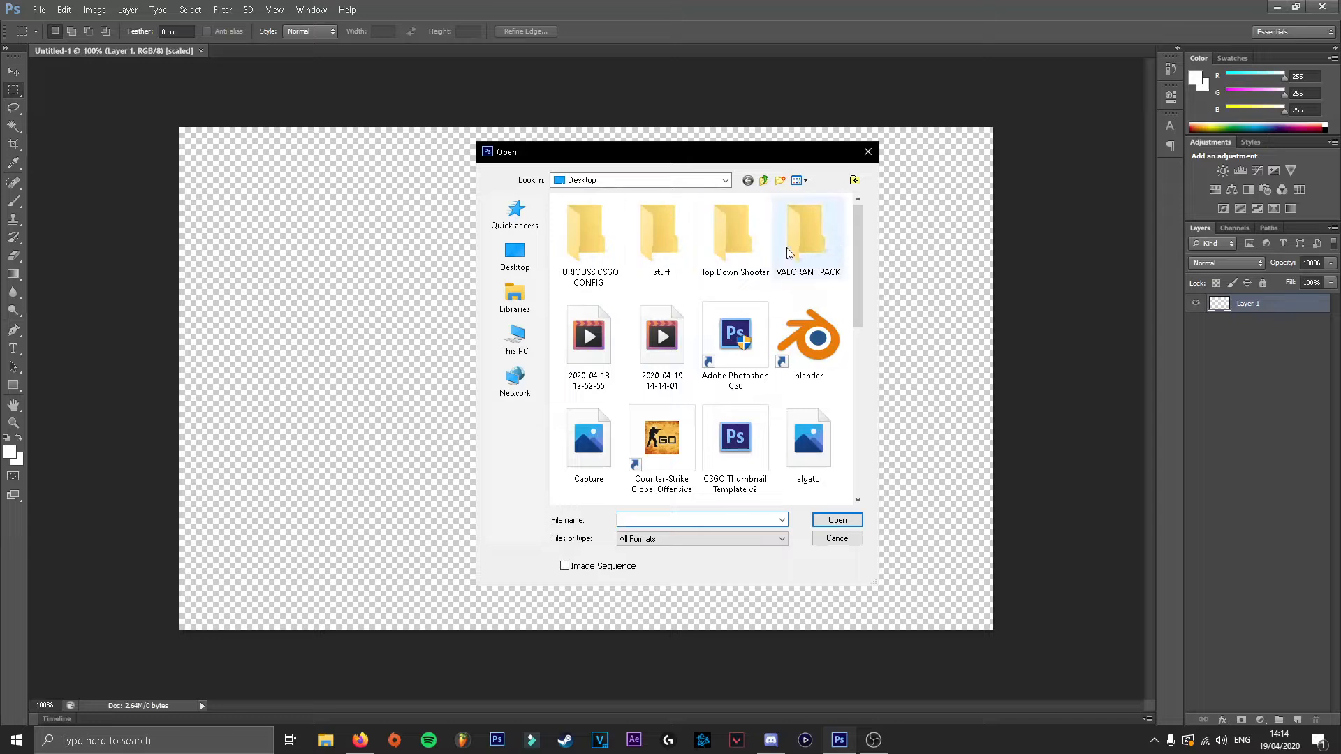
{"action": "double_click", "coordinate": [807, 236]}
{"action": "double_click", "coordinate": [570, 222]}
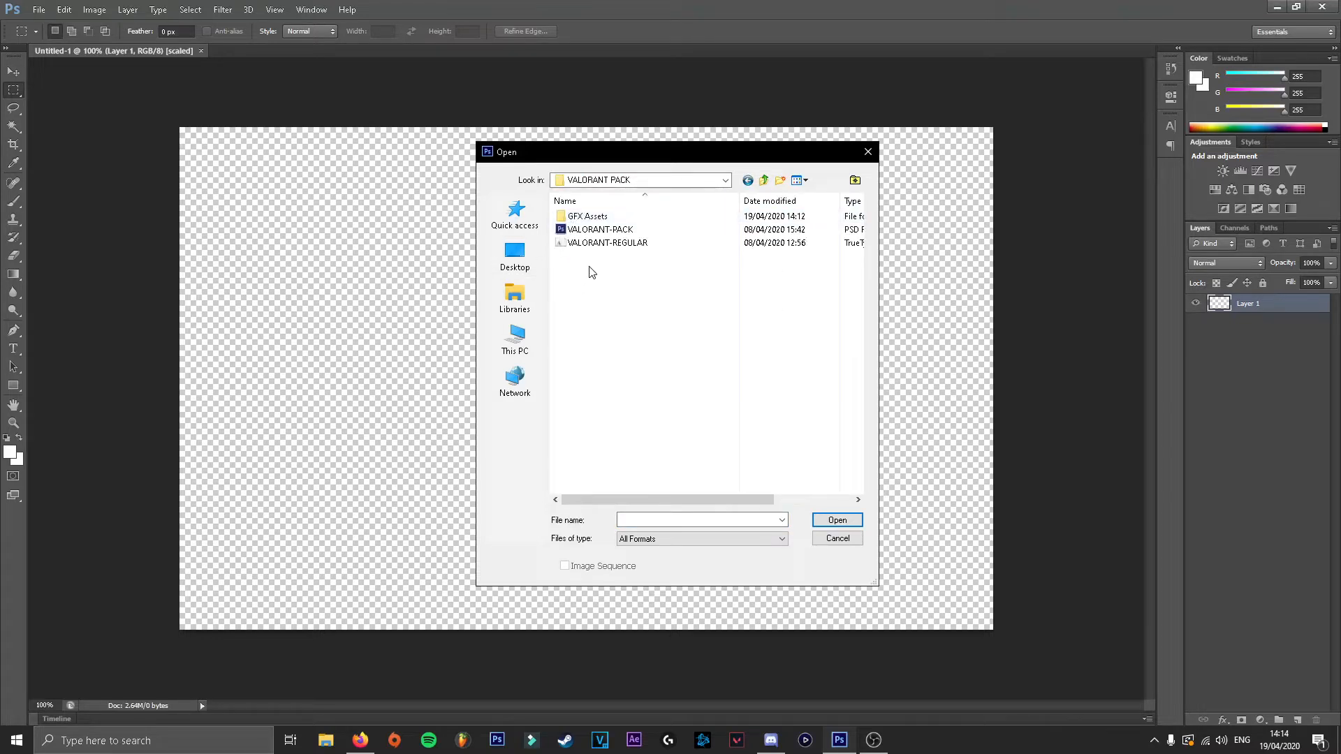
{"action": "left_click", "coordinate": [591, 229]}
{"action": "left_click", "coordinate": [827, 523]}
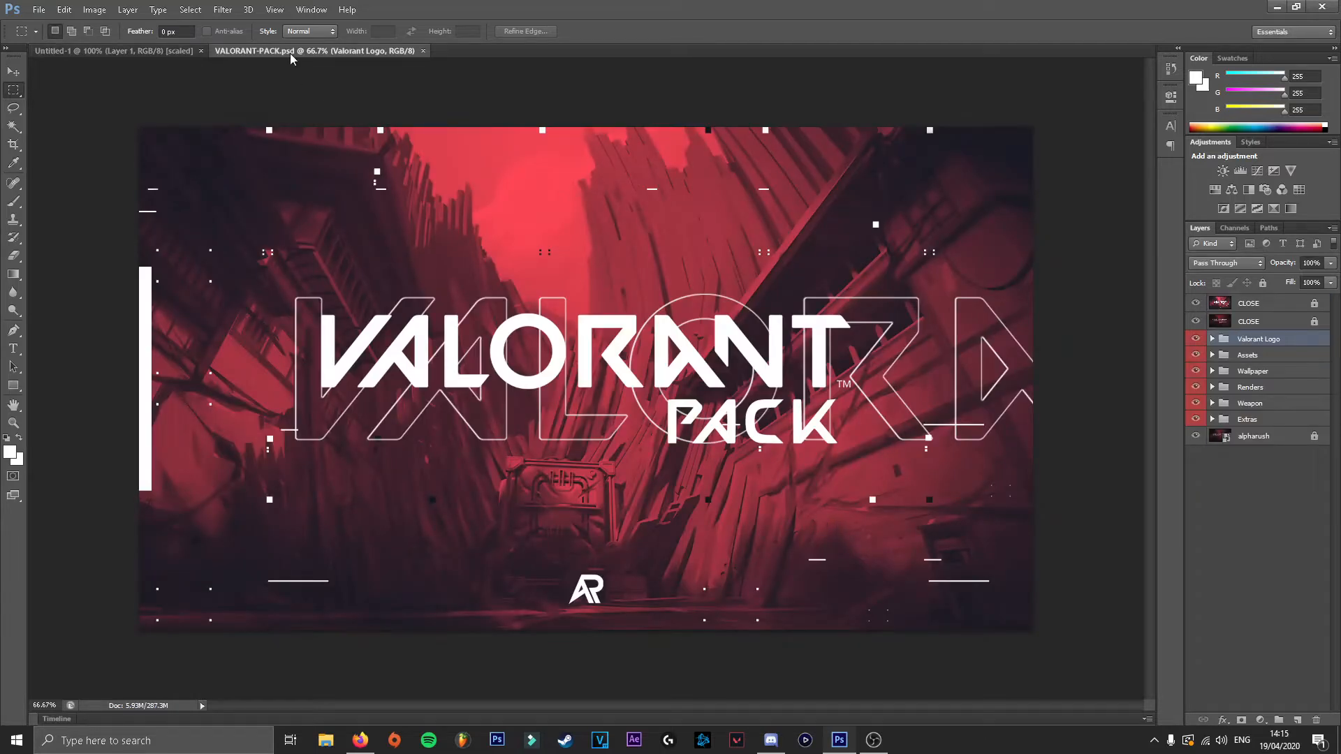
Hide the two CLOSE layers and expand the Wallpaper group.
{"action": "left_click", "coordinate": [1197, 303]}
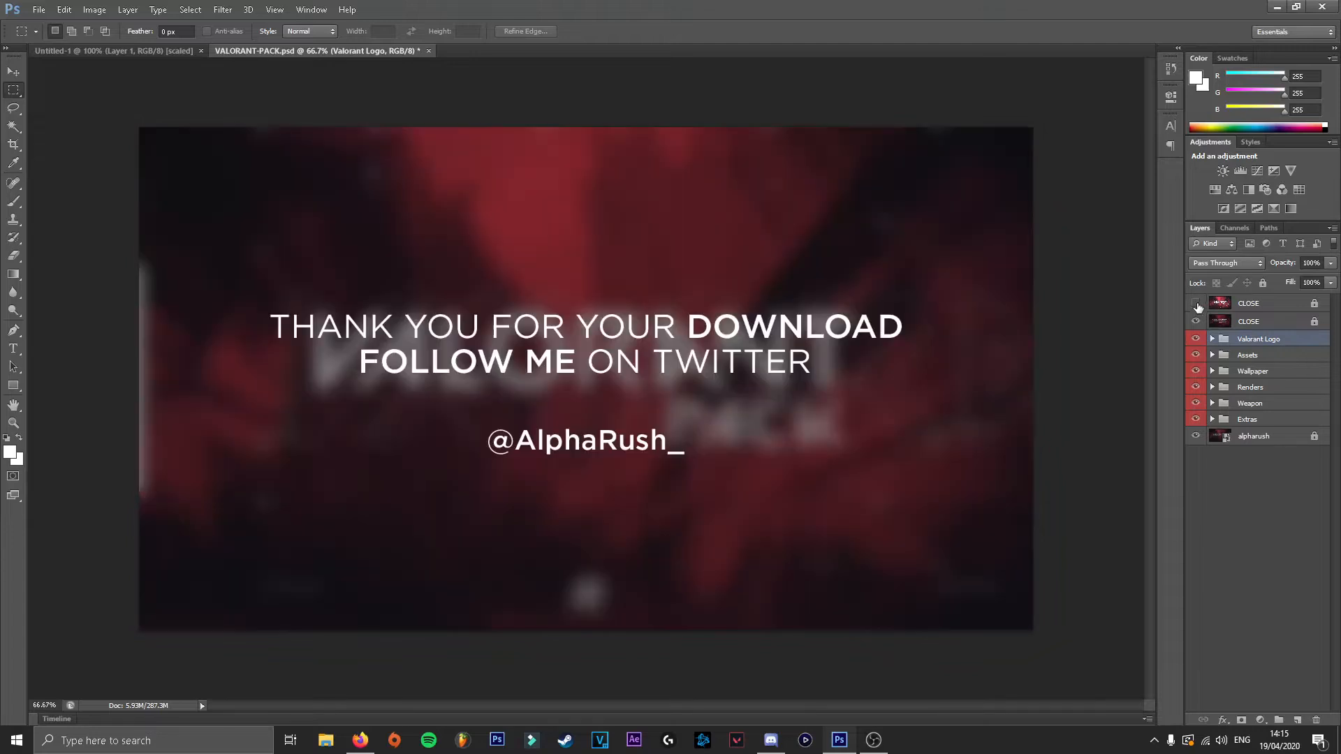
{"action": "left_click", "coordinate": [1197, 321]}
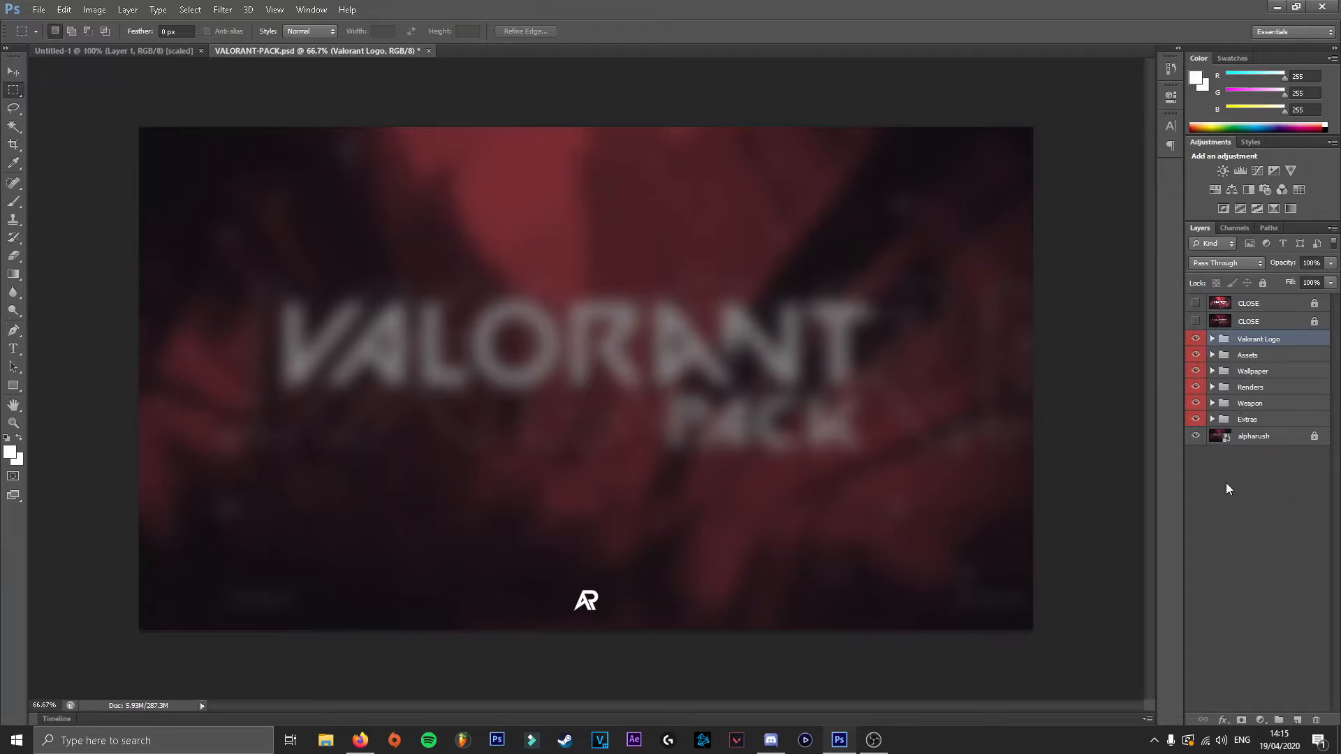
{"action": "left_click", "coordinate": [1217, 372]}
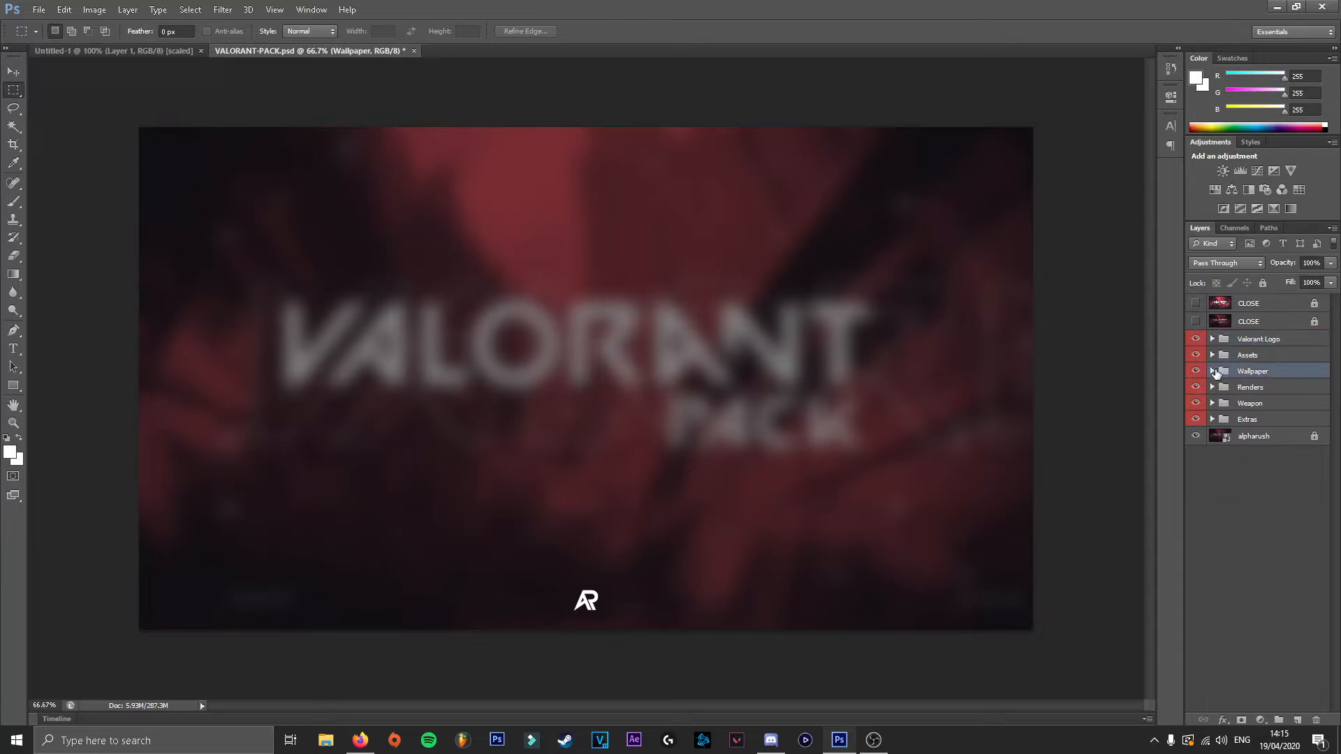
{"action": "left_click", "coordinate": [1213, 371]}
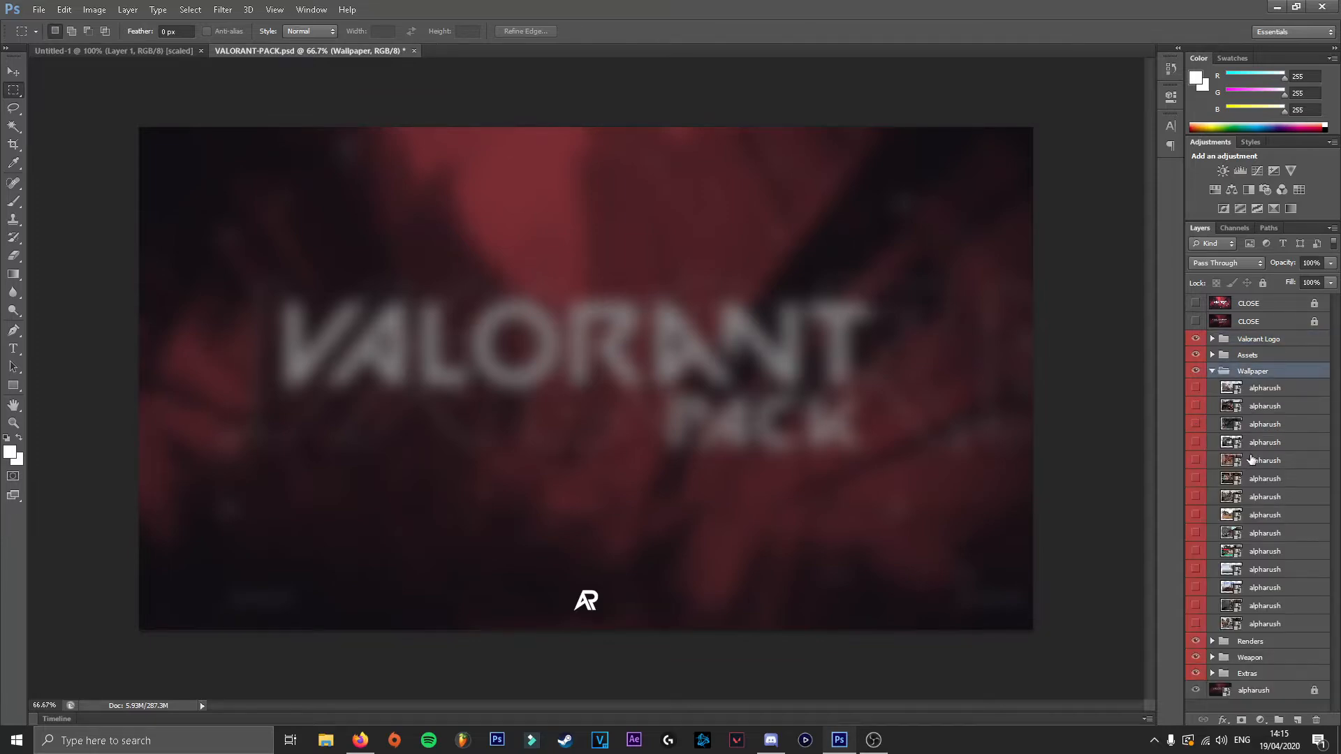
Preview the second and third wallpapers in the Wallpaper group, and leave only the fourth one, the mountain temple, visible.
{"action": "left_click", "coordinate": [1195, 406]}
{"action": "left_click", "coordinate": [1195, 406]}
{"action": "left_click", "coordinate": [1196, 424]}
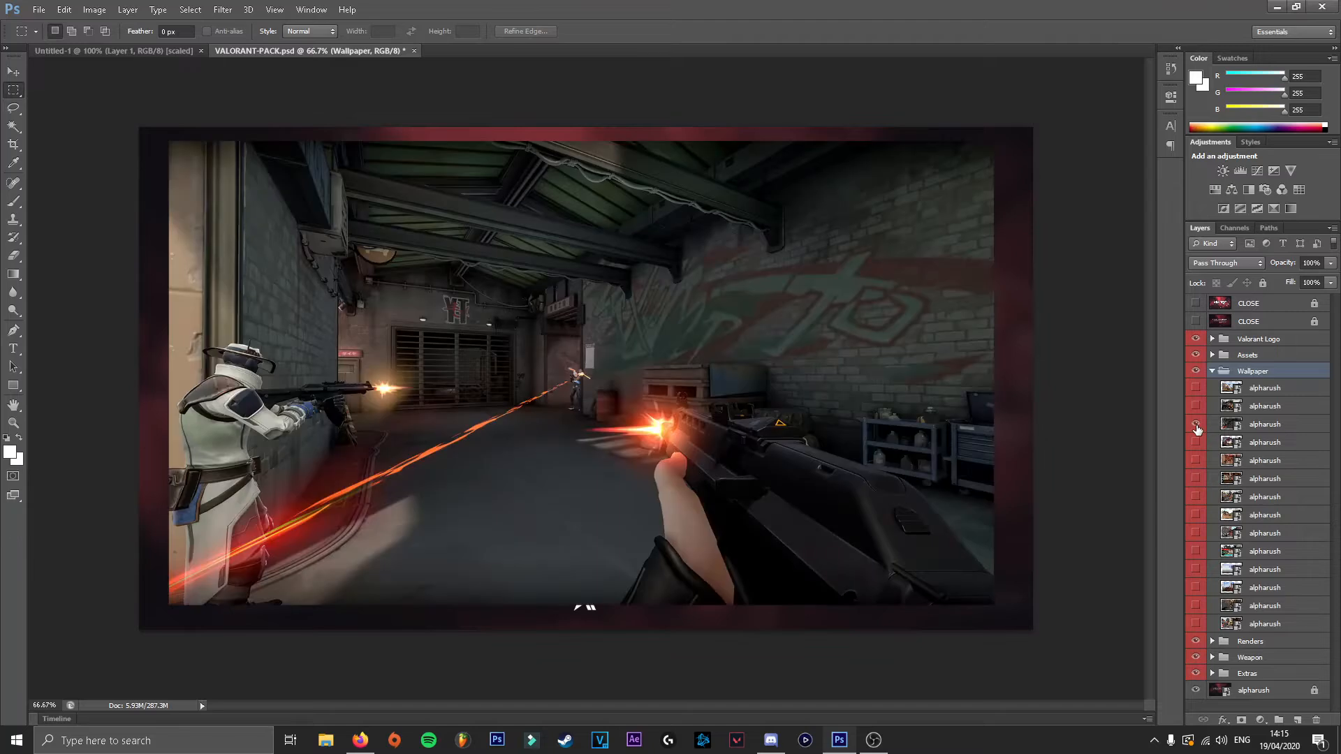
{"action": "left_click", "coordinate": [1196, 424]}
{"action": "left_click", "coordinate": [1196, 442]}
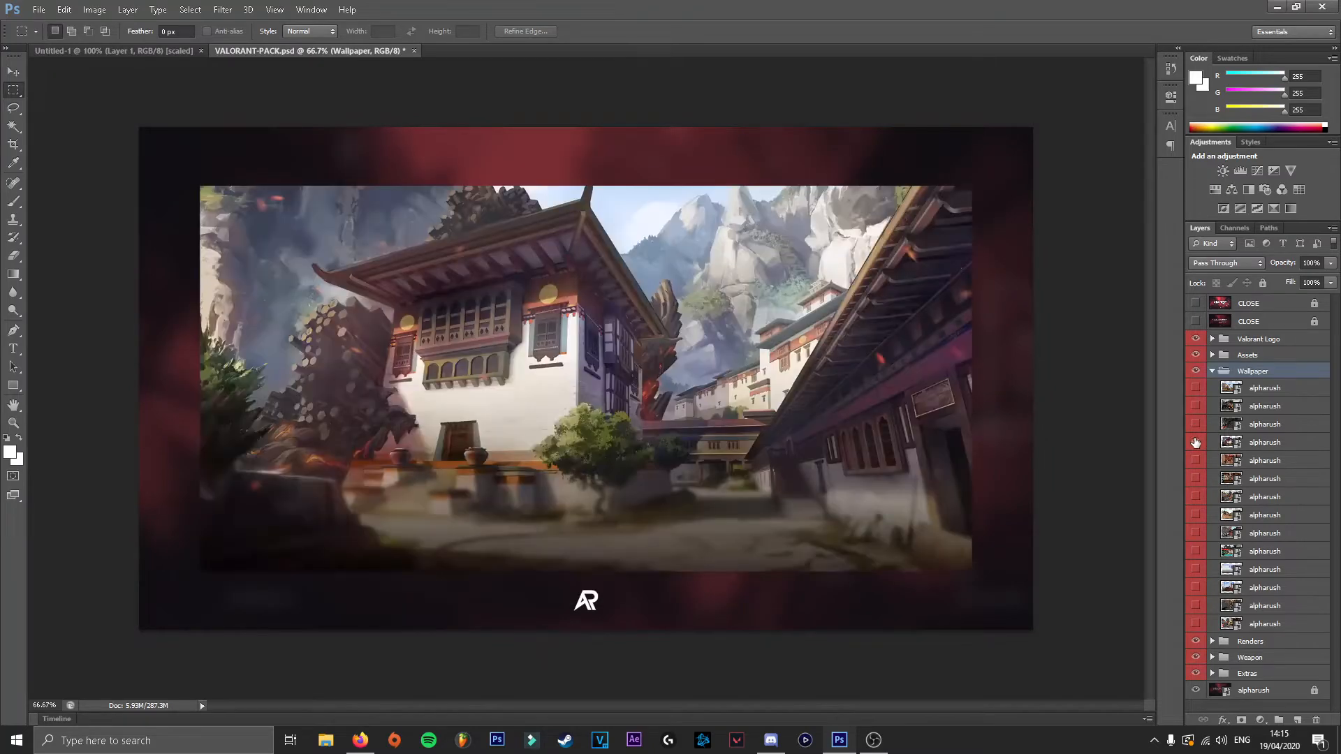
Copy the temple wallpaper layer into the Untitled-1 document with the Move tool and position it to cover the canvas.
{"action": "left_click", "coordinate": [1243, 444]}
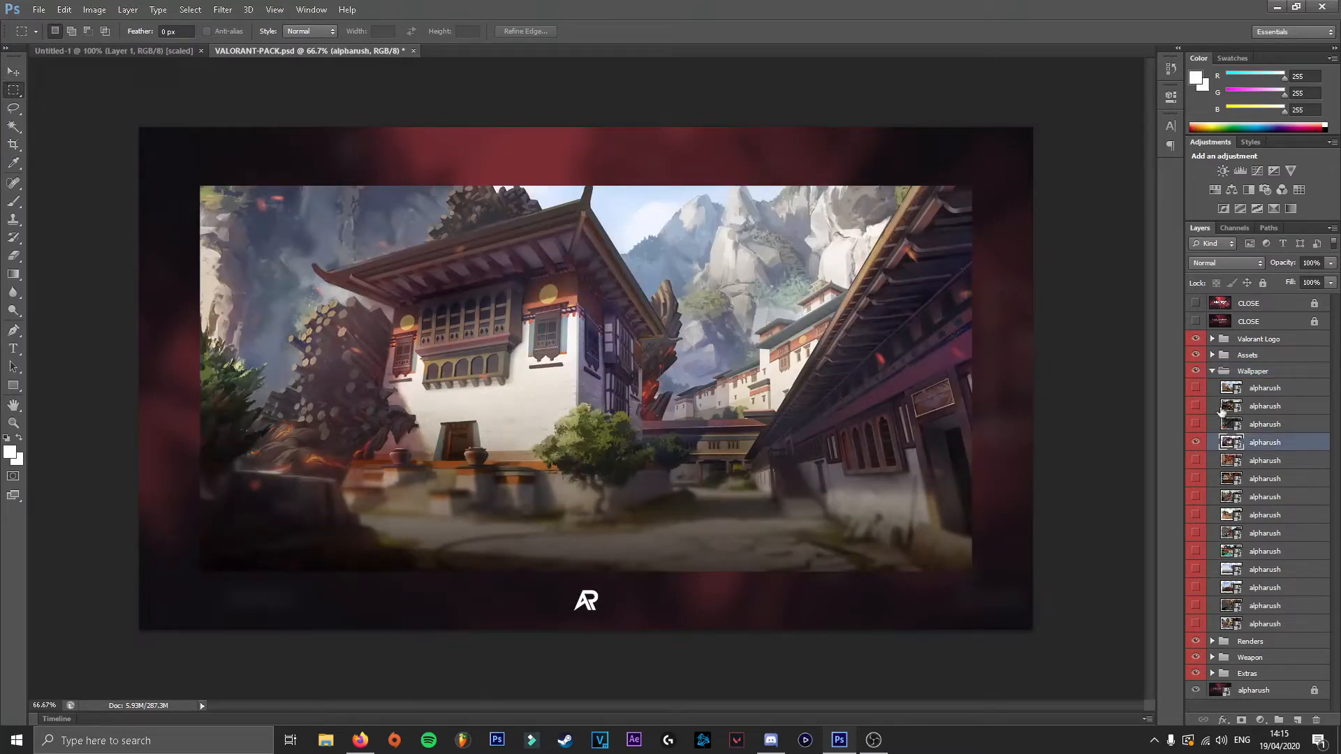
{"action": "left_click", "coordinate": [13, 73]}
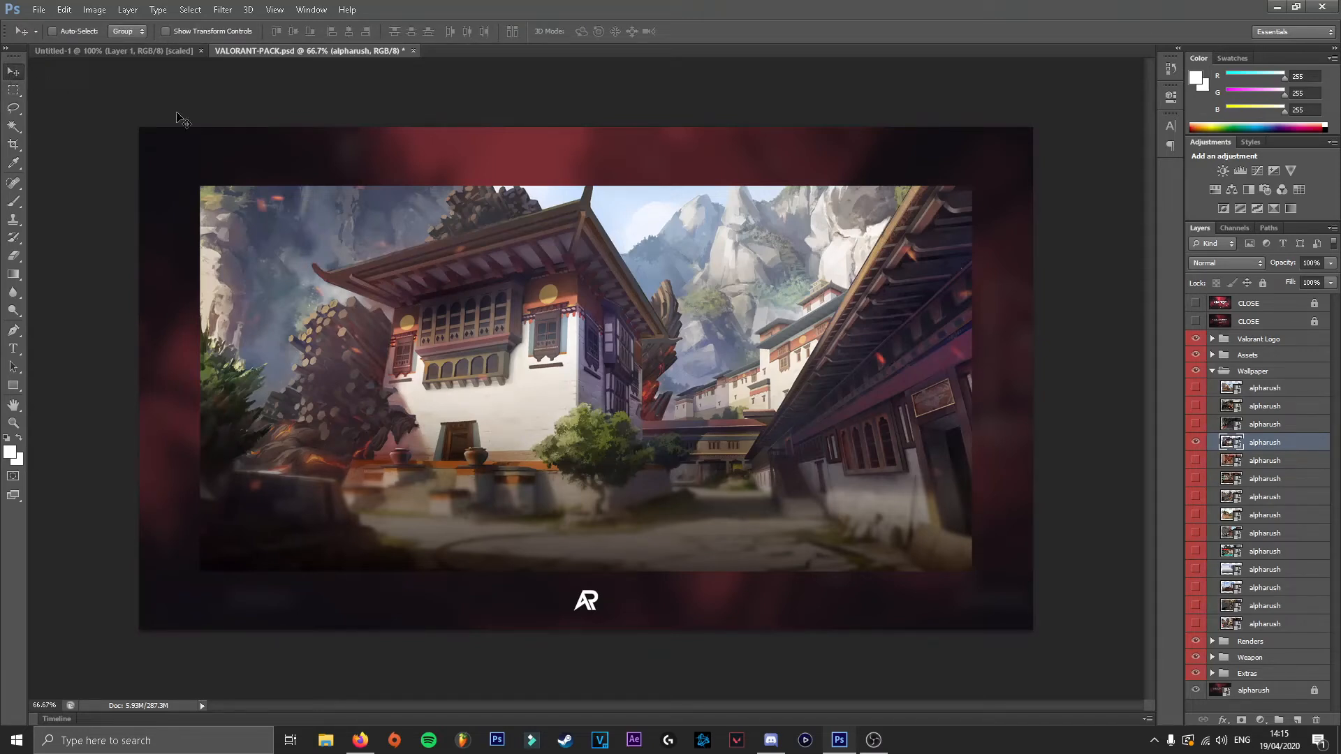
{"action": "left_click_drag", "start_coordinate": [348, 316], "coordinate": [639, 414]}
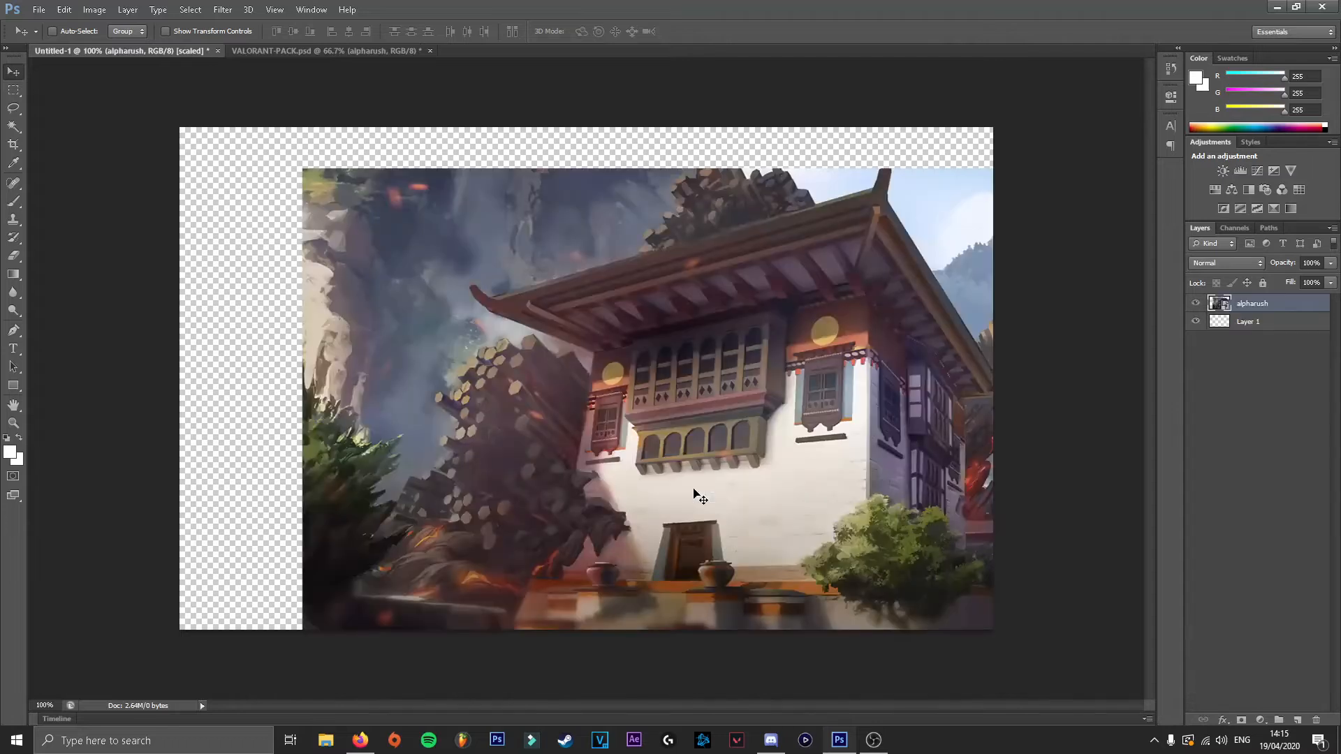
{"action": "left_click_drag", "start_coordinate": [726, 415], "coordinate": [541, 380]}
{"action": "mouse_move", "coordinate": [653, 392]}
{"action": "left_mouse_down"}
{"action": "mouse_move", "coordinate": [669, 399]}
{"action": "mouse_move", "coordinate": [679, 378]}
{"action": "mouse_move", "coordinate": [656, 385]}
{"action": "left_mouse_up"}
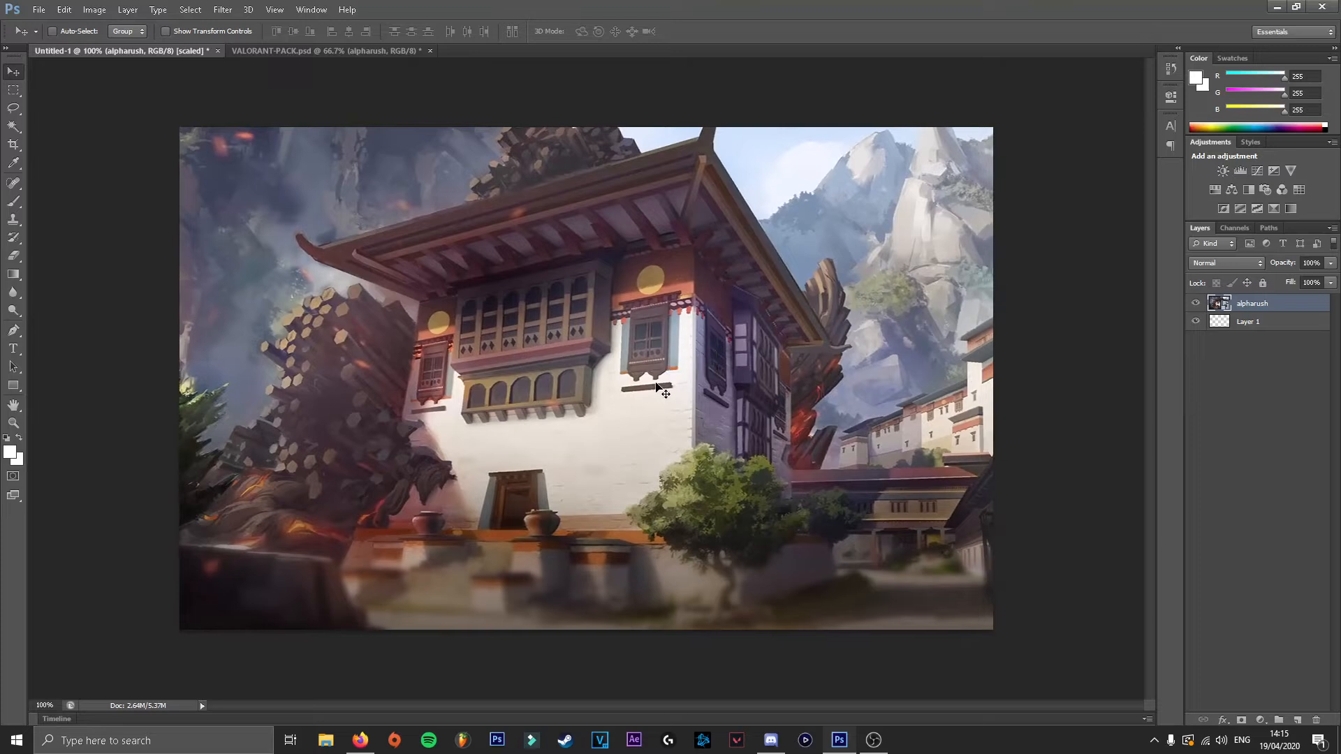
Rasterize the wallpaper layer and scale it to about 70.29% width and 86.85% height so its edges match the canvas.
{"action": "right_click", "coordinate": [1255, 302]}
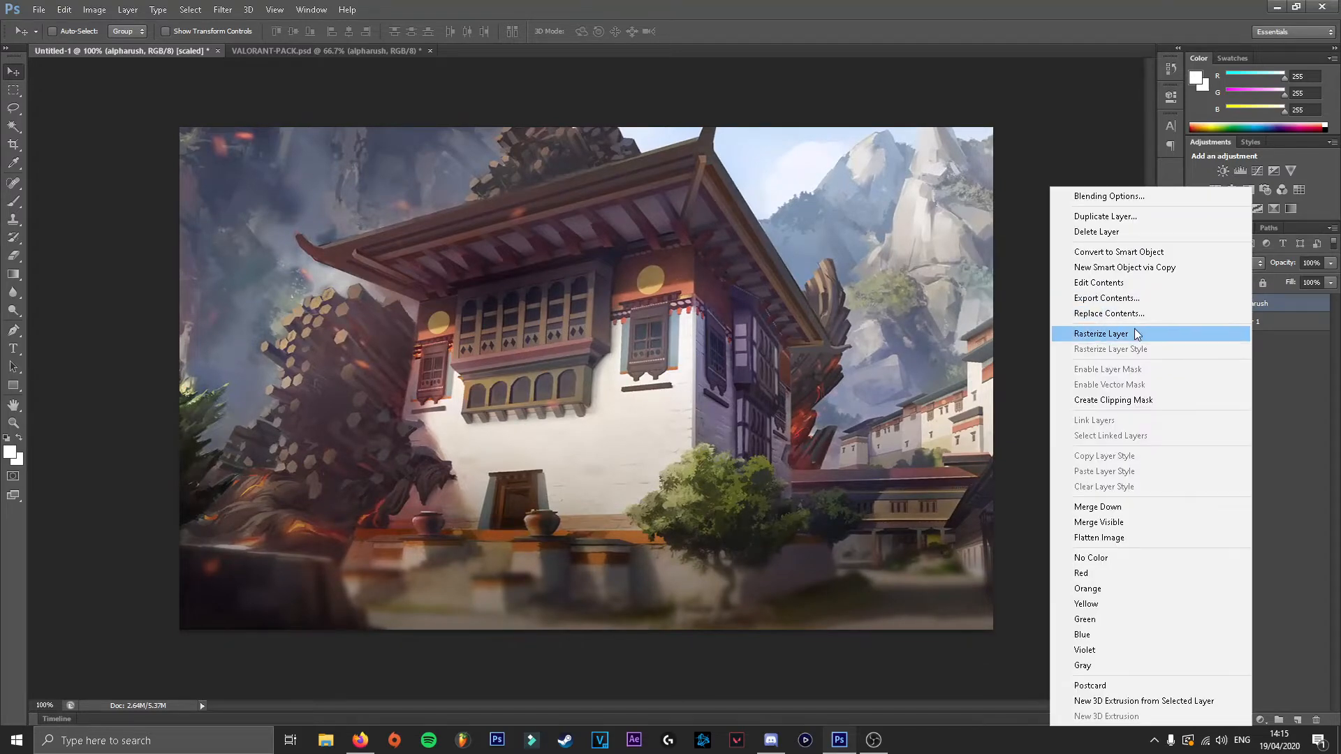
{"action": "left_click", "coordinate": [1137, 334]}
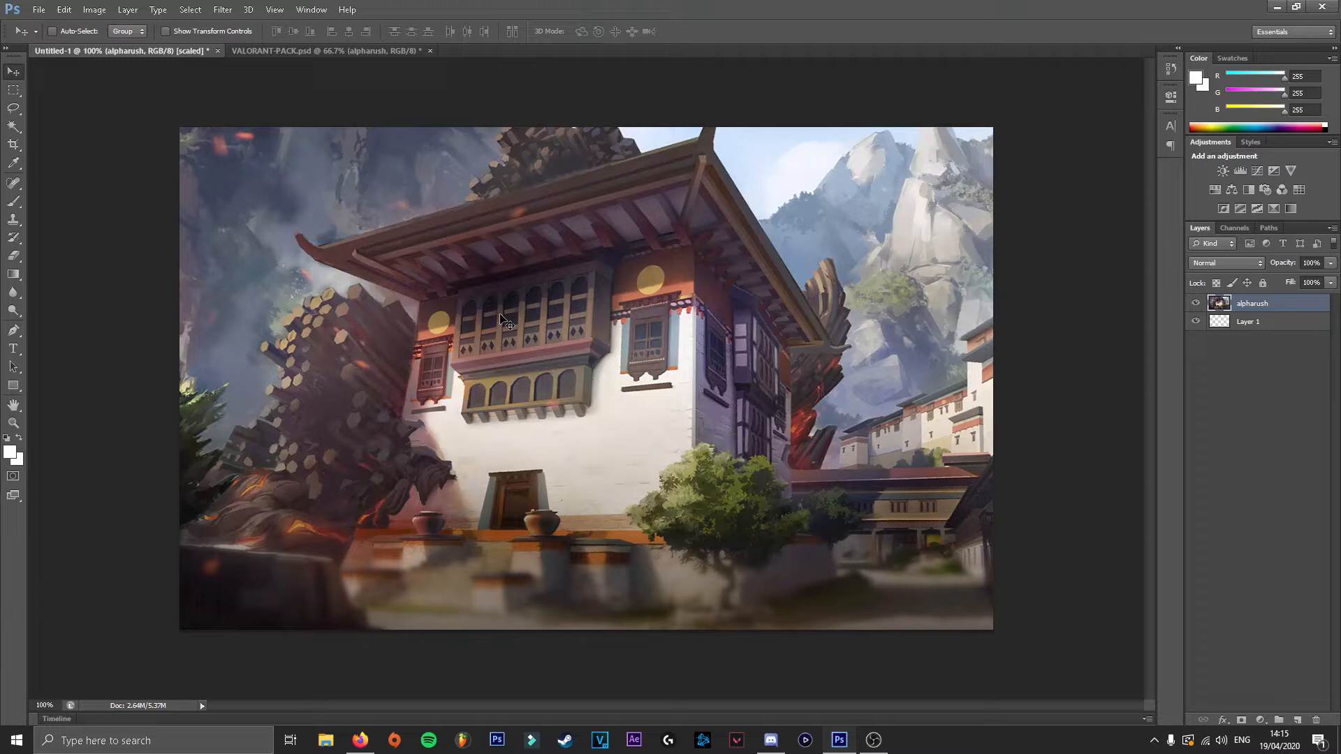
{"action": "key", "text": "ctrl+t"}
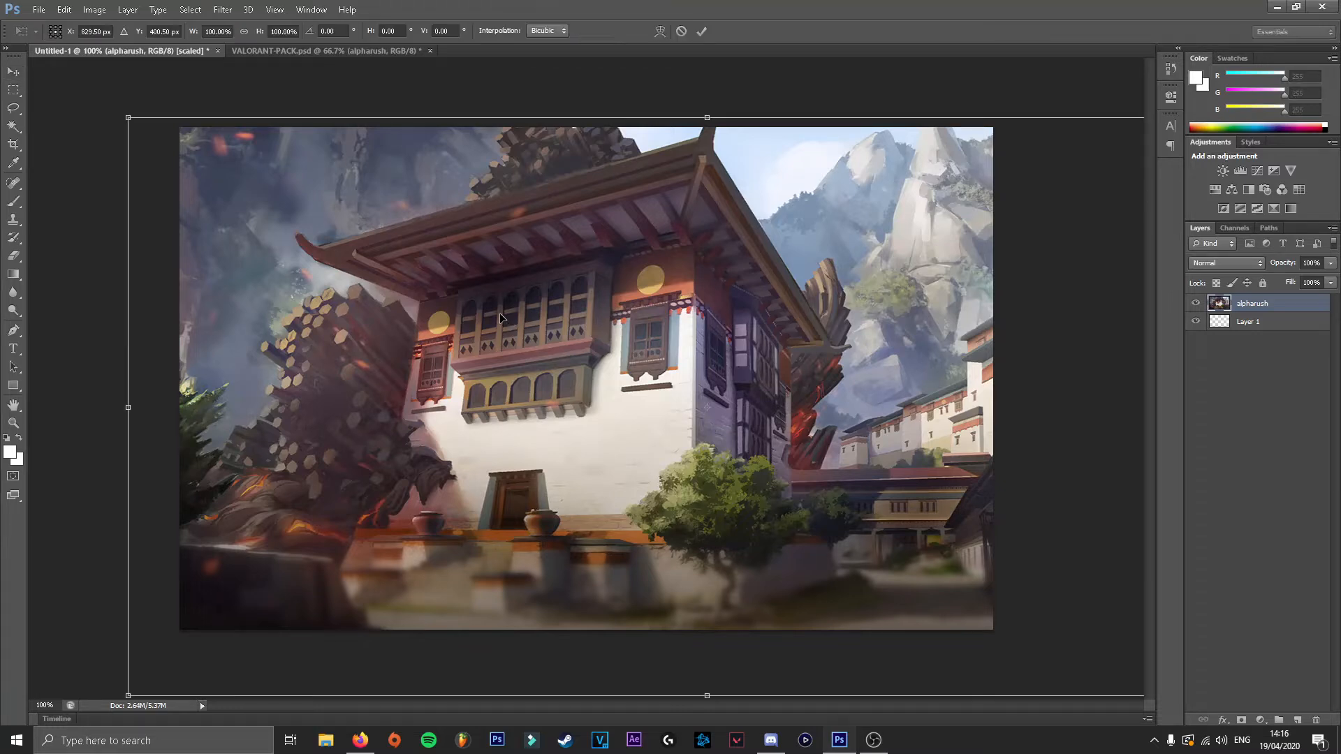
{"action": "left_click_drag", "start_coordinate": [679, 365], "coordinate": [623, 369]}
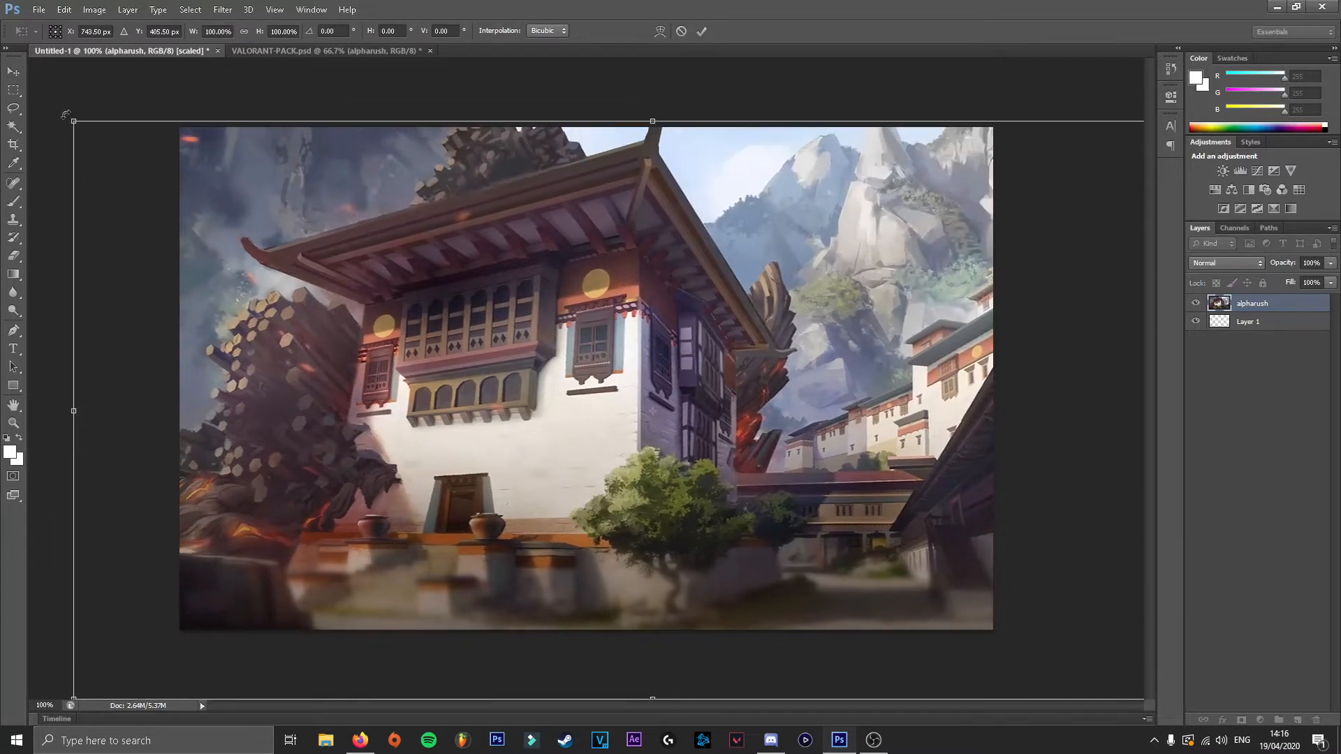
{"action": "left_click_drag", "start_coordinate": [73, 122], "coordinate": [290, 211]}
{"action": "left_click_drag", "start_coordinate": [617, 342], "coordinate": [993, 630]}
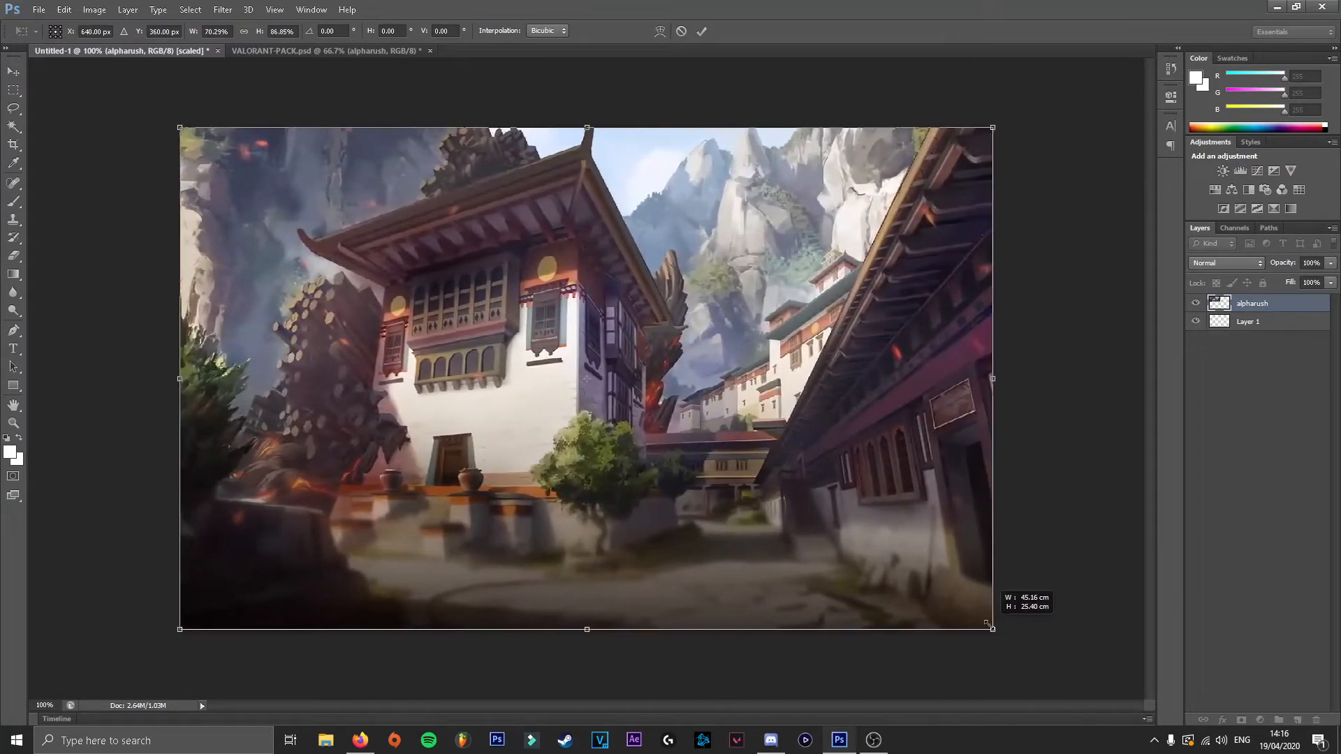
{"action": "left_click", "coordinate": [15, 77]}
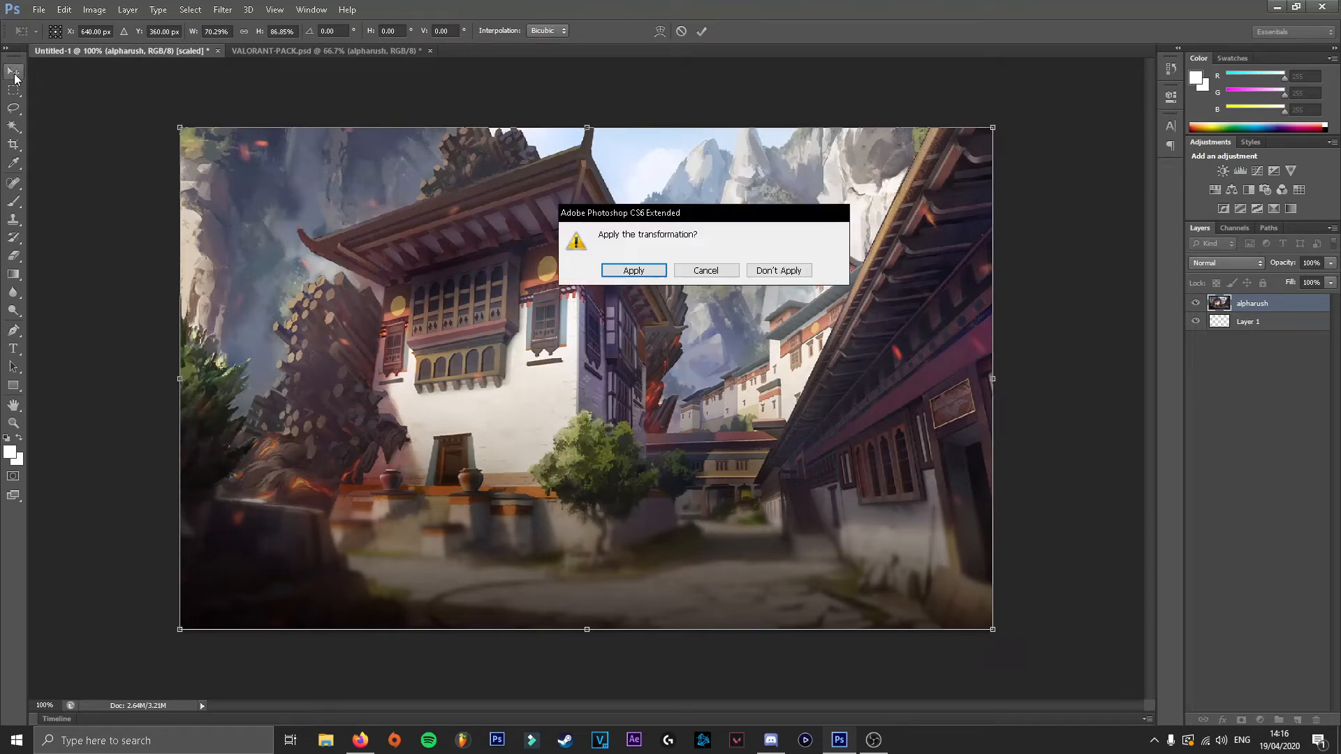
{"action": "left_click", "coordinate": [633, 269]}
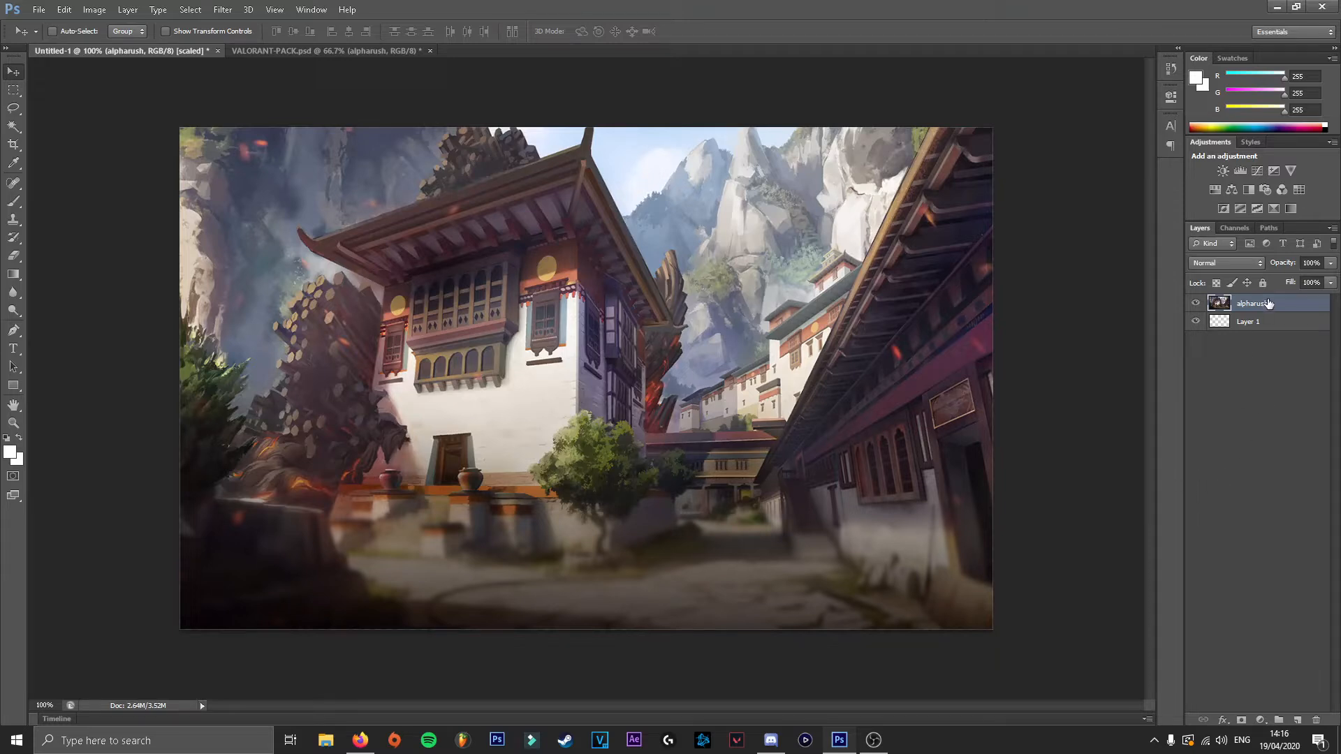
Apply a Gaussian Blur with a 5.0 pixel radius to the wallpaper layer, then deselect the layer.
{"action": "left_click", "coordinate": [221, 12]}
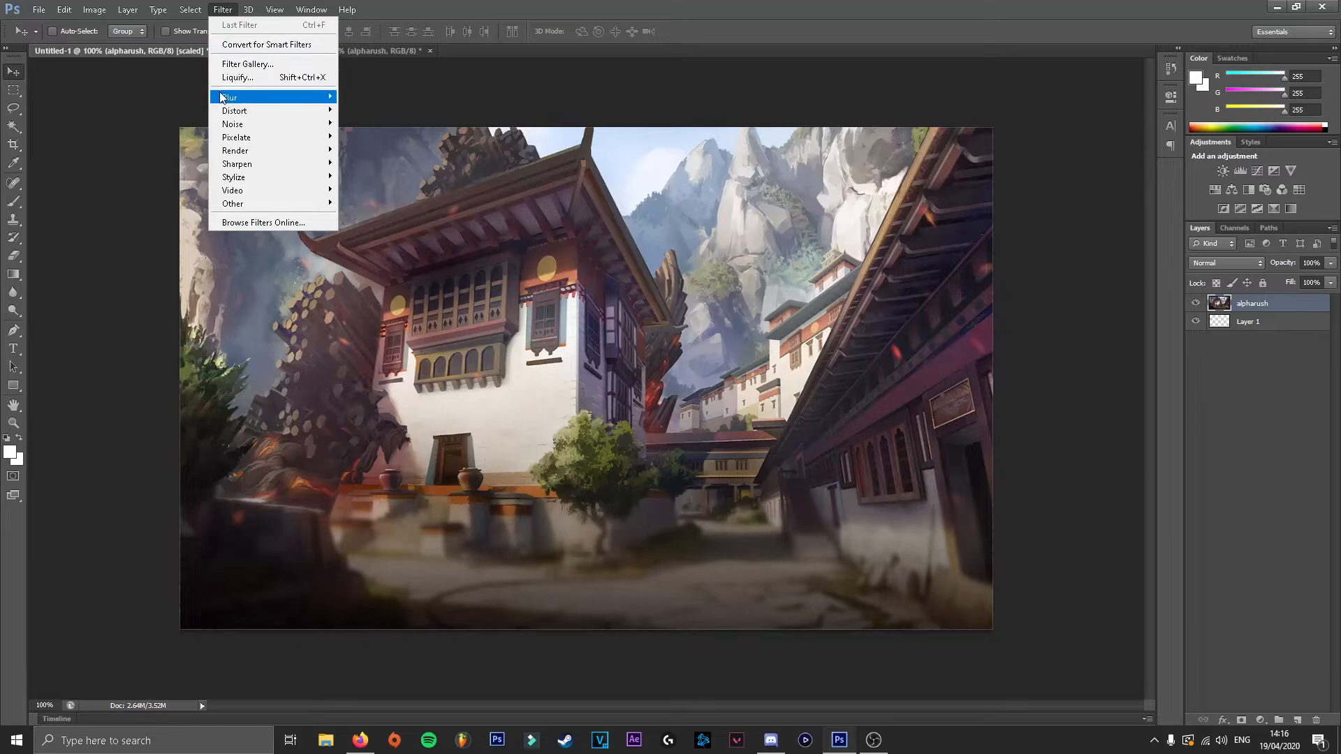
{"action": "mouse_move", "coordinate": [220, 97]}
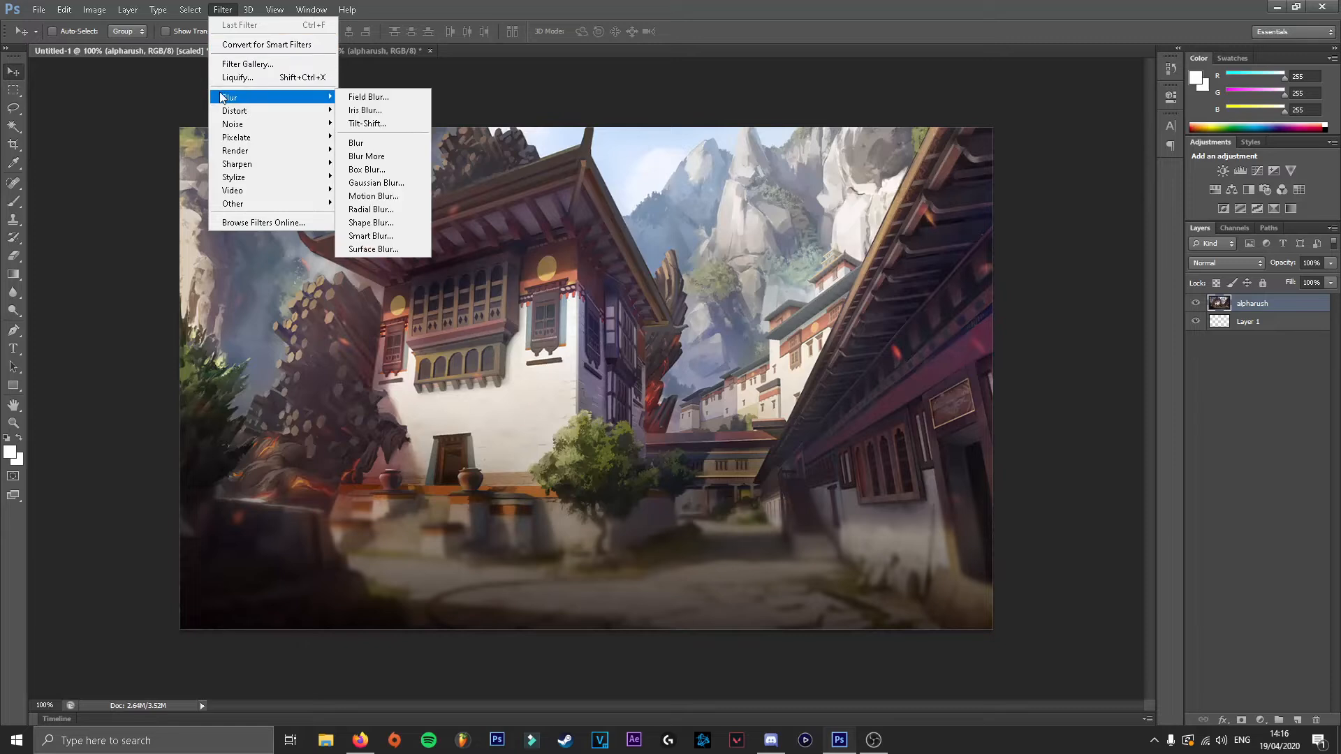
{"action": "left_click", "coordinate": [400, 186]}
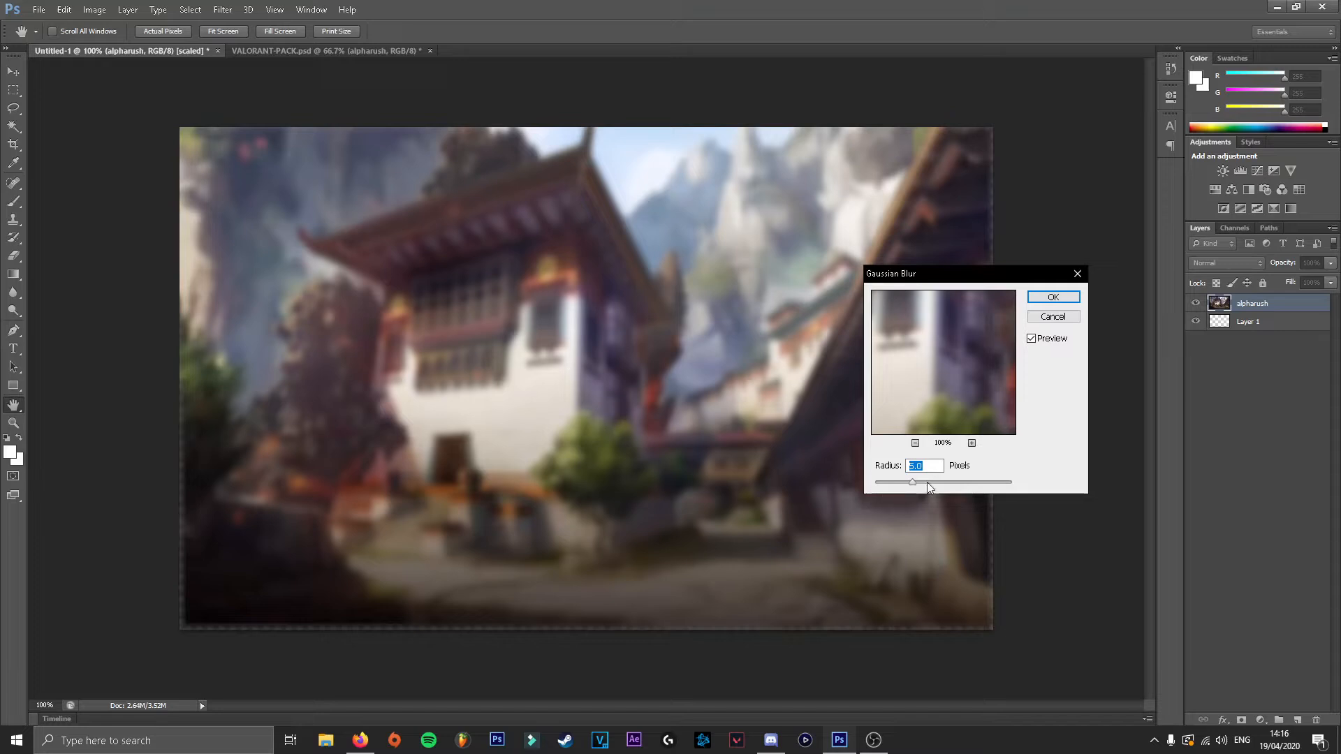
{"action": "left_click", "coordinate": [1054, 297]}
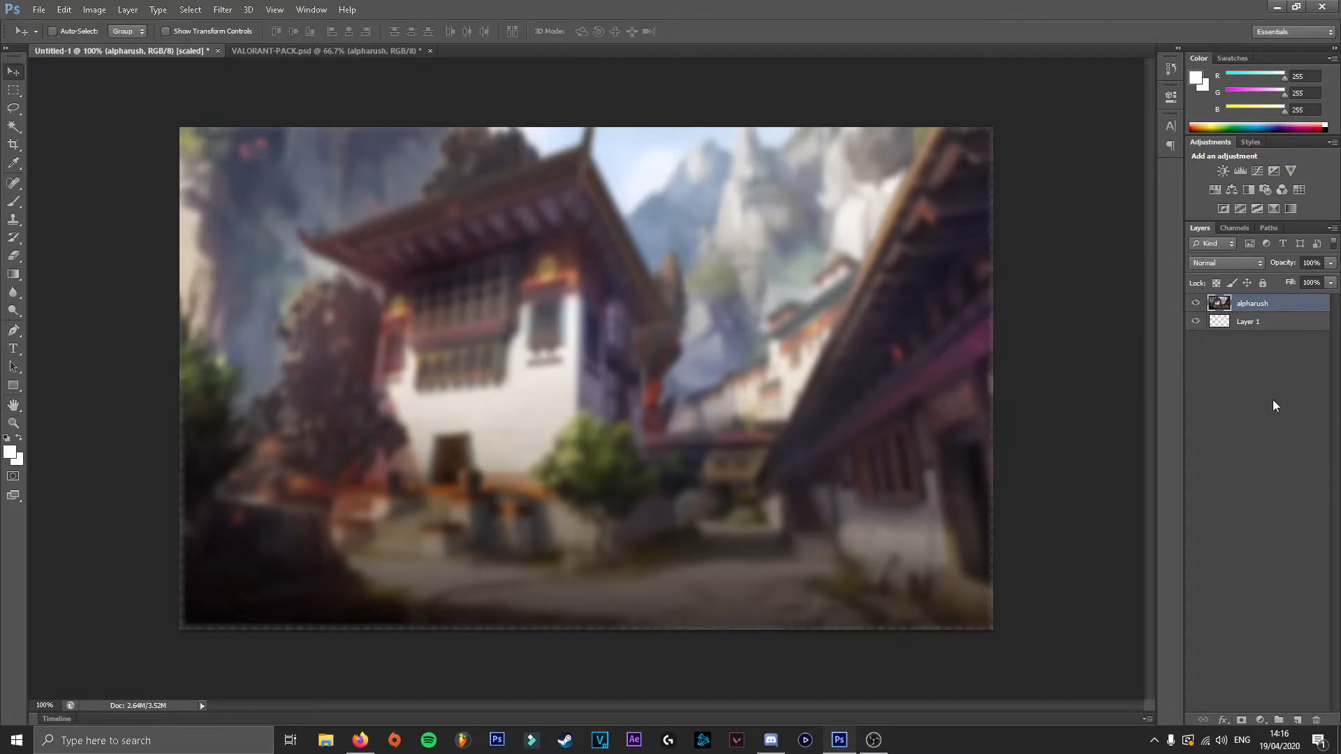
{"action": "left_click", "coordinate": [1273, 404]}
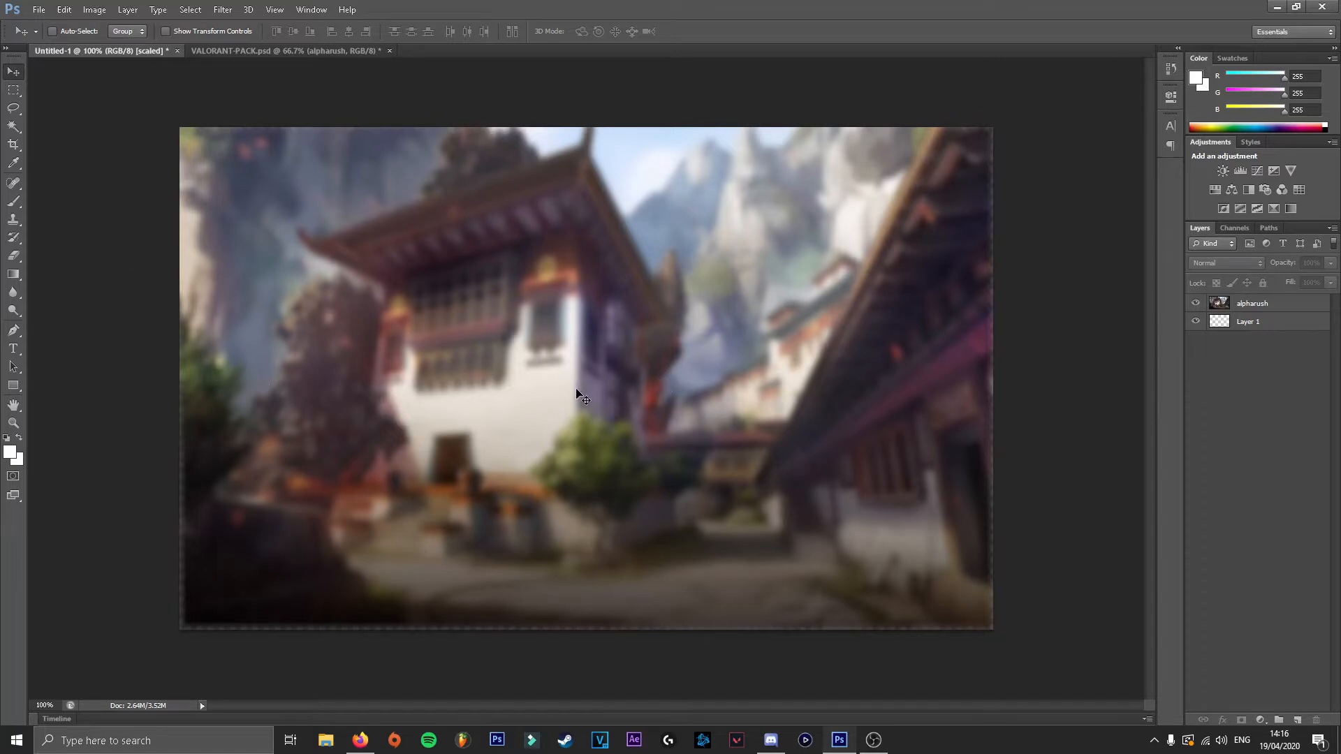
Stretch the blurred wallpaper slightly past all four canvas edges, to about 102% width and 103% height, and apply the transformation.
{"action": "left_click", "coordinate": [1238, 307]}
{"action": "key", "text": "ctrl+t"}
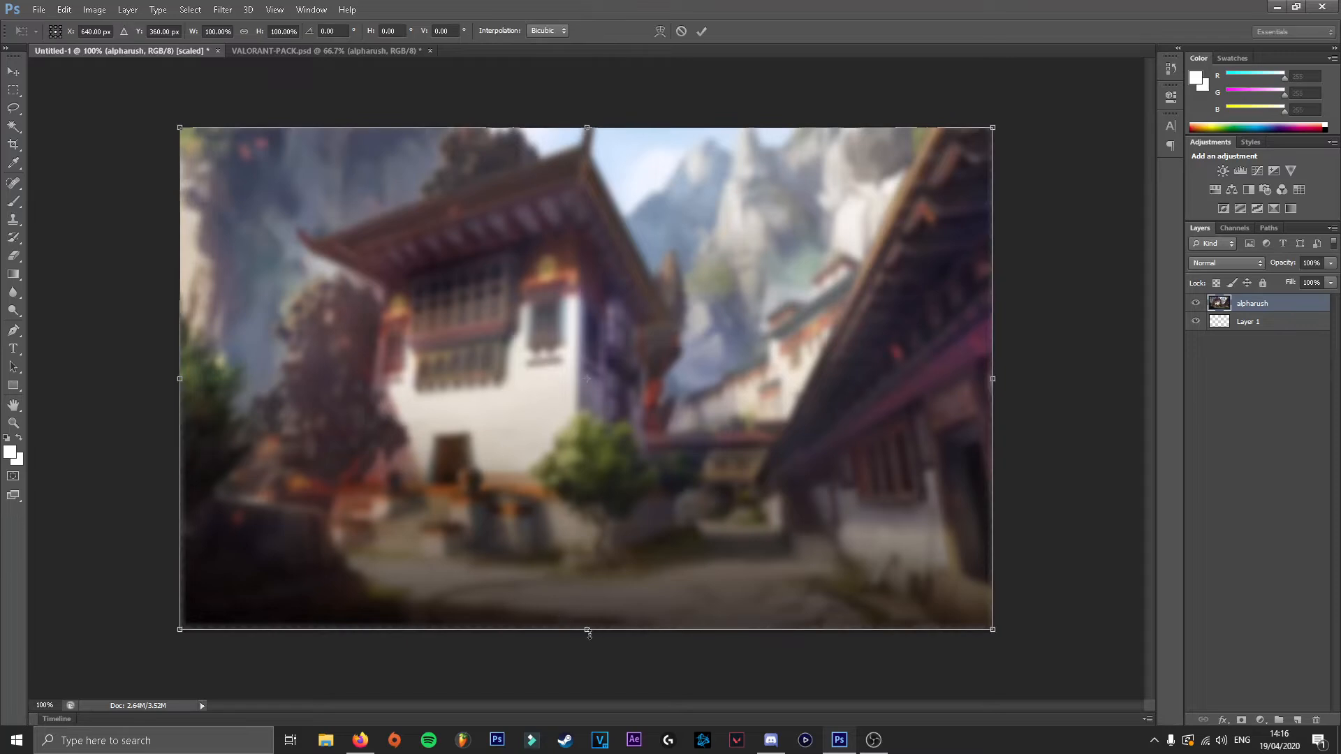
{"action": "left_click_drag", "start_coordinate": [589, 633], "coordinate": [589, 641]}
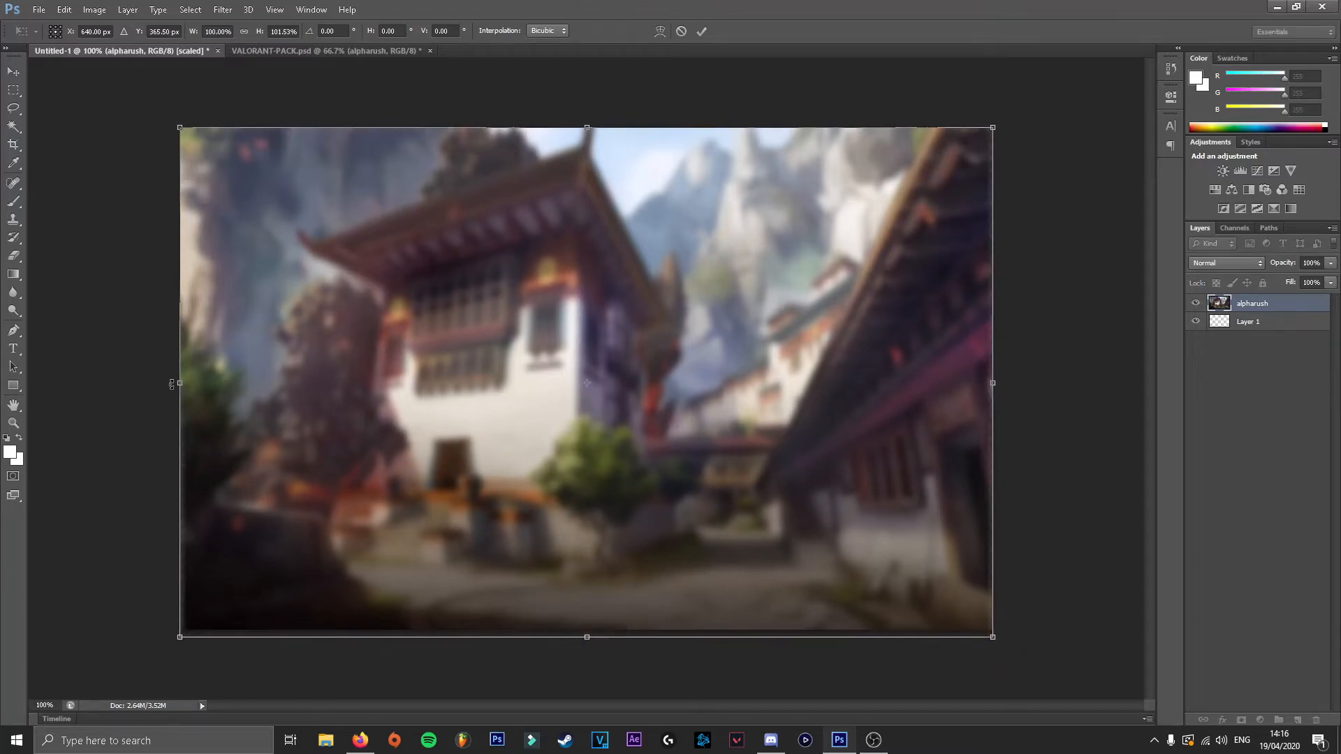
{"action": "left_click_drag", "start_coordinate": [180, 382], "coordinate": [172, 383]}
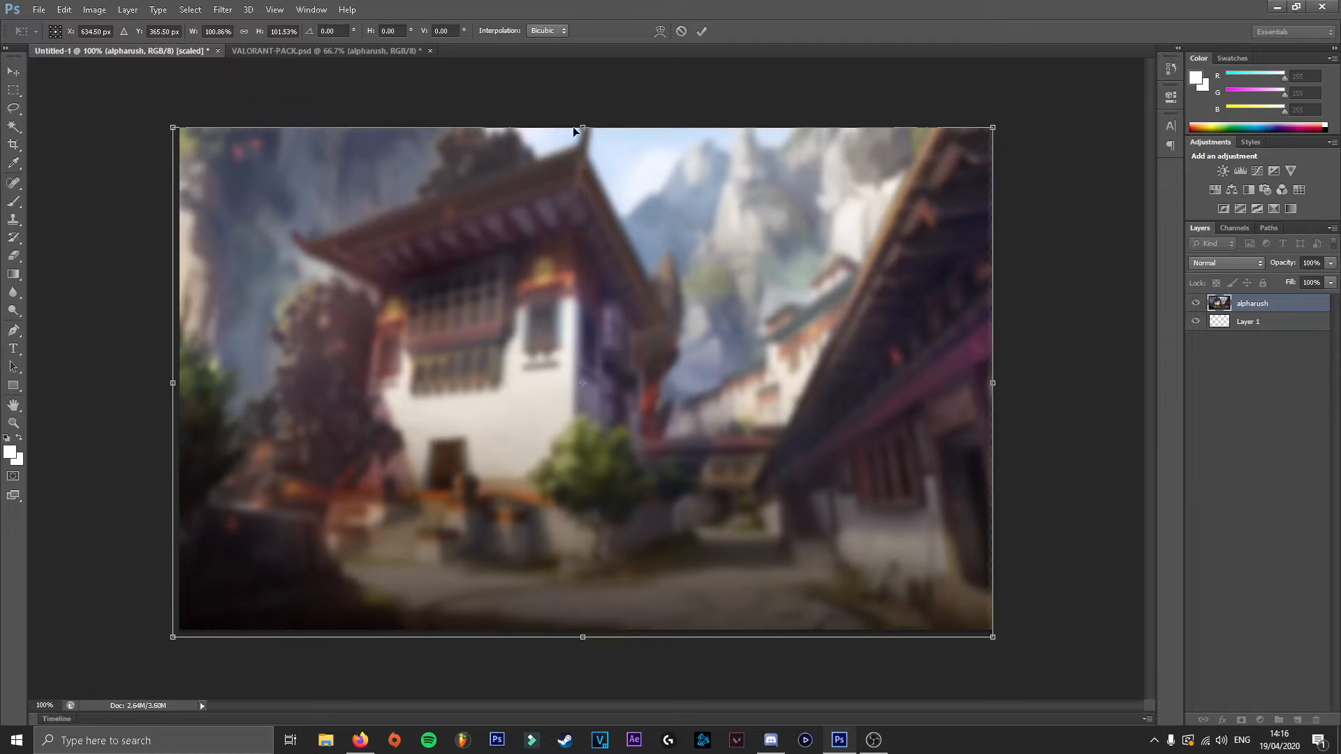
{"action": "left_click_drag", "start_coordinate": [583, 125], "coordinate": [584, 117]}
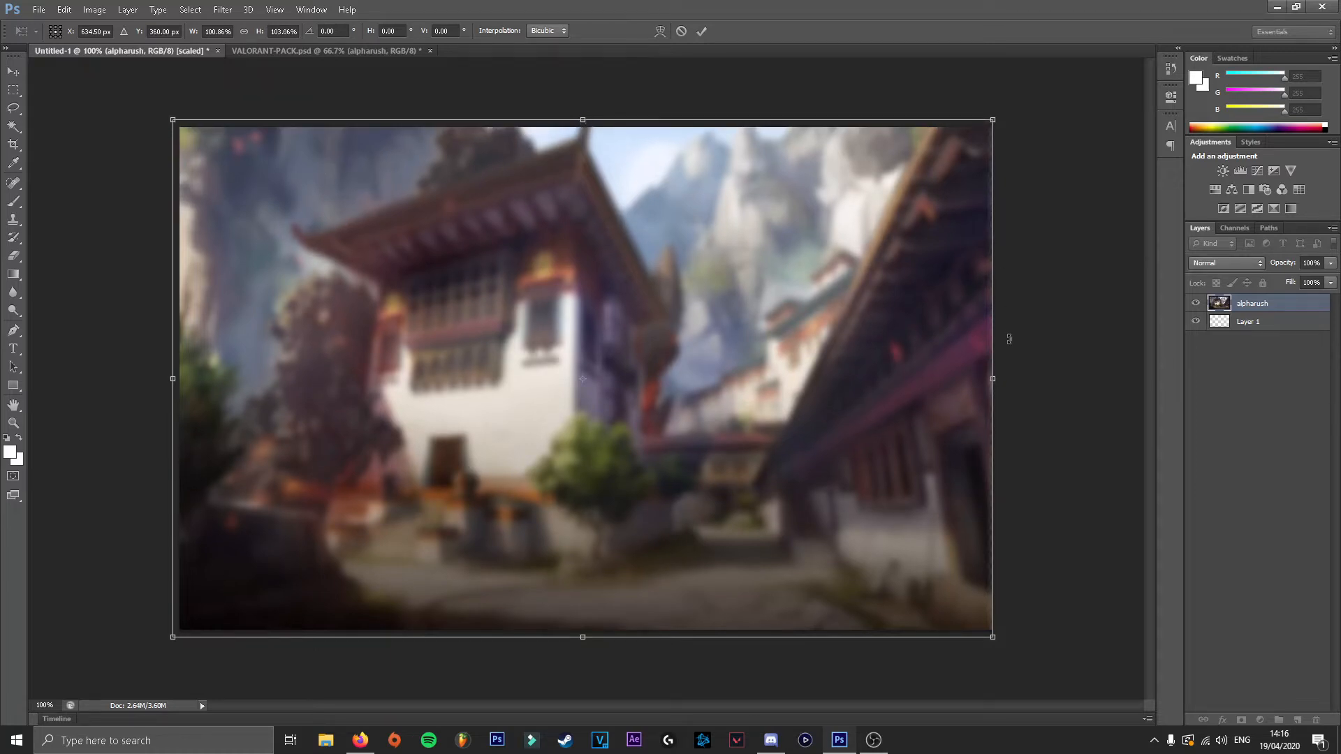
{"action": "left_click_drag", "start_coordinate": [992, 379], "coordinate": [1001, 380]}
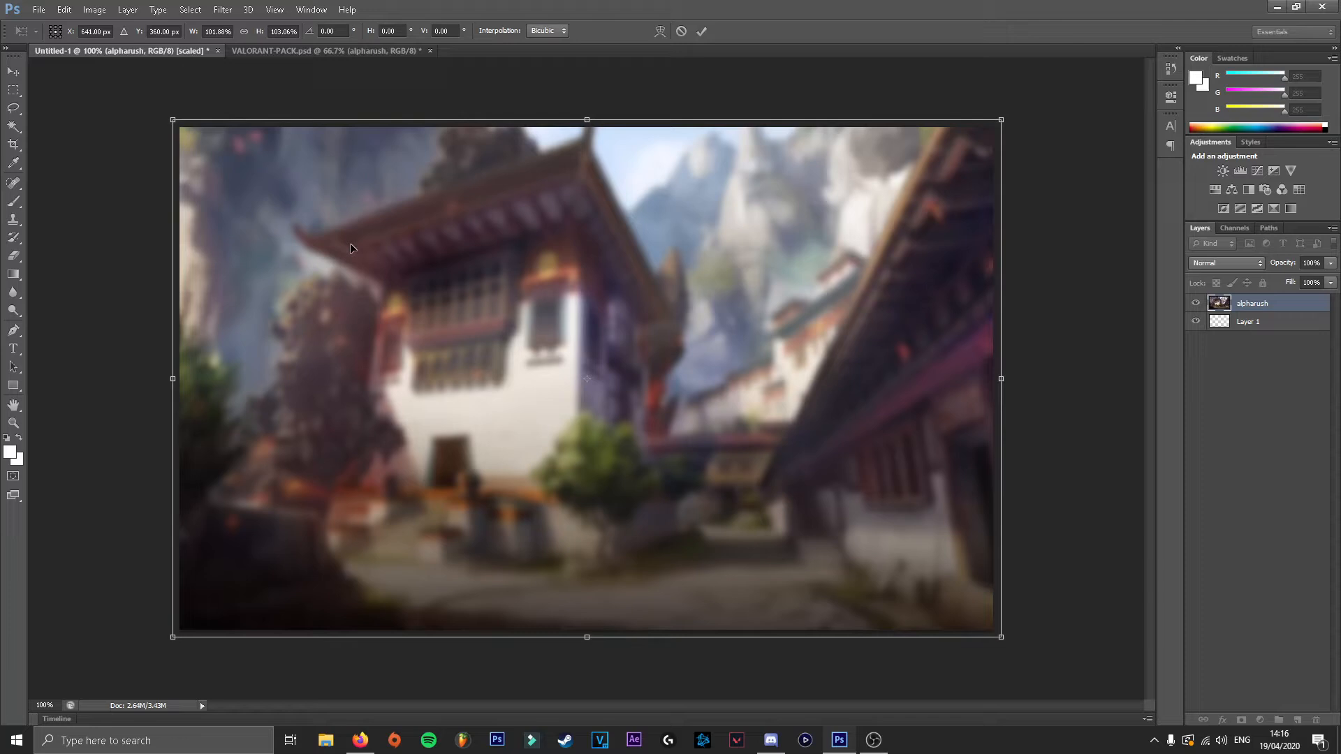
{"action": "left_click", "coordinate": [14, 71]}
{"action": "left_click", "coordinate": [632, 273]}
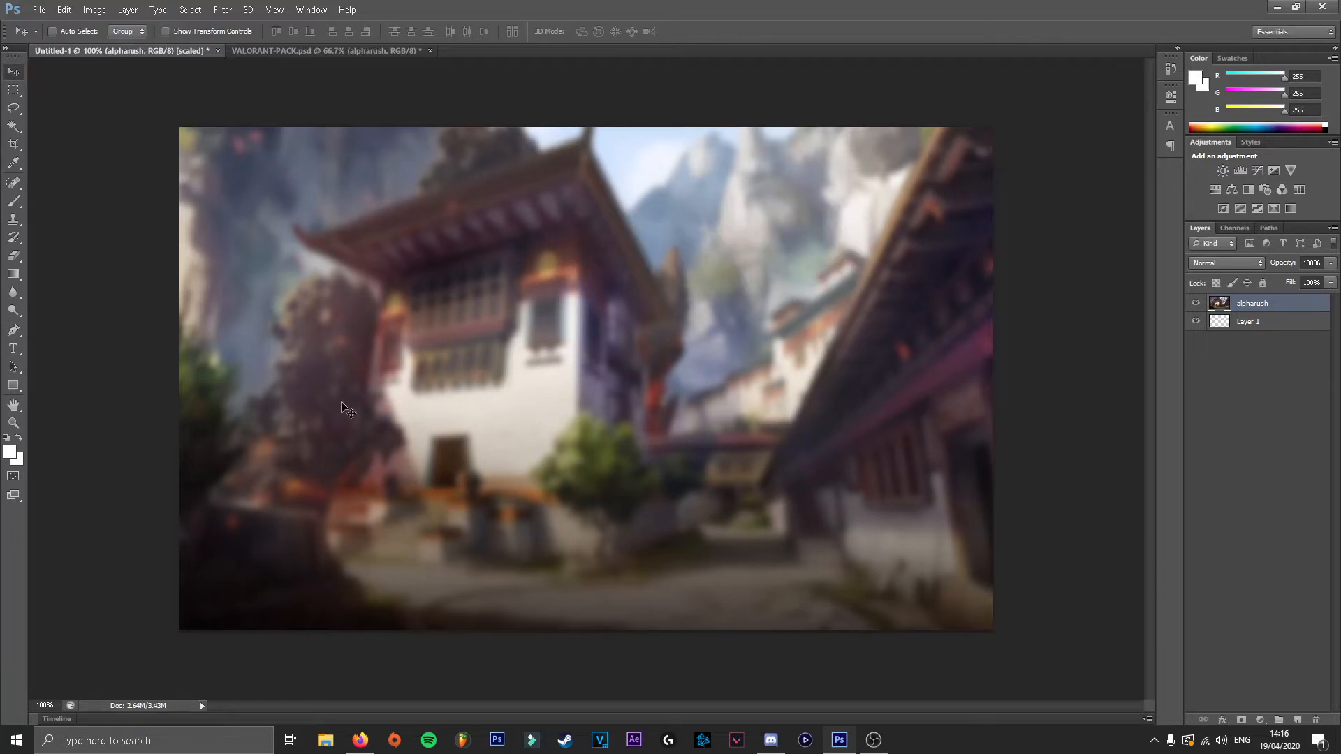
{"action": "left_click", "coordinate": [1278, 456]}
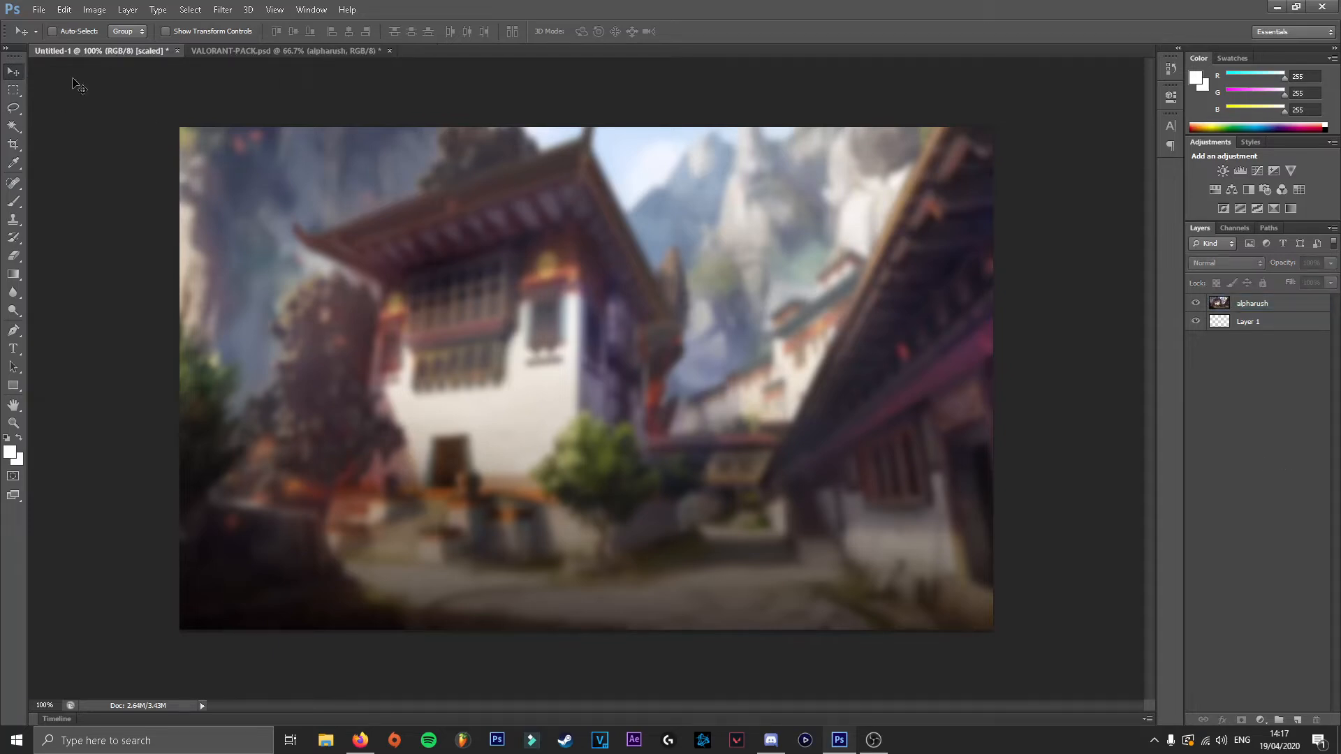
Open GFX Assets (9) from the GFX Assets folder and copy its dark frame overlay into the Untitled-1 document.
{"action": "left_click", "coordinate": [39, 10]}
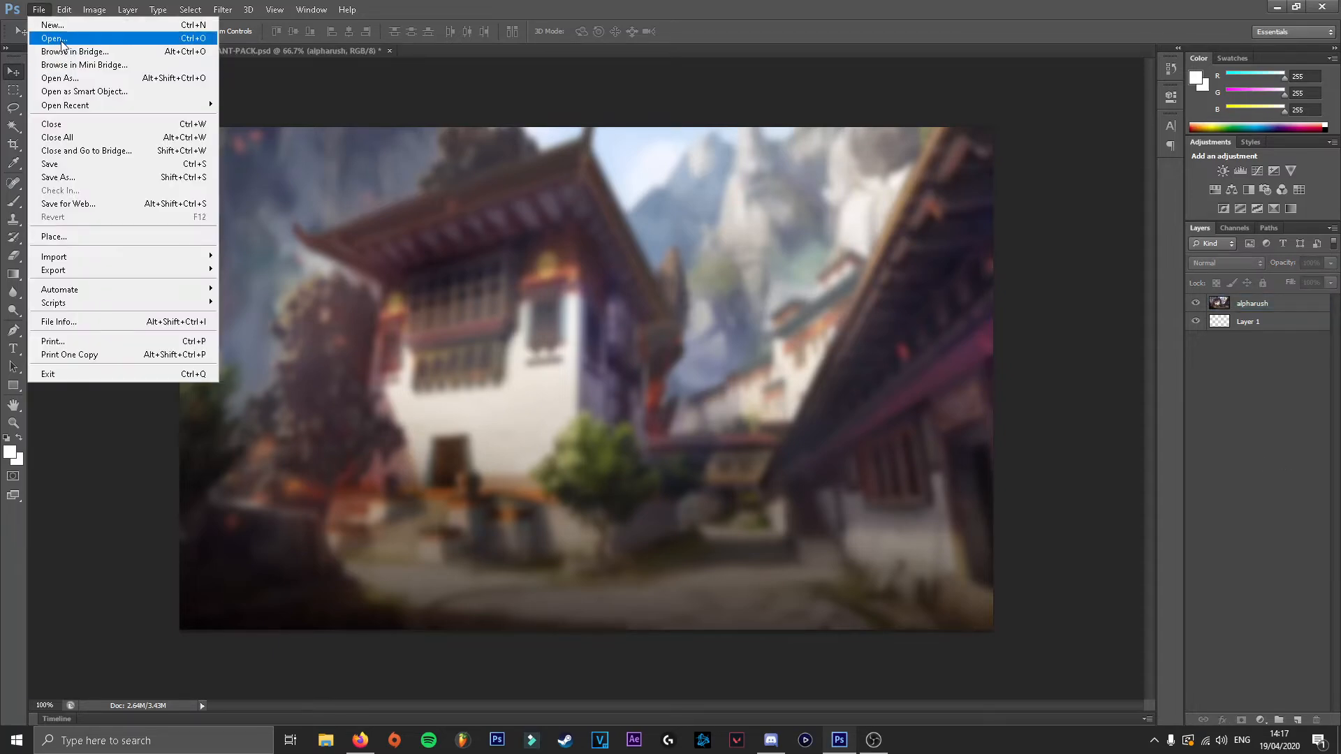
{"action": "left_click", "coordinate": [56, 38]}
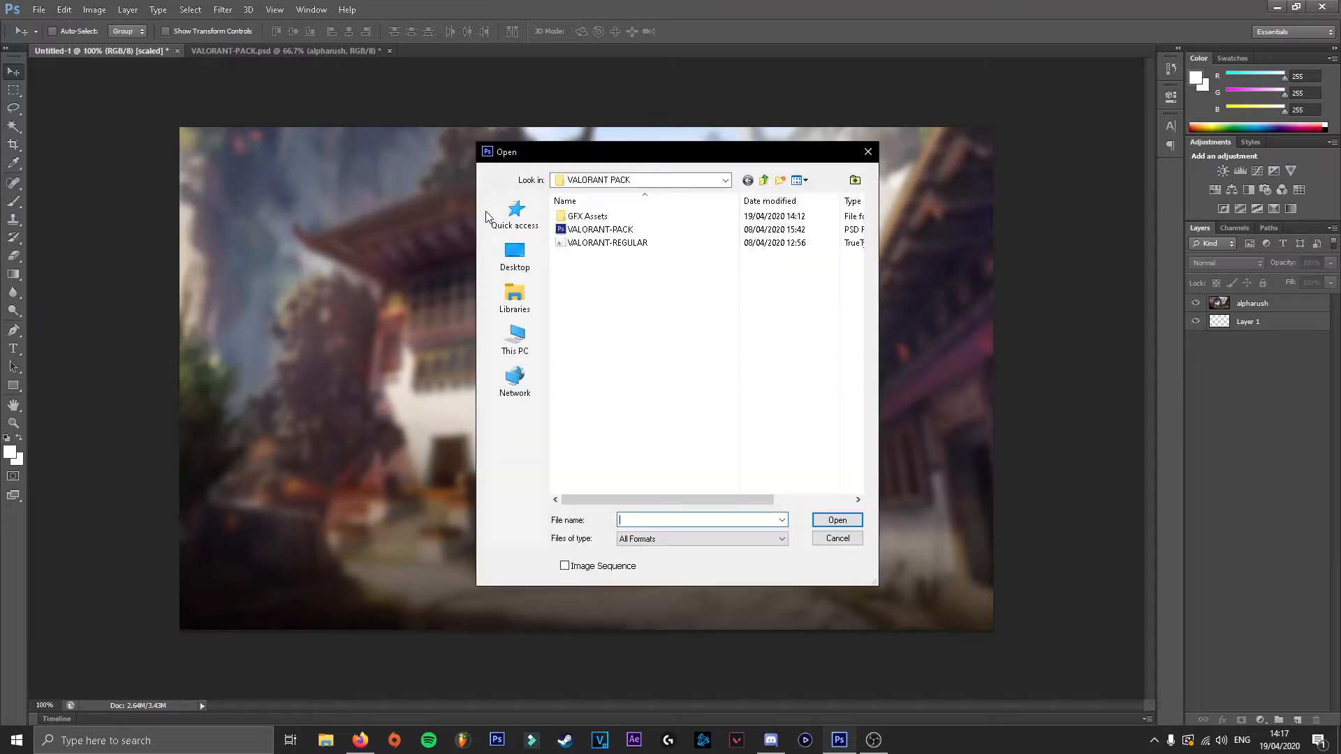
{"action": "double_click", "coordinate": [617, 219]}
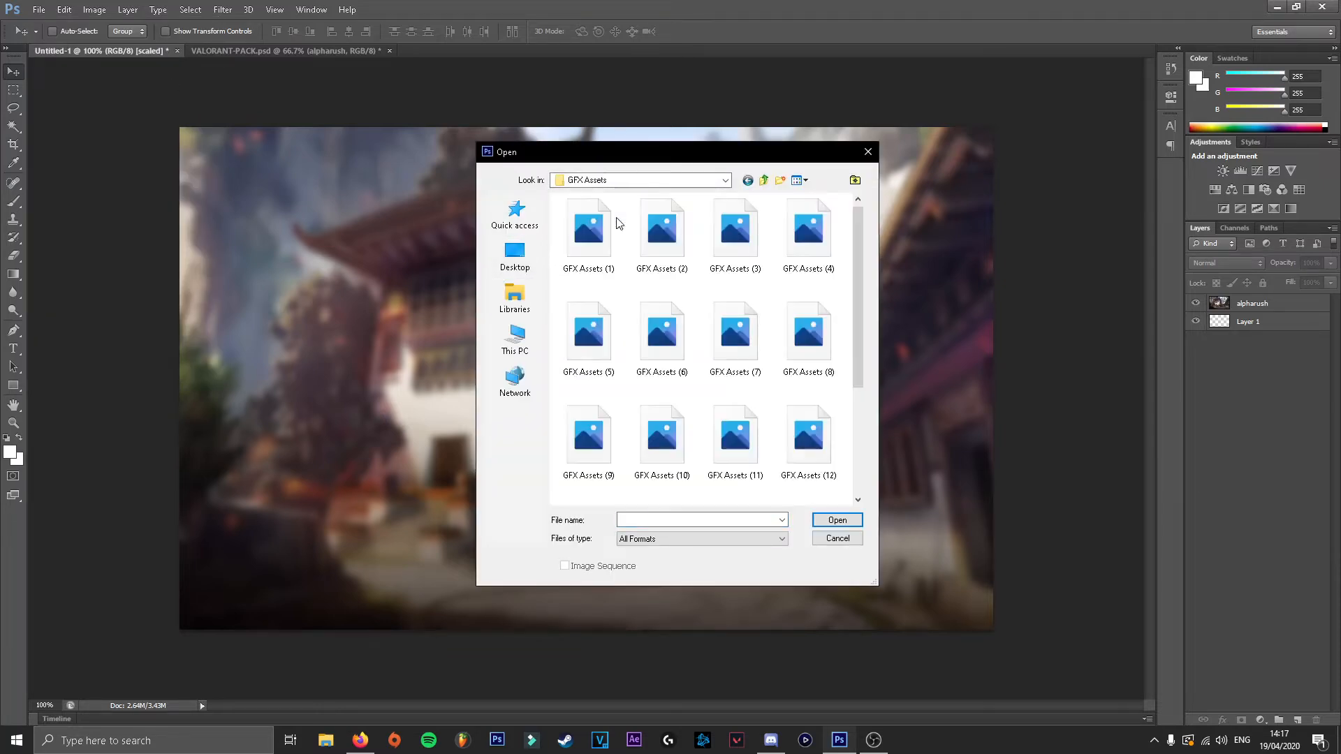
{"action": "double_click", "coordinate": [591, 438]}
{"action": "mouse_move", "coordinate": [858, 403]}
{"action": "left_mouse_down"}
{"action": "mouse_move", "coordinate": [755, 416]}
{"action": "mouse_move", "coordinate": [185, 41]}
{"action": "mouse_move", "coordinate": [114, 51]}
{"action": "mouse_move", "coordinate": [674, 303]}
{"action": "mouse_move", "coordinate": [615, 381]}
{"action": "mouse_move", "coordinate": [742, 337]}
{"action": "mouse_move", "coordinate": [901, 411]}
{"action": "mouse_move", "coordinate": [854, 383]}
{"action": "left_mouse_up"}
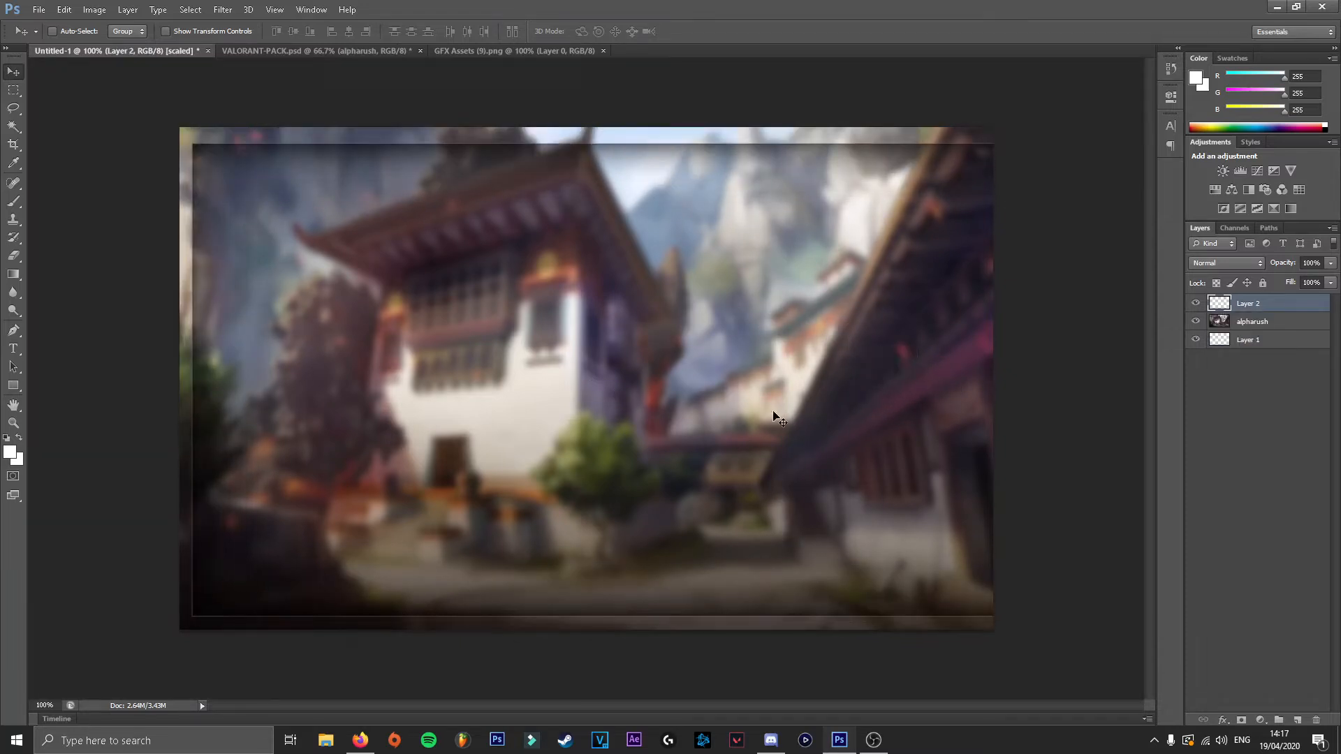
Scale the frame overlay to about 91.49% width and 101.12% height so it fits the canvas, and apply the transformation.
{"action": "key", "text": "ctrl+t"}
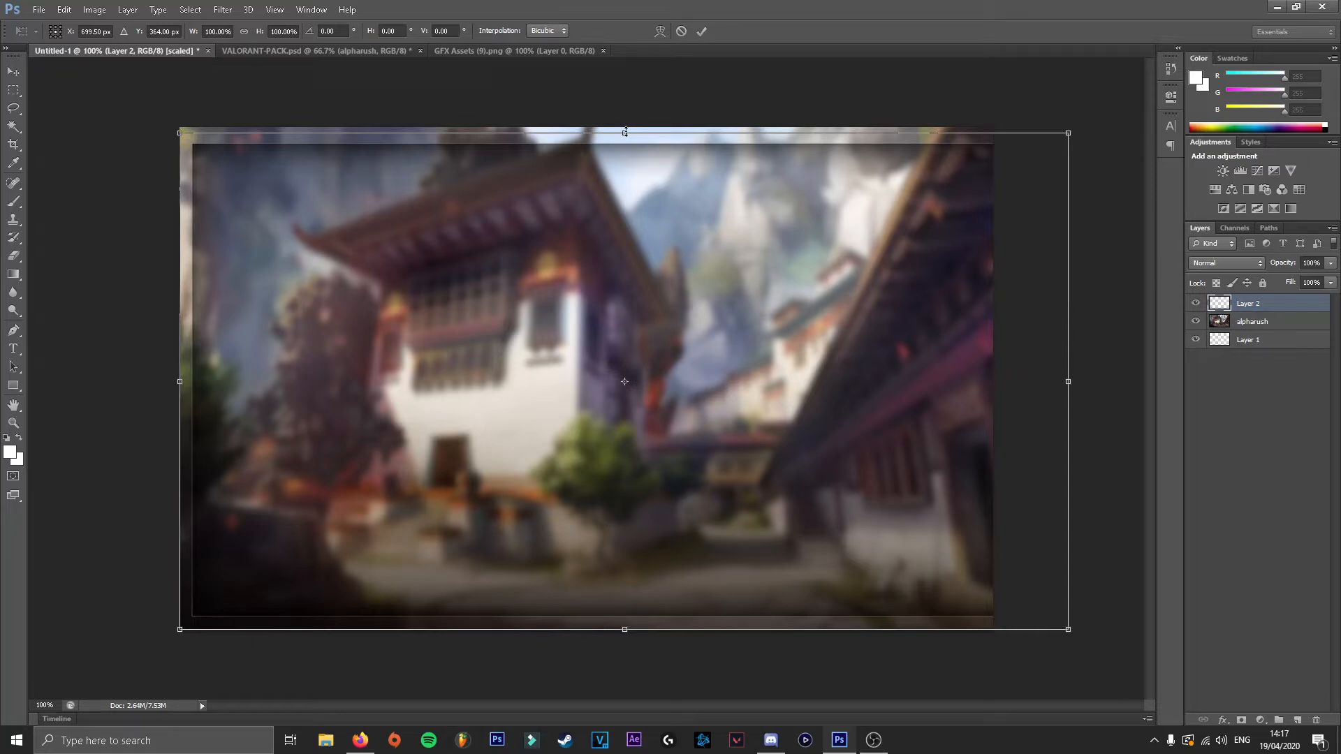
{"action": "left_click_drag", "start_coordinate": [626, 133], "coordinate": [625, 127]}
{"action": "left_click_drag", "start_coordinate": [1068, 378], "coordinate": [992, 378]}
{"action": "left_click", "coordinate": [13, 71]}
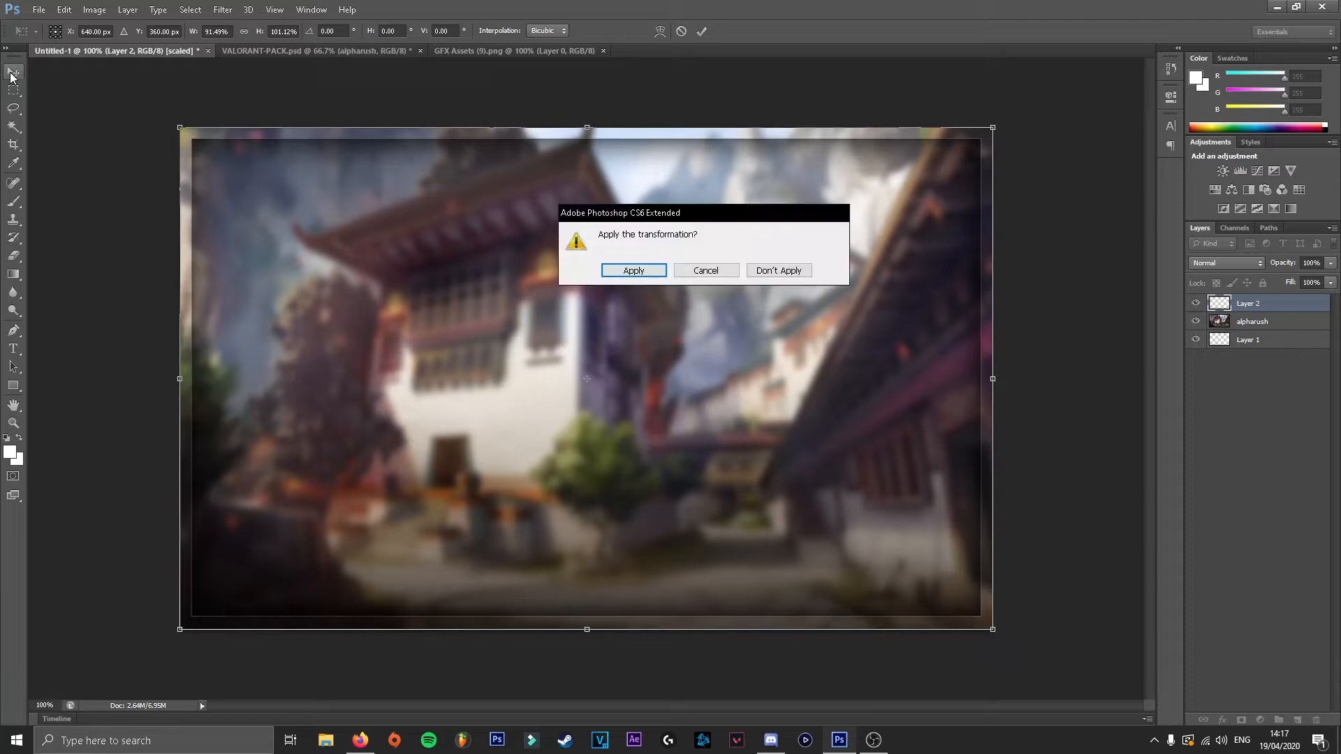
{"action": "left_click", "coordinate": [632, 273]}
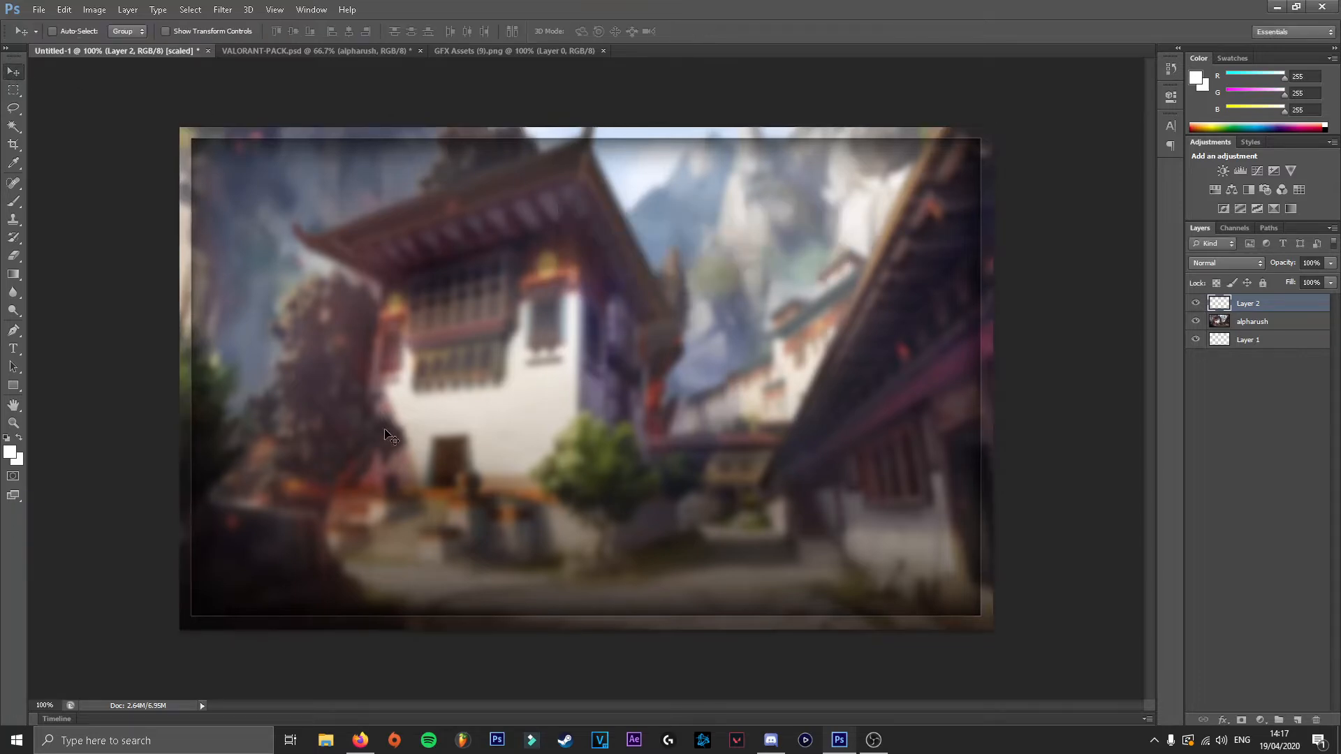
Open GFX Assets (14) and copy its white speed lines into the Untitled-1 document.
{"action": "left_click", "coordinate": [40, 9]}
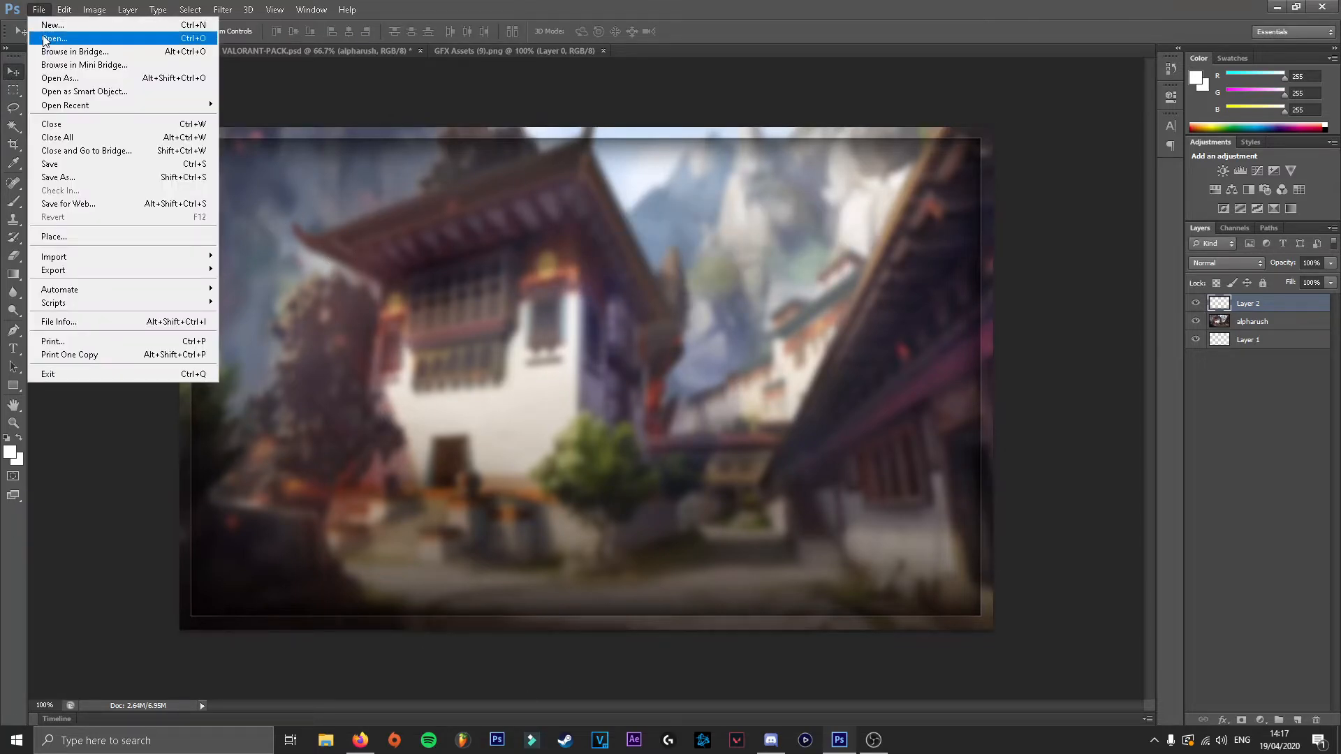
{"action": "left_click", "coordinate": [44, 39]}
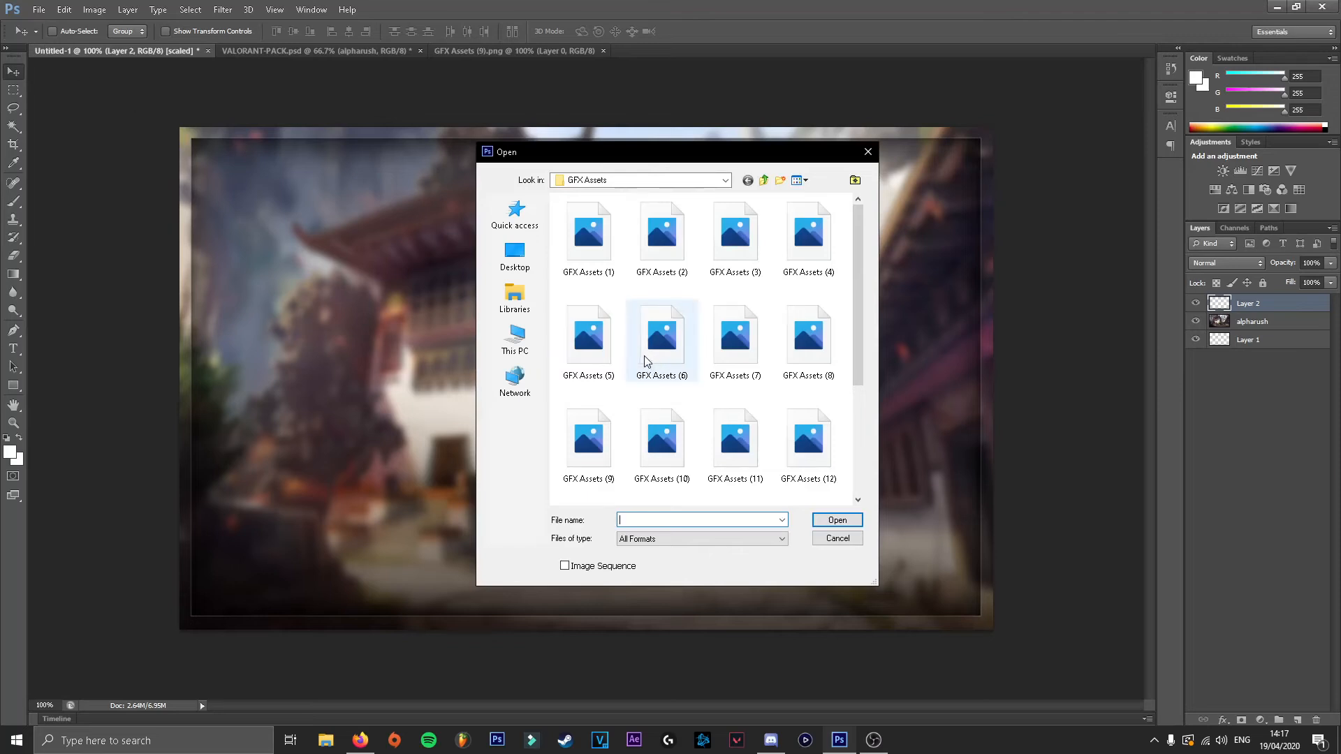
{"action": "scroll", "coordinate": [657, 377], "scroll_direction": "down", "scroll_amount": 1}
{"action": "double_click", "coordinate": [661, 401]}
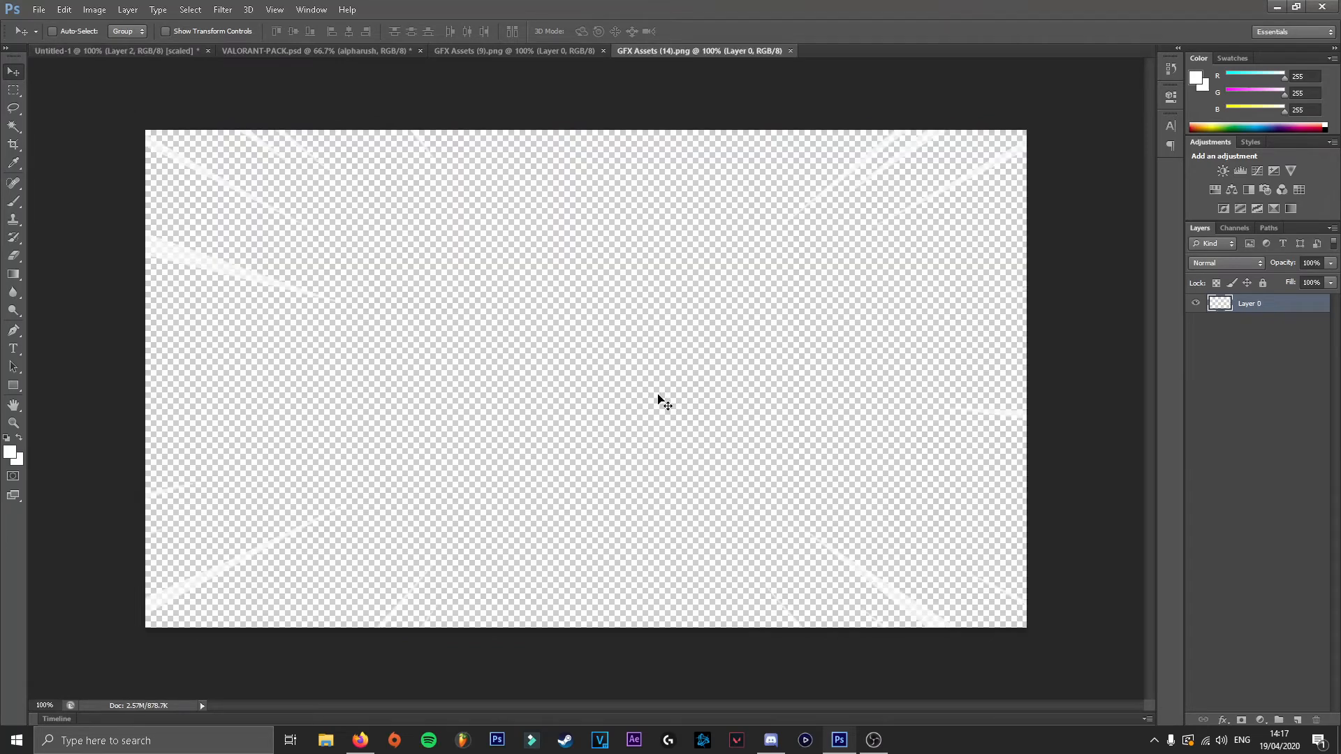
{"action": "mouse_move", "coordinate": [661, 401]}
{"action": "left_mouse_down"}
{"action": "mouse_move", "coordinate": [610, 334]}
{"action": "mouse_move", "coordinate": [197, 130]}
{"action": "mouse_move", "coordinate": [146, 44]}
{"action": "mouse_move", "coordinate": [795, 442]}
{"action": "mouse_move", "coordinate": [795, 478]}
{"action": "left_mouse_up"}
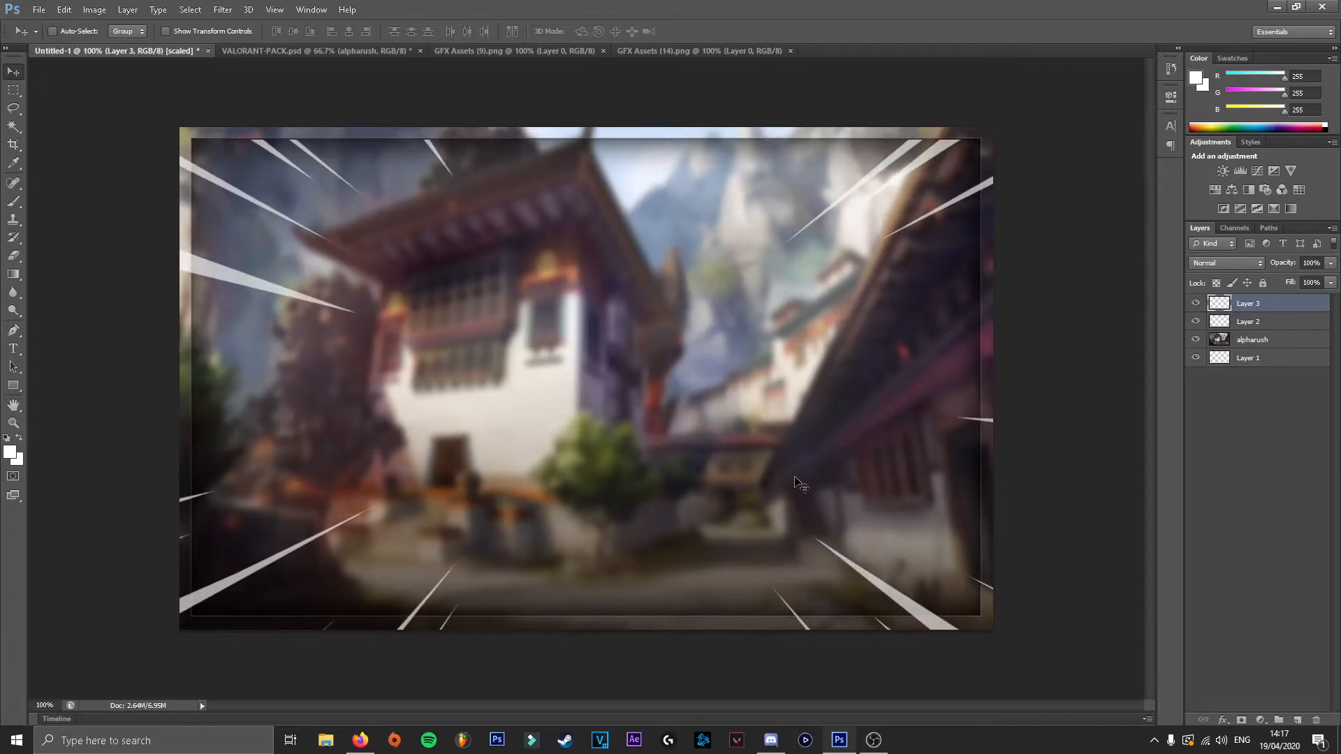
Fit the speed lines to the canvas at about 92.35% width and 100.98% height, then move their layer below the frame overlay and deselect it.
{"action": "key", "text": "ctrl+t"}
{"action": "mouse_move", "coordinate": [626, 221]}
{"action": "left_mouse_down"}
{"action": "mouse_move", "coordinate": [658, 208]}
{"action": "mouse_move", "coordinate": [647, 209]}
{"action": "left_mouse_up"}
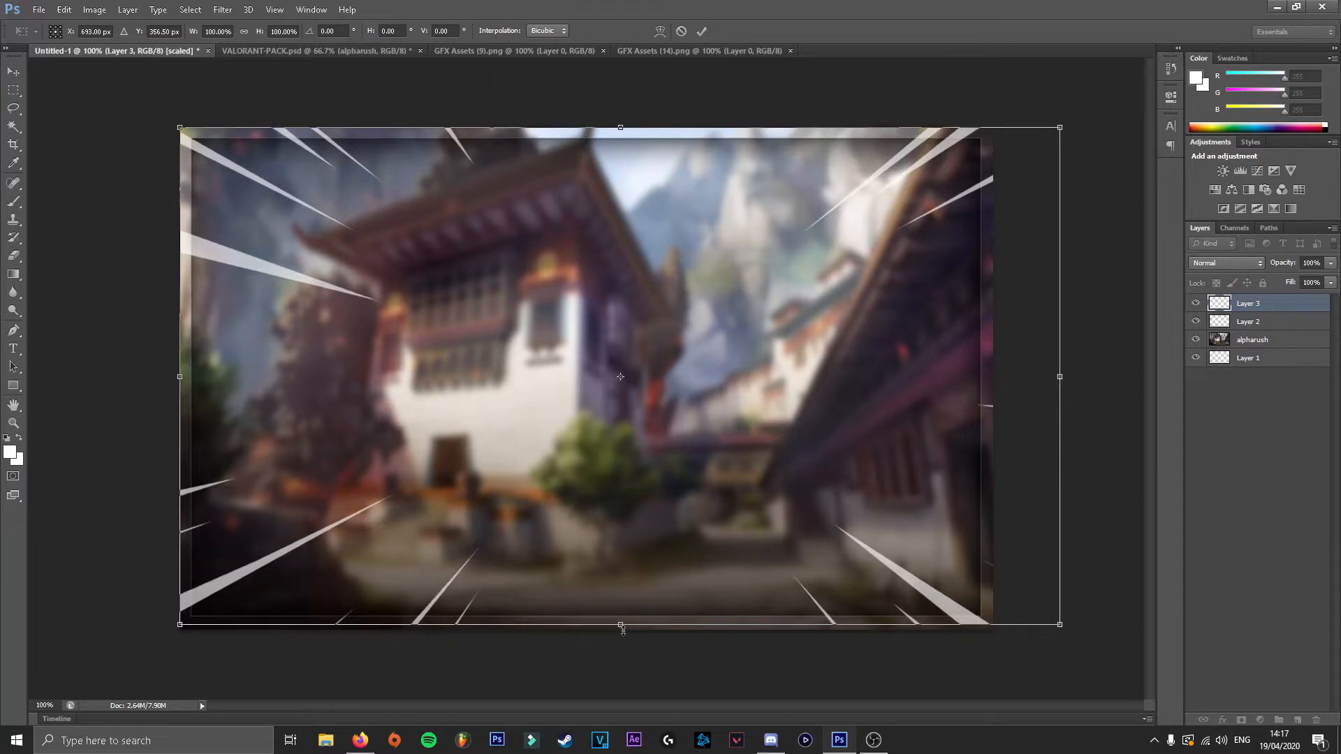
{"action": "left_click_drag", "start_coordinate": [622, 627], "coordinate": [622, 632]}
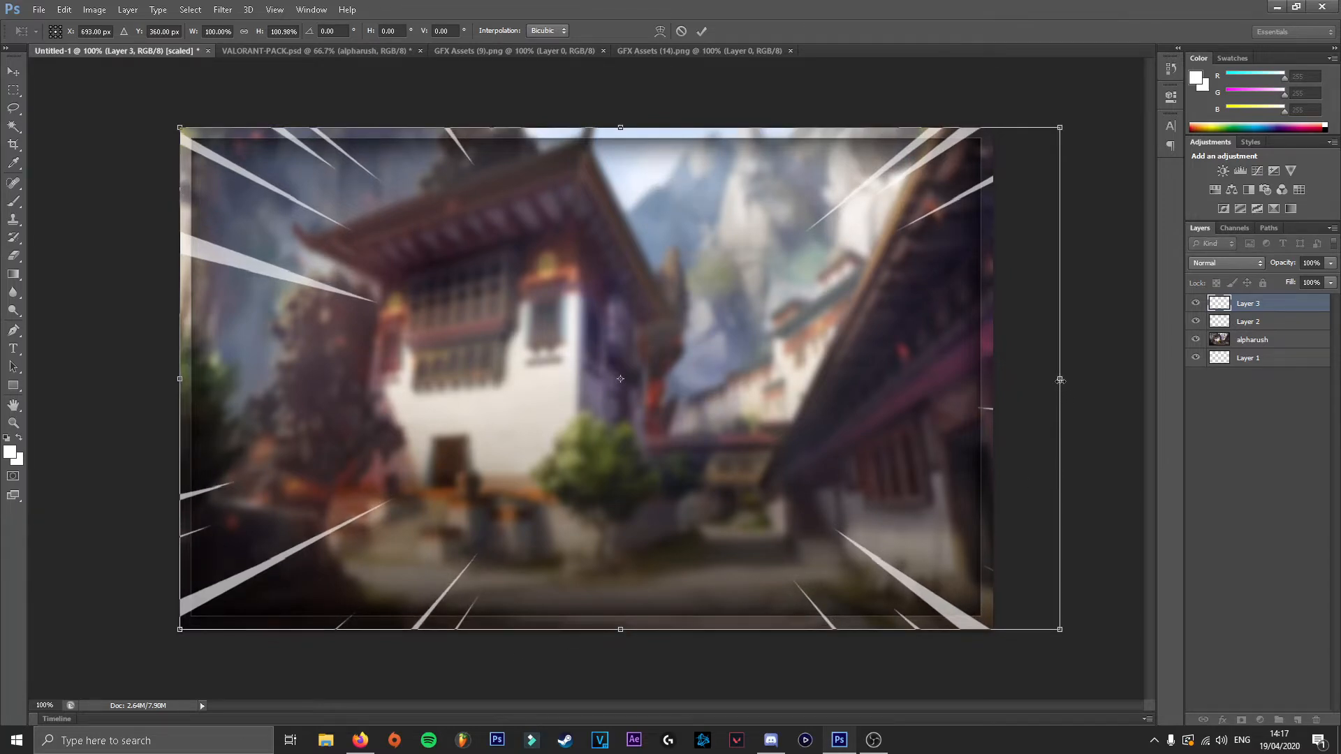
{"action": "left_click_drag", "start_coordinate": [1060, 379], "coordinate": [992, 379]}
{"action": "left_click", "coordinate": [7, 75]}
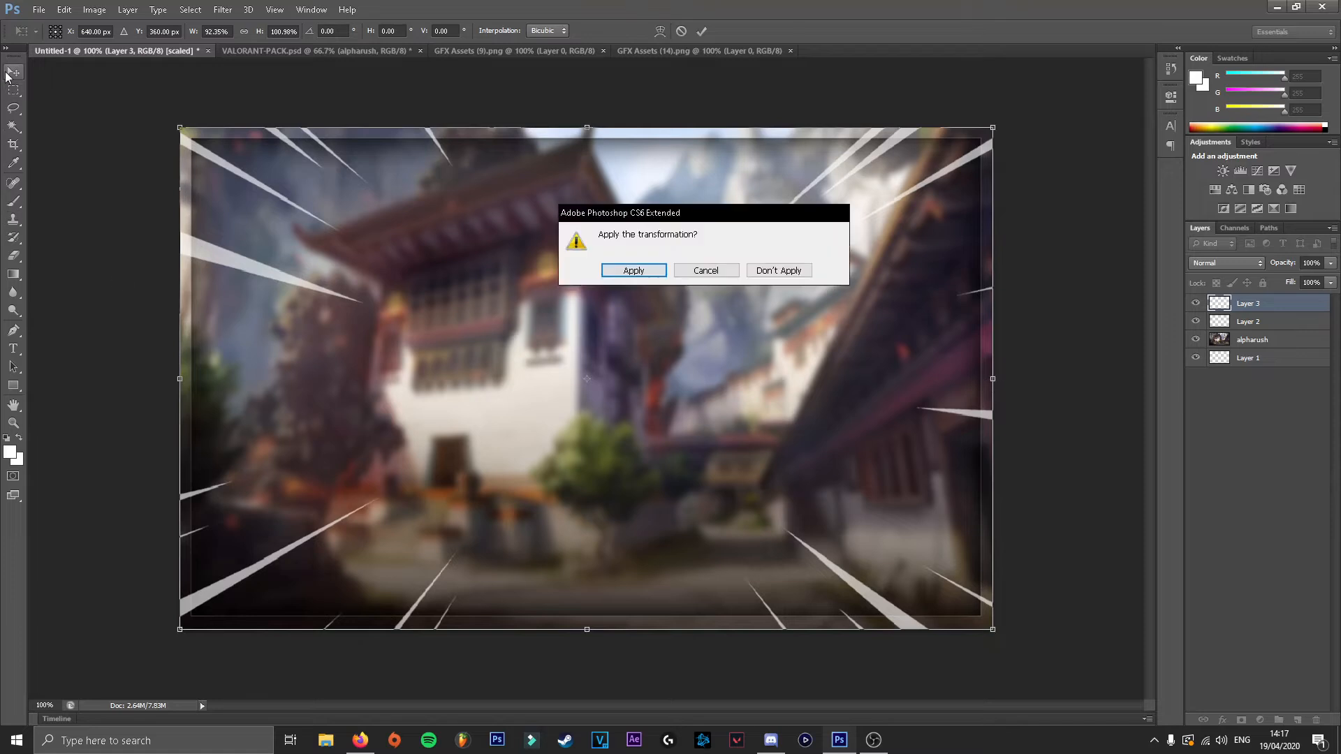
{"action": "left_click", "coordinate": [627, 272]}
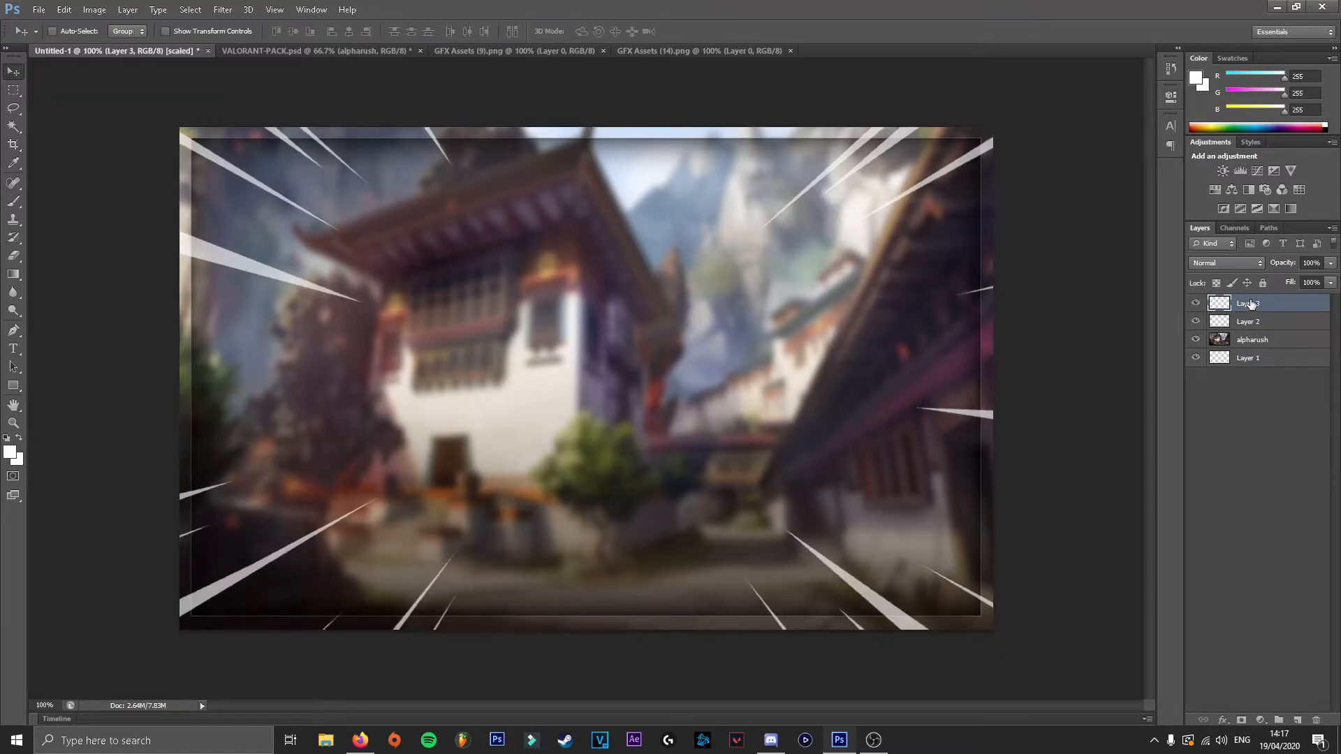
{"action": "left_click_drag", "start_coordinate": [1252, 304], "coordinate": [1256, 331]}
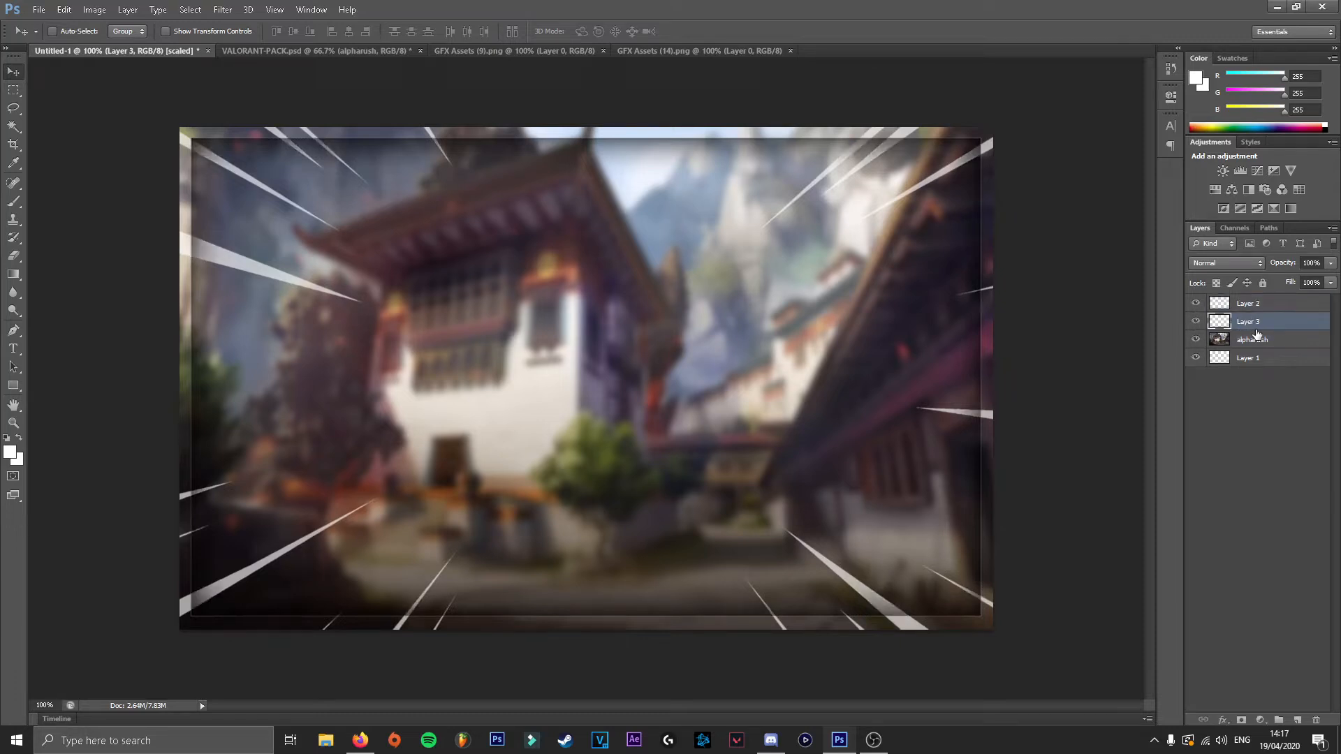
{"action": "left_click", "coordinate": [1251, 421]}
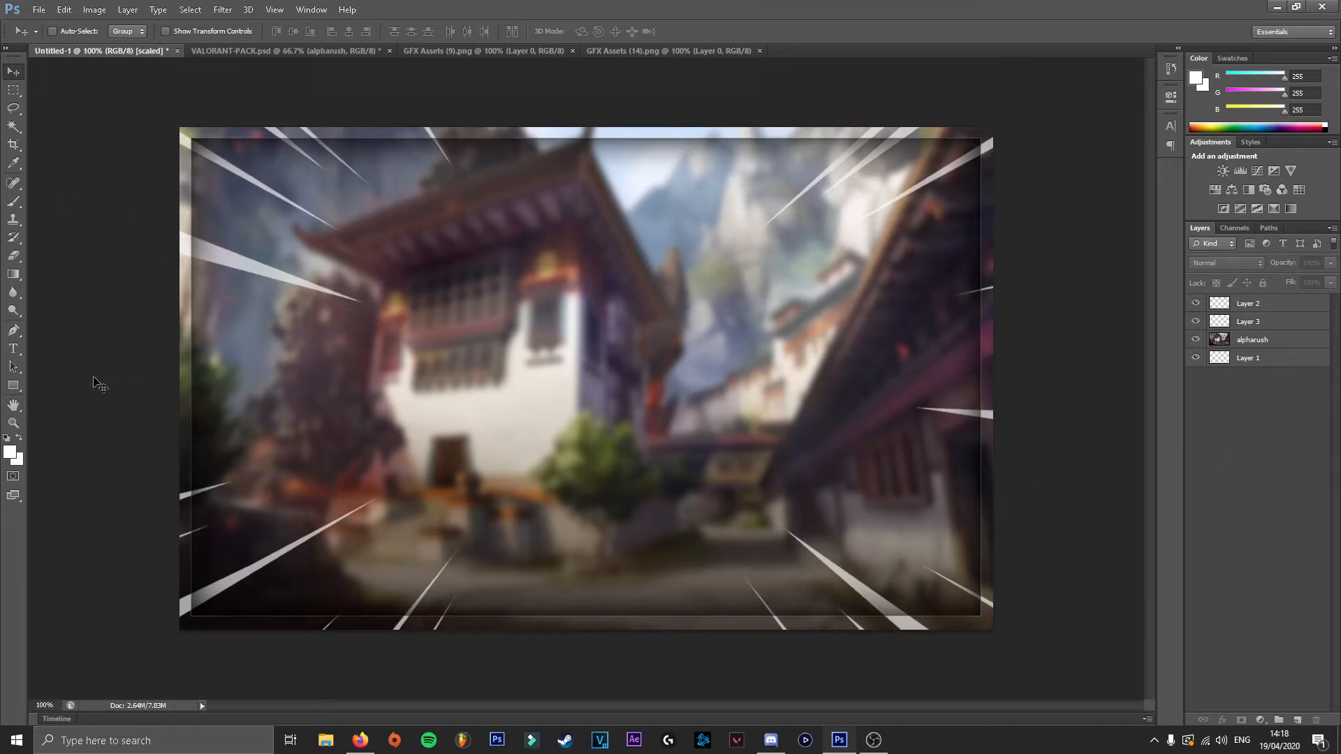
Add a white Longhaul text layer at 175 pt over the temple, with "HOW TO" in capitals on one line.
{"action": "left_click", "coordinate": [13, 348]}
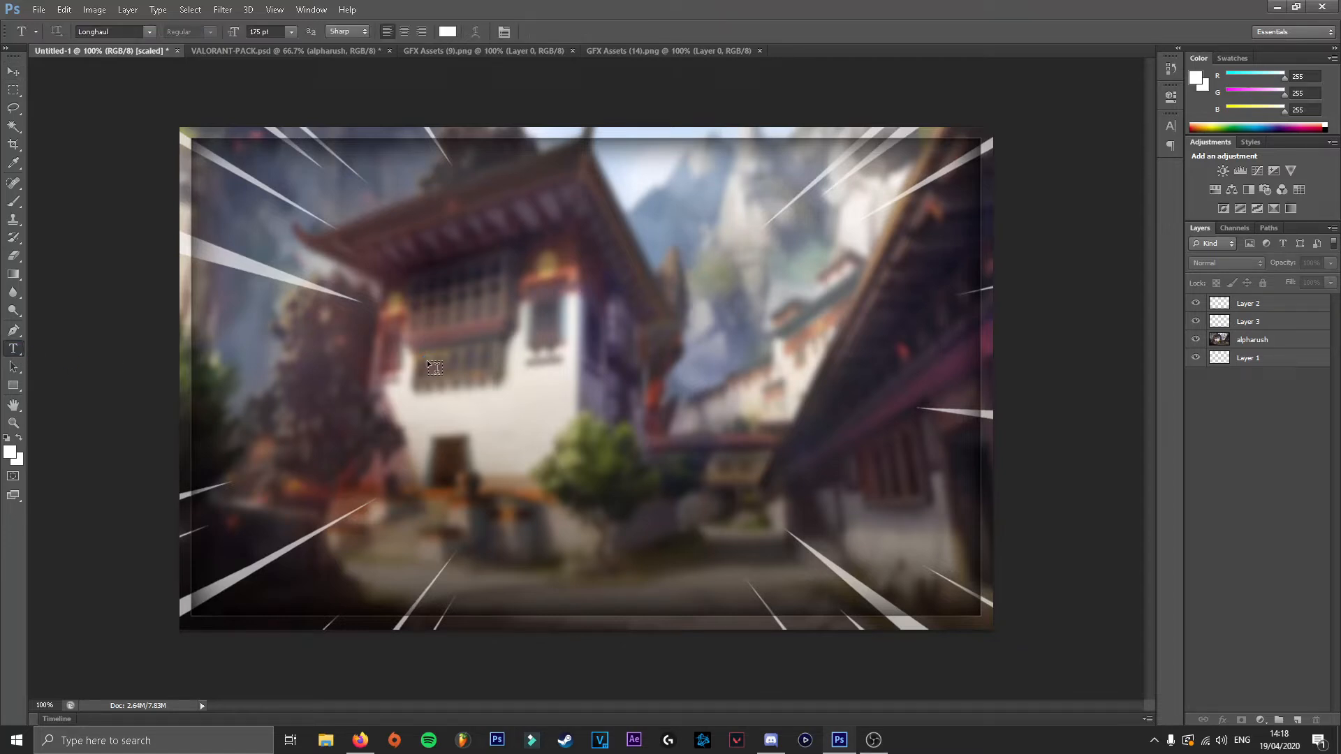
{"action": "left_click", "coordinate": [459, 312]}
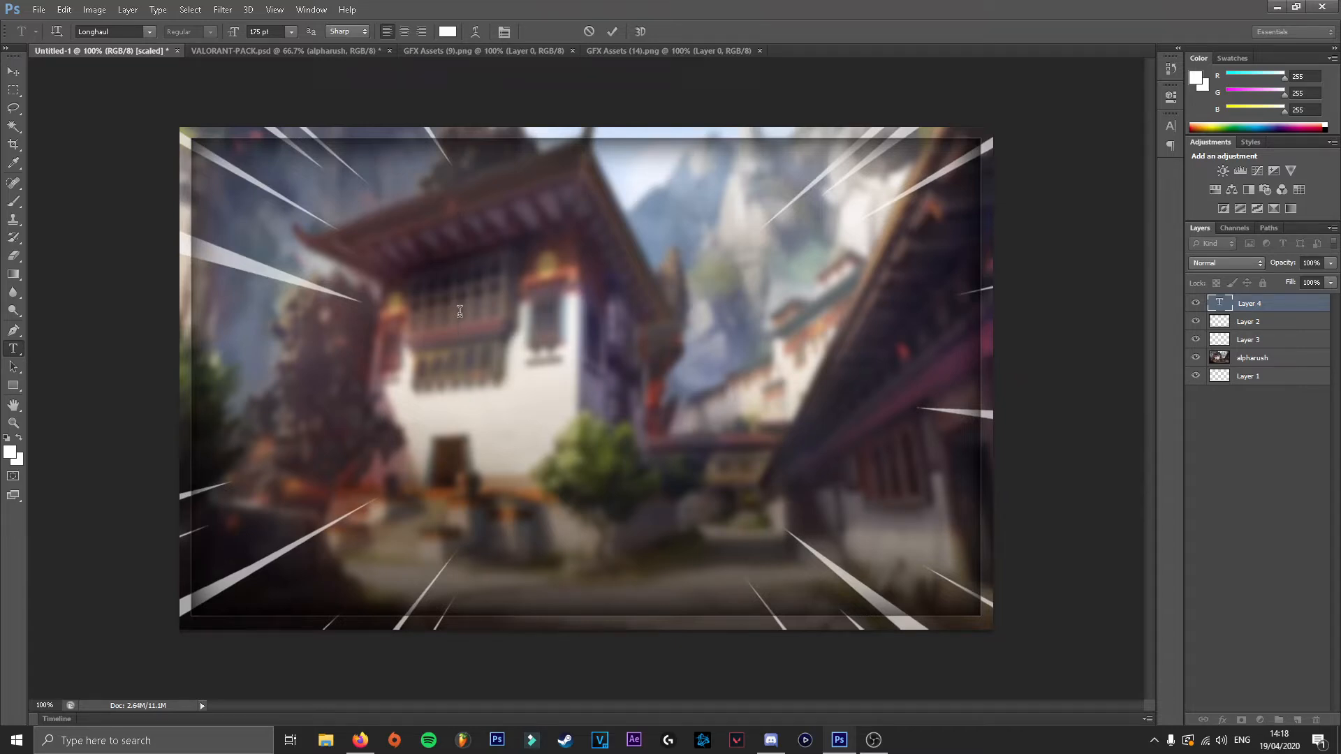
{"action": "type", "text": "How"}
{"action": "key", "text": "Return"}
{"action": "type", "text": "to"}
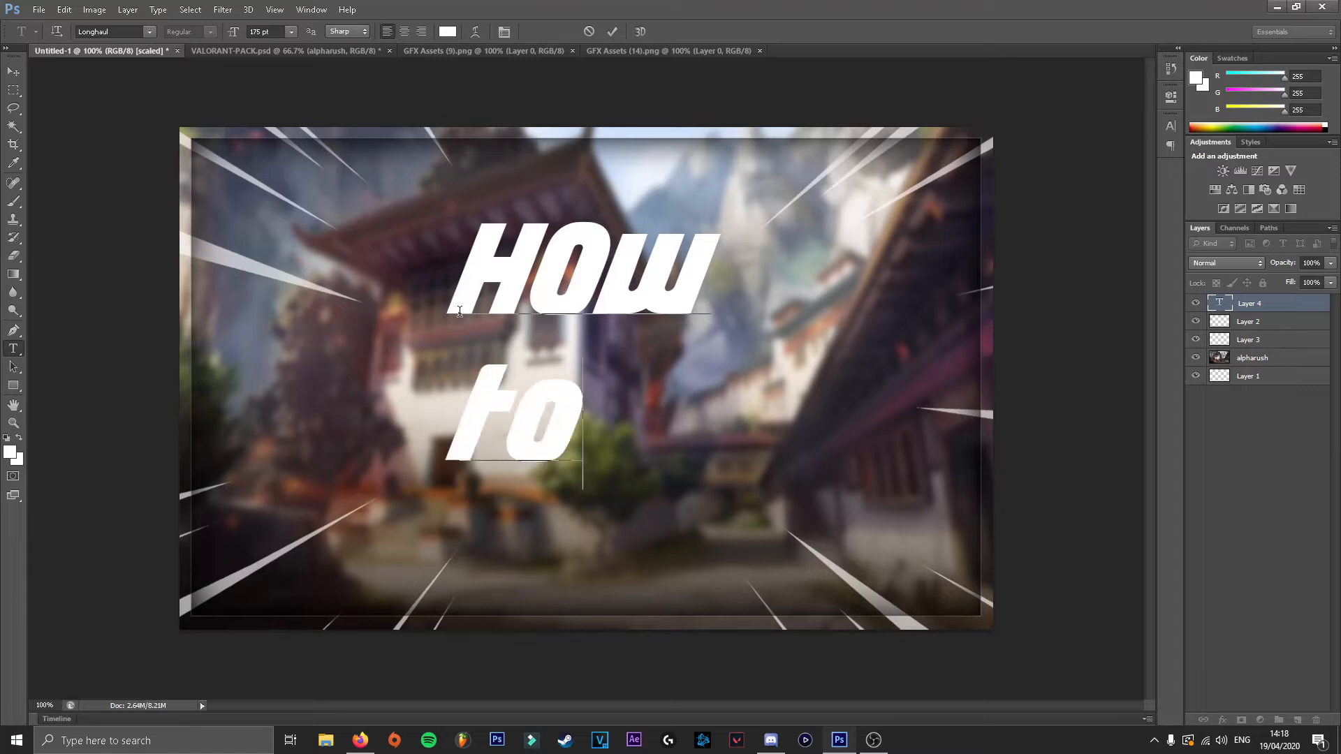
{"action": "key", "text": "BackSpace"}
{"action": "key", "text": "BackSpace"}
{"action": "key", "text": "BackSpace"}
{"action": "key", "text": "BackSpace"}
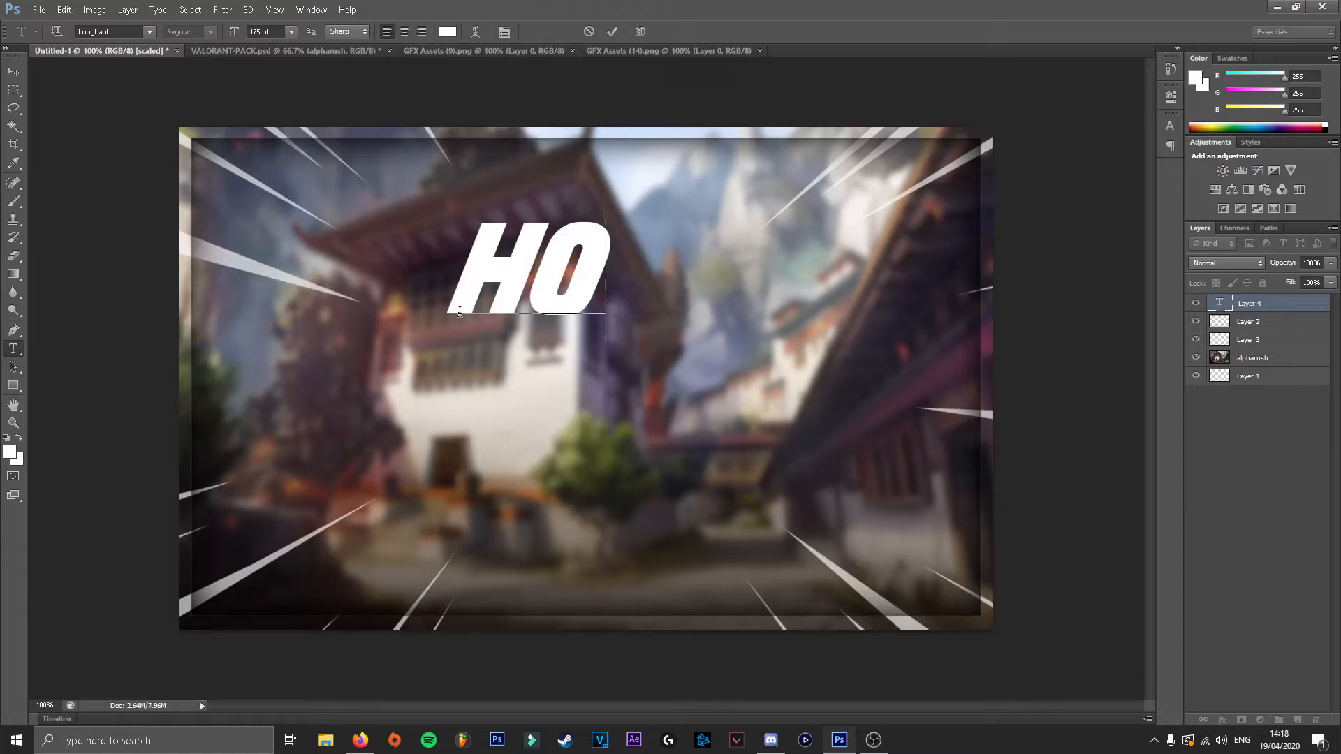
{"action": "type", "text": "w to"}
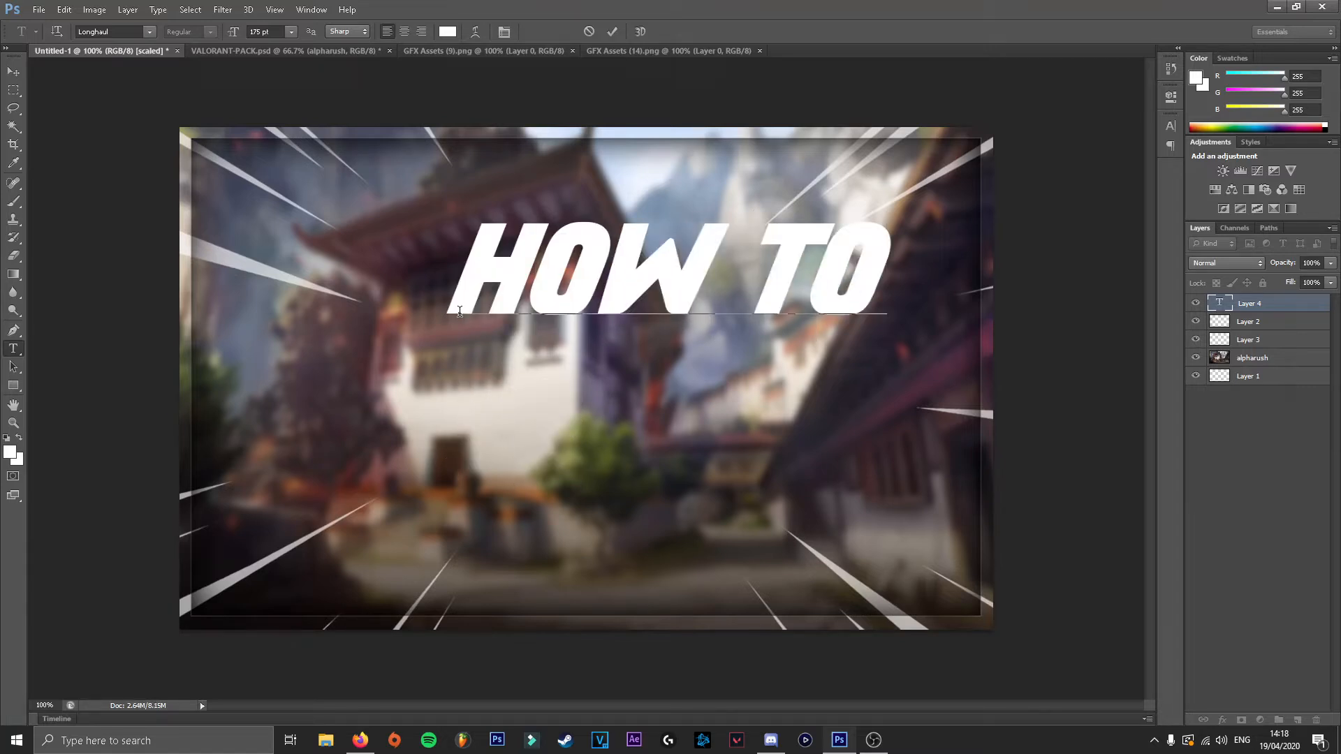
Add the words "MAKE", "VALORANT" and "THUMBNAIL" to the text, each on its own new line.
{"action": "key", "text": "Return"}
{"action": "type", "text": "make"}
{"action": "key", "text": "Return"}
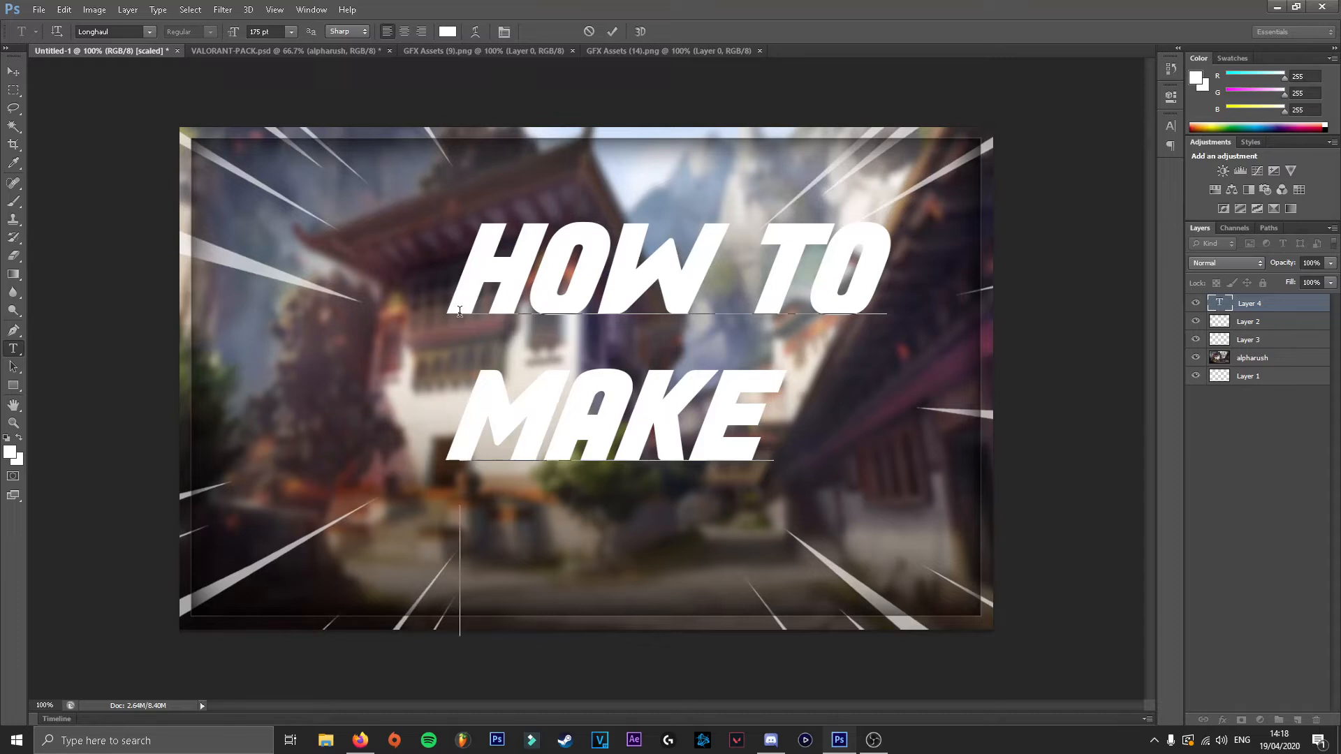
{"action": "type", "text": "valorant"}
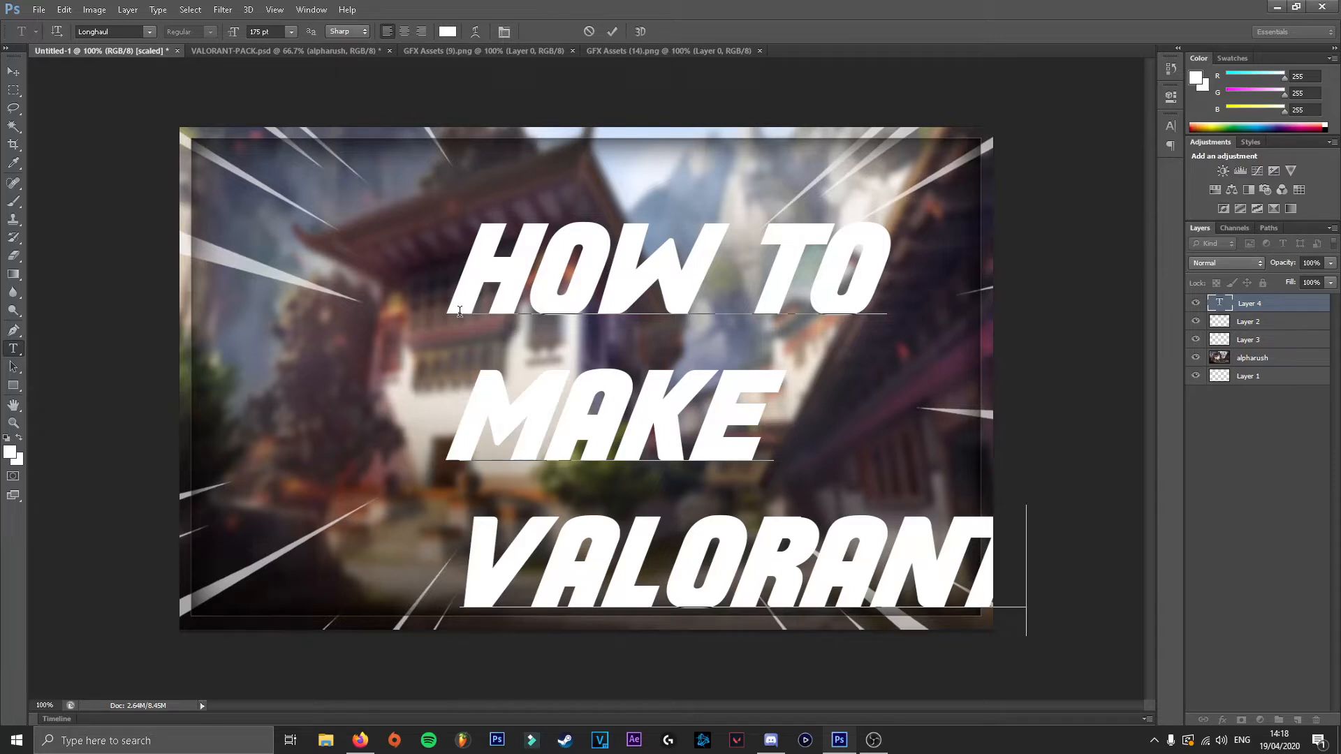
{"action": "key", "text": "BackSpace"}
{"action": "type", "text": "tTBNAIL"}
Set the size of the whole text to 50 pt and commit the text layer.
{"action": "key", "text": "ctrl+a"}
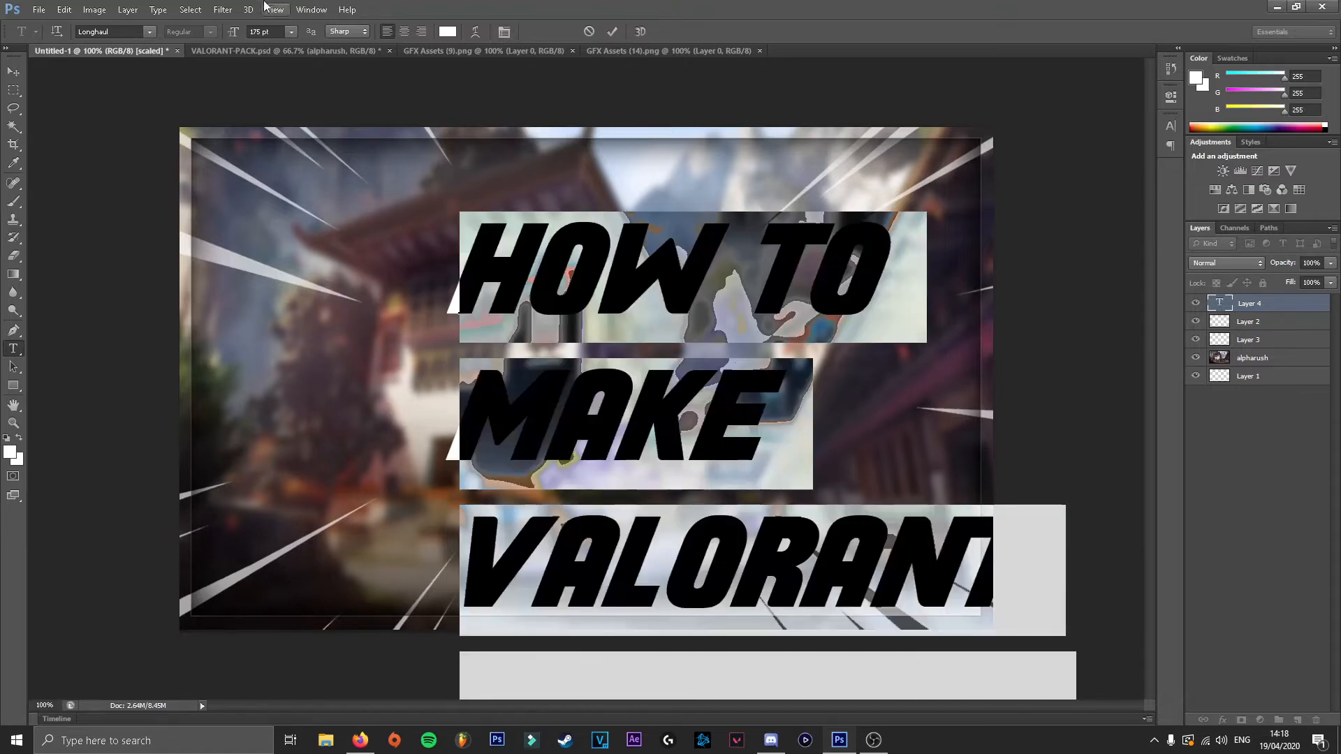
{"action": "left_click", "coordinate": [230, 34]}
{"action": "type", "text": "50"}
{"action": "key", "text": "Return"}
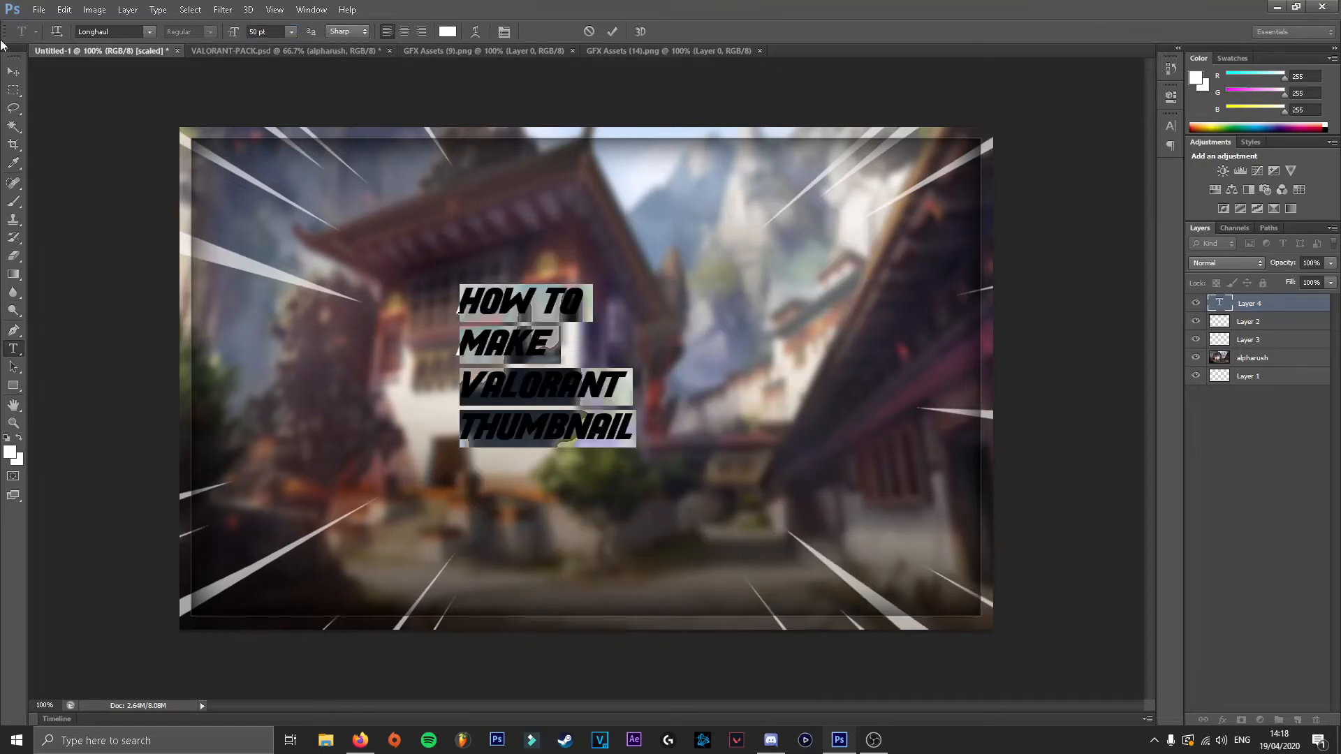
{"action": "left_click", "coordinate": [13, 71]}
{"action": "left_click", "coordinate": [13, 348]}
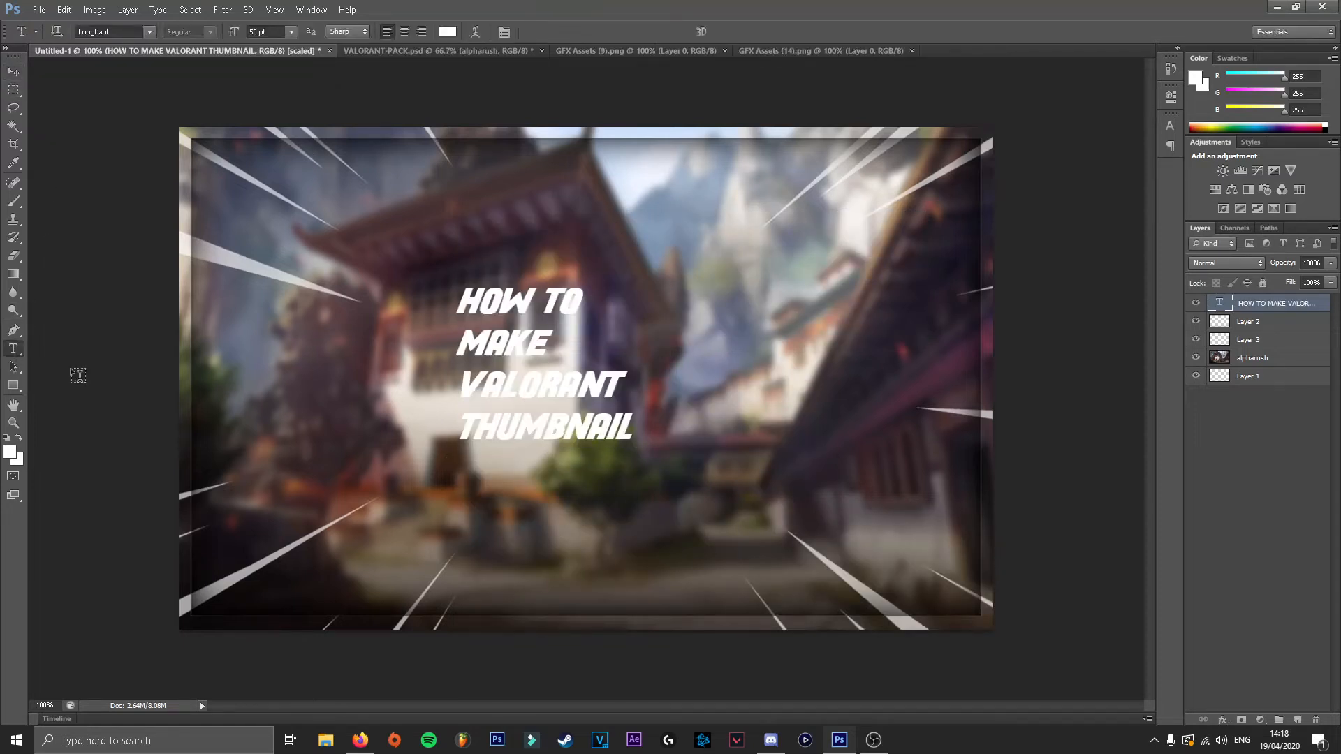
{"action": "left_click", "coordinate": [452, 340]}
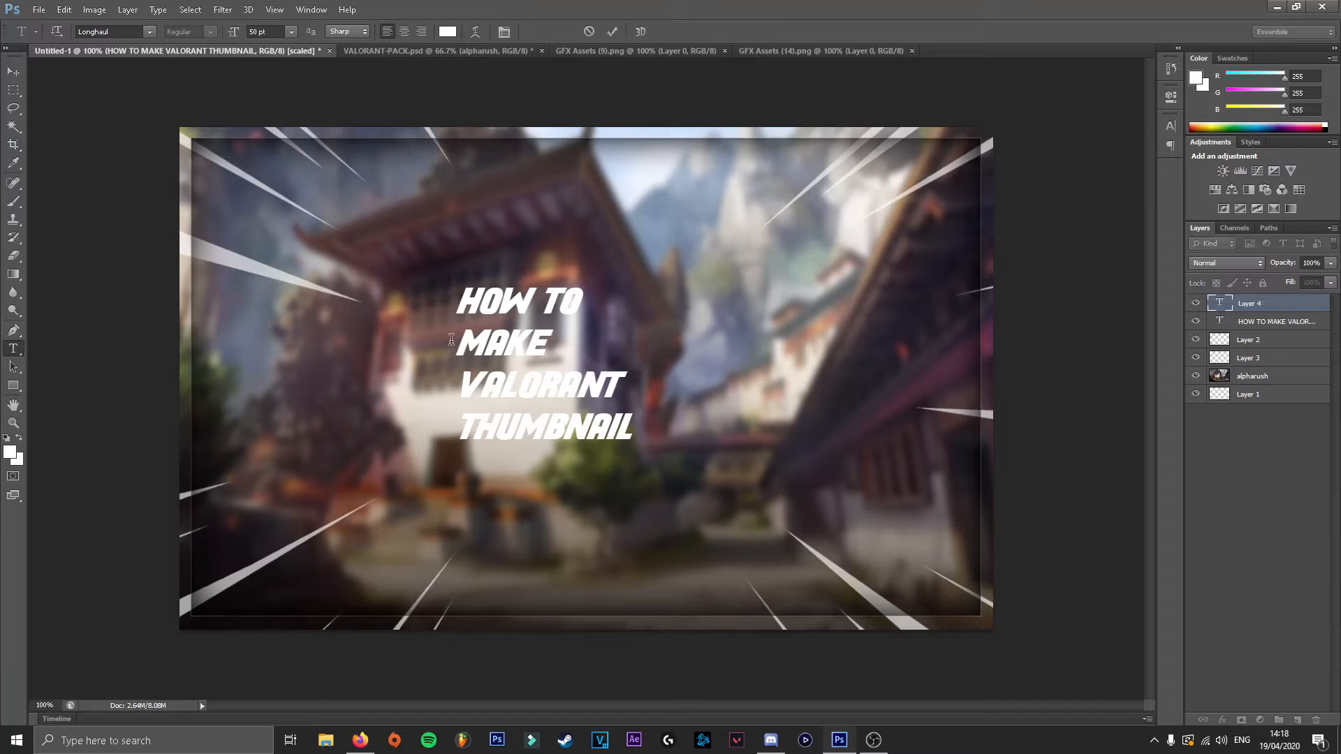
{"action": "left_click", "coordinate": [1271, 303]}
{"action": "right_click", "coordinate": [1242, 309]}
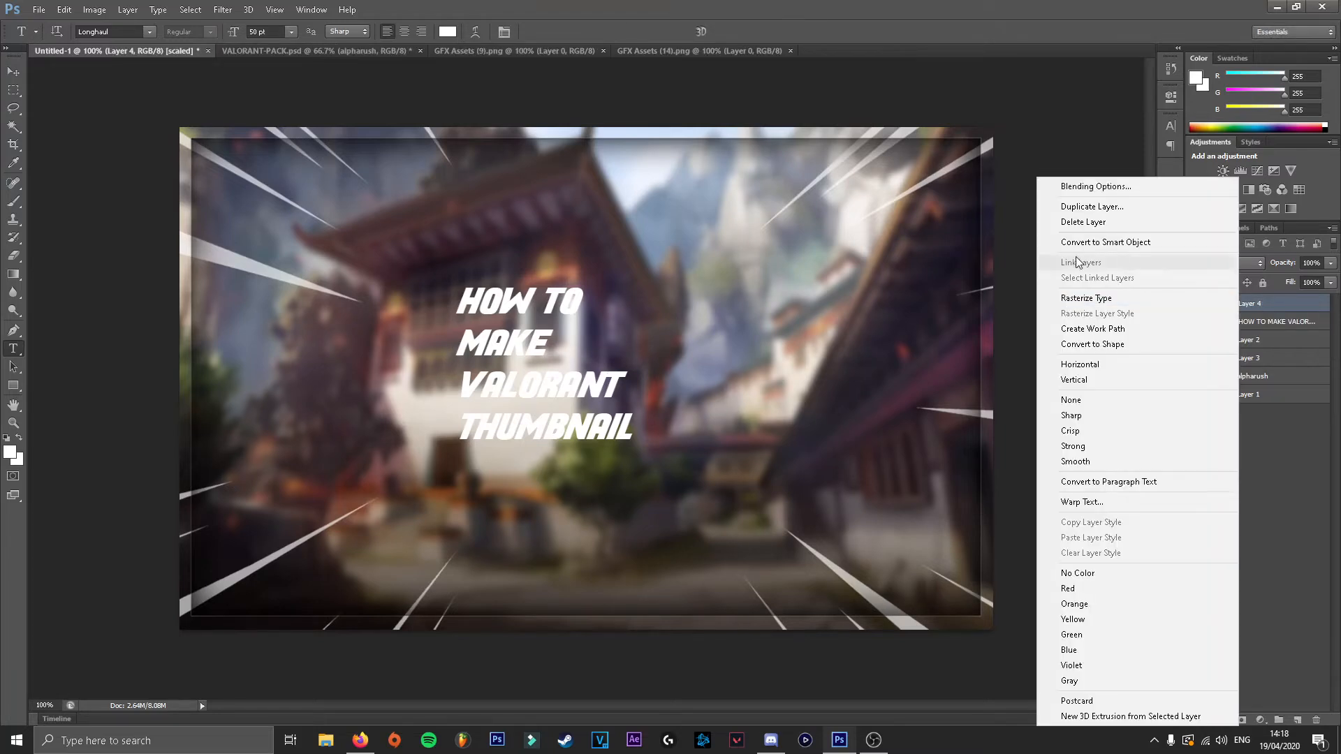
{"action": "left_click", "coordinate": [1049, 230]}
{"action": "left_click", "coordinate": [637, 271]}
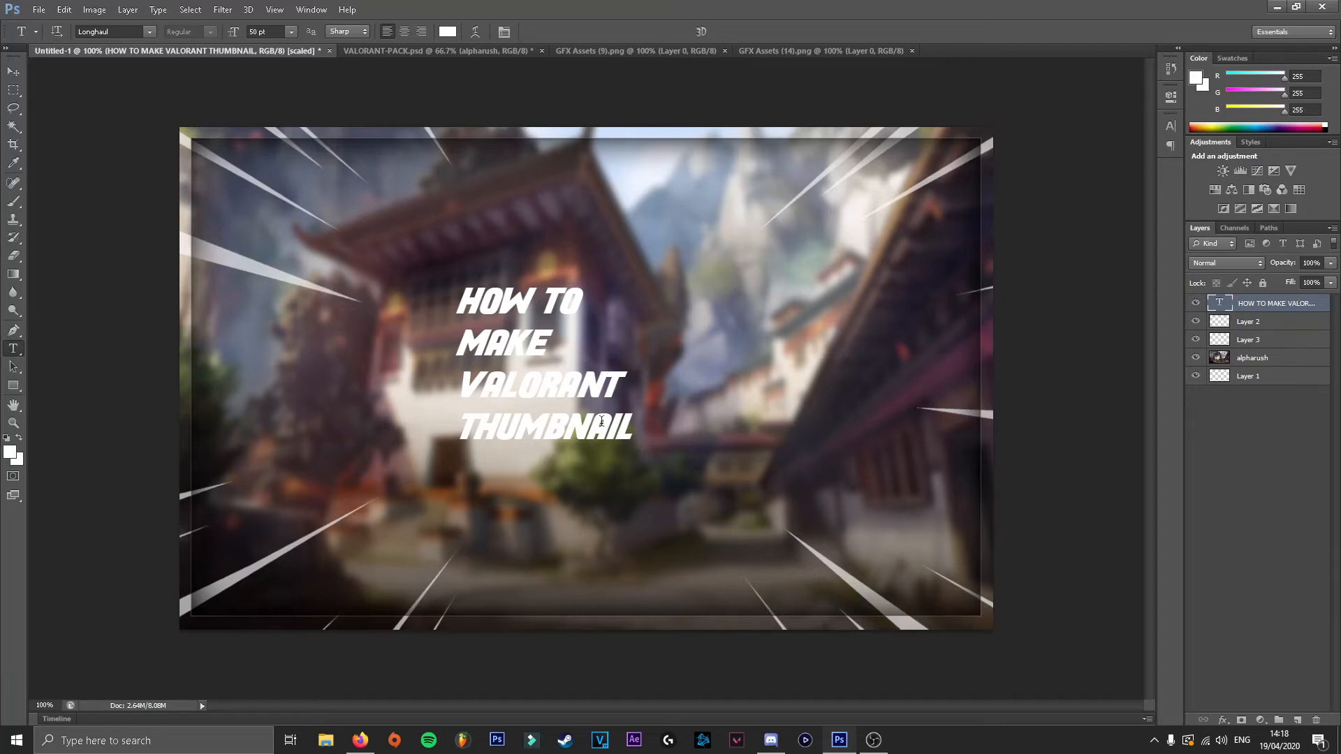
Join the text into two lines, "HOW TO MAKE" above "VALORANTTHUMBNAIL", and indent the first line with spaces to centre it.
{"action": "left_click", "coordinate": [470, 431]}
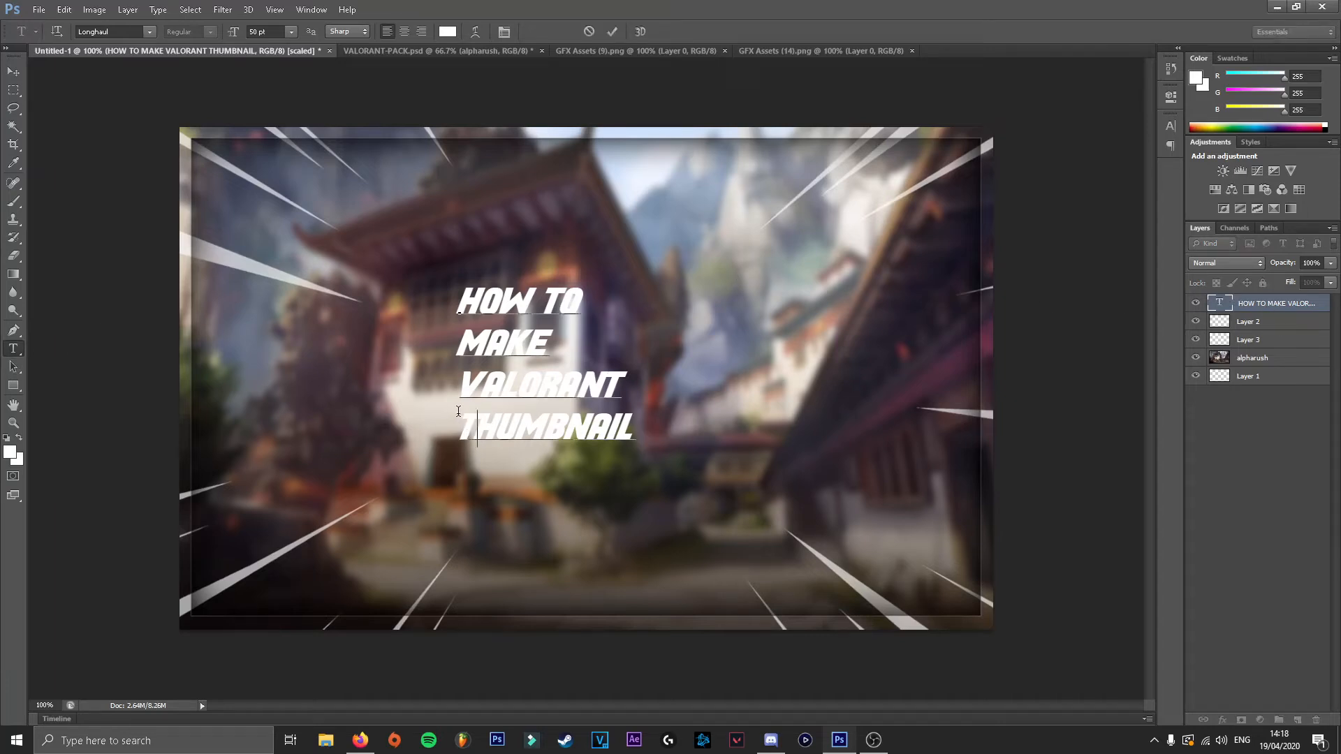
{"action": "key", "text": "Delete"}
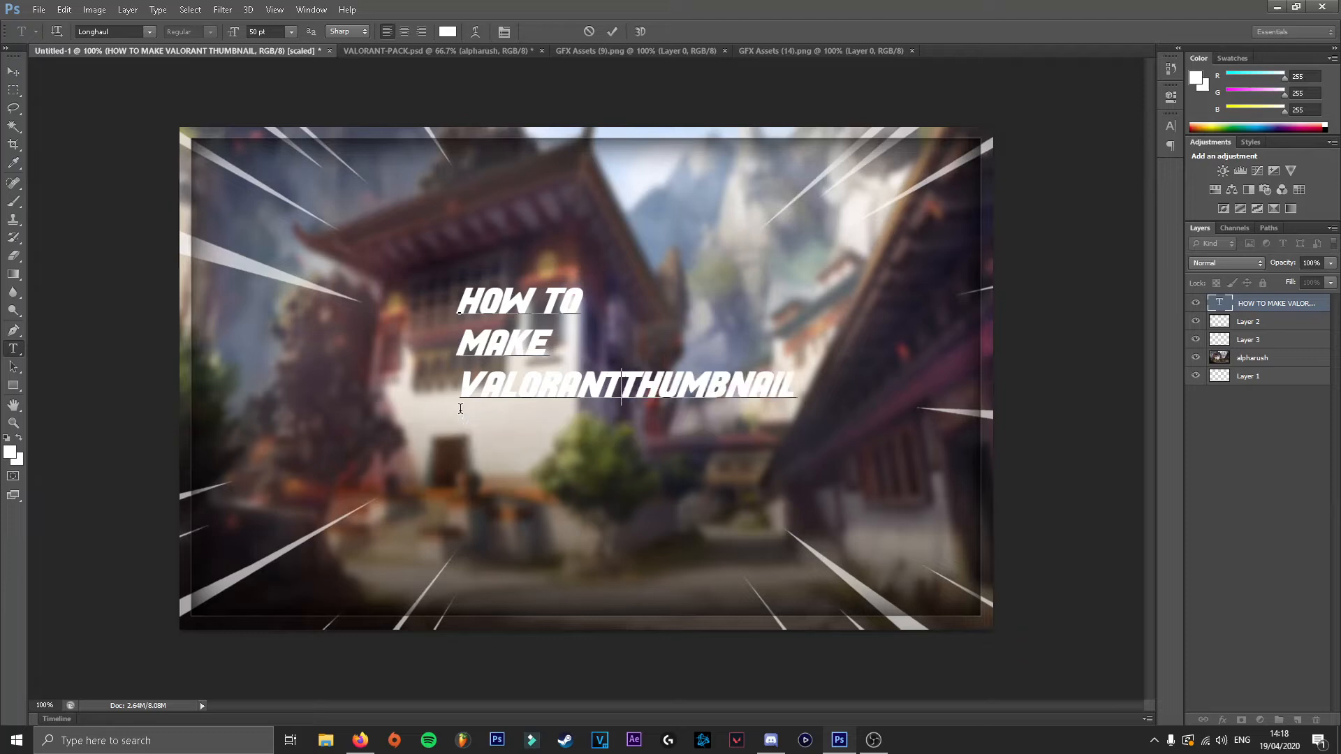
{"action": "left_click", "coordinate": [459, 344]}
{"action": "key", "text": "BackSpace"}
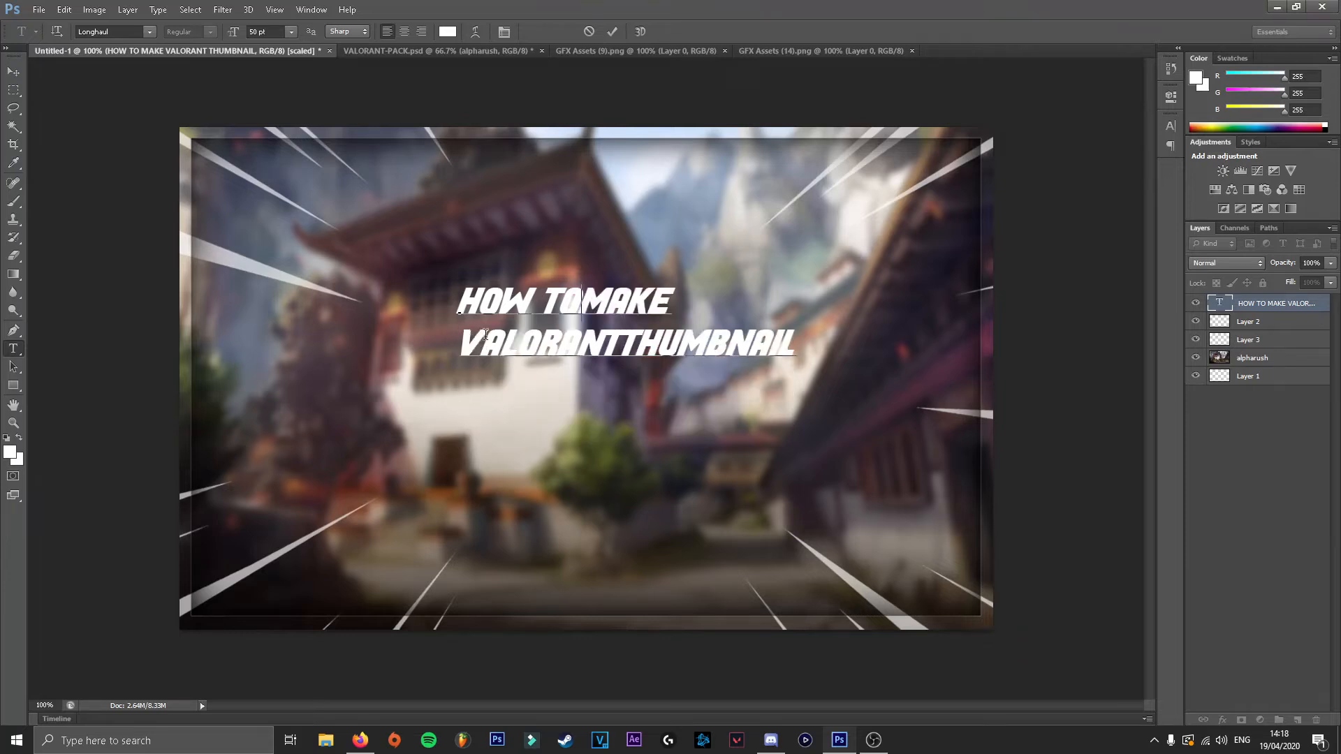
{"action": "left_click", "coordinate": [463, 302]}
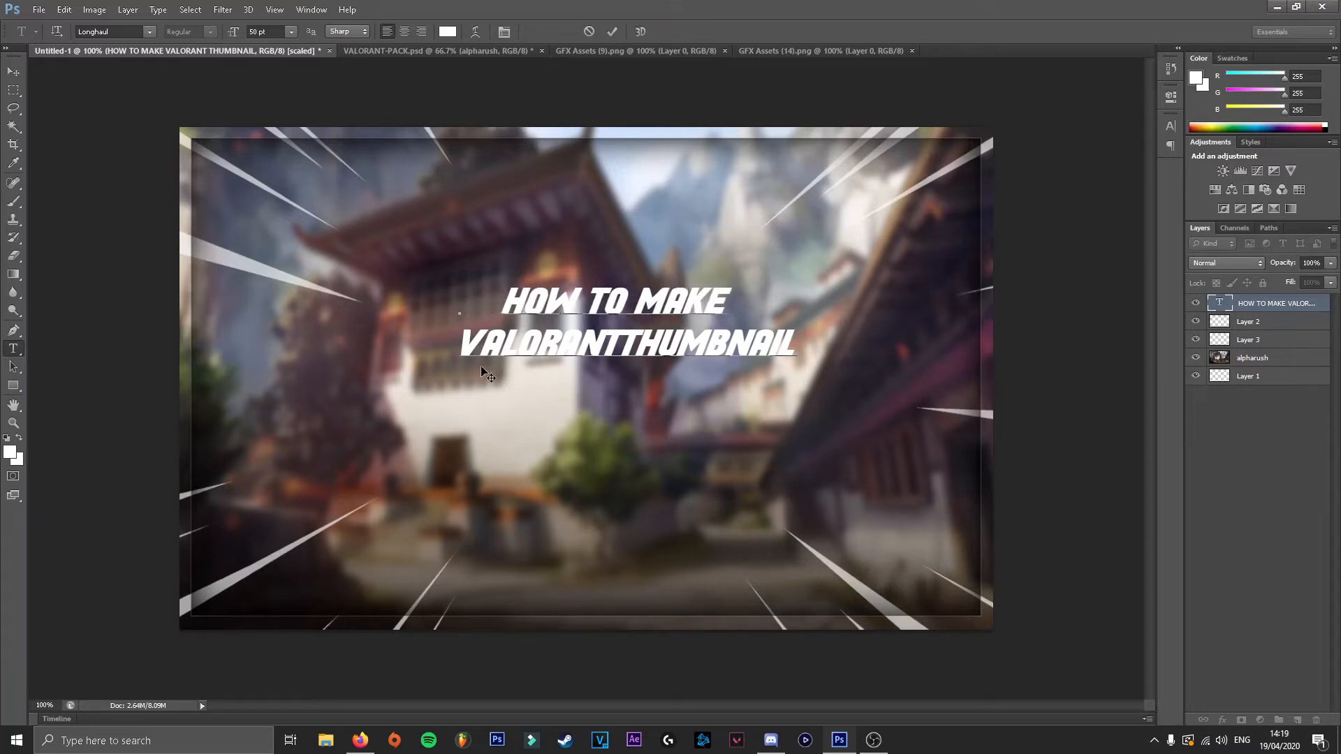
Set the size of the entire two-line title to 100 pt.
{"action": "key", "text": "ctrl+a"}
{"action": "left_click_drag", "start_coordinate": [273, 32], "coordinate": [212, 37]}
{"action": "type", "text": "100"}
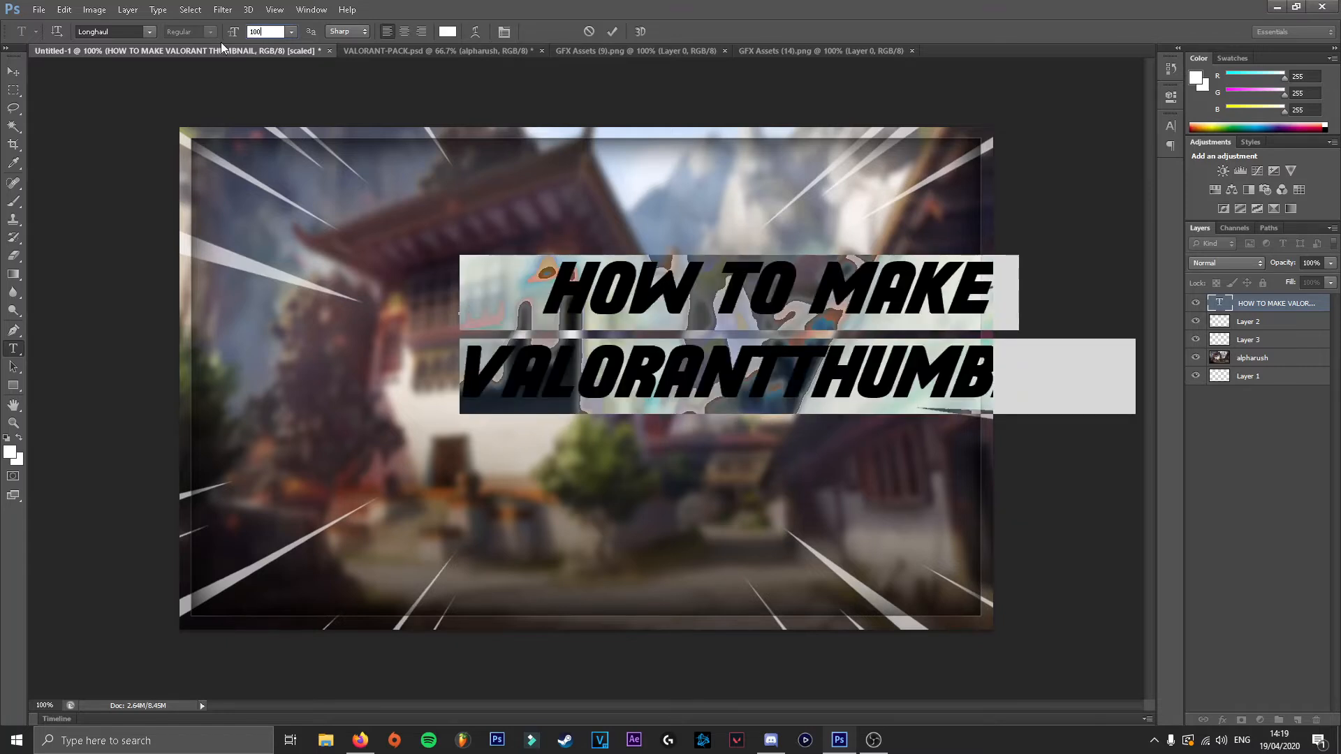
Try sizes of 299 pt and 200 pt for the entire two-line title.
{"action": "key", "text": "BackSpace"}
{"action": "key", "text": "BackSpace"}
{"action": "type", "text": "99"}
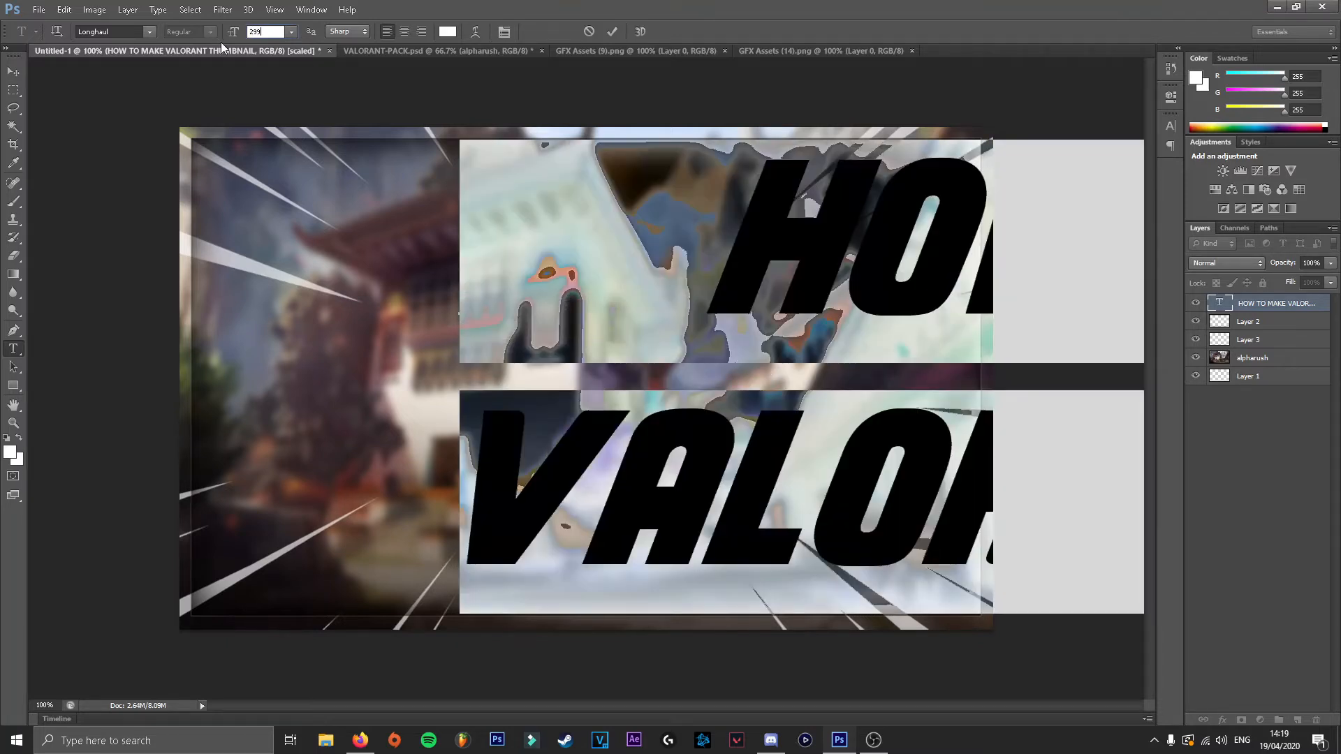
{"action": "key", "text": "BackSpace"}
{"action": "key", "text": "BackSpace"}
{"action": "key", "text": "BackSpace"}
{"action": "type", "text": "2"}
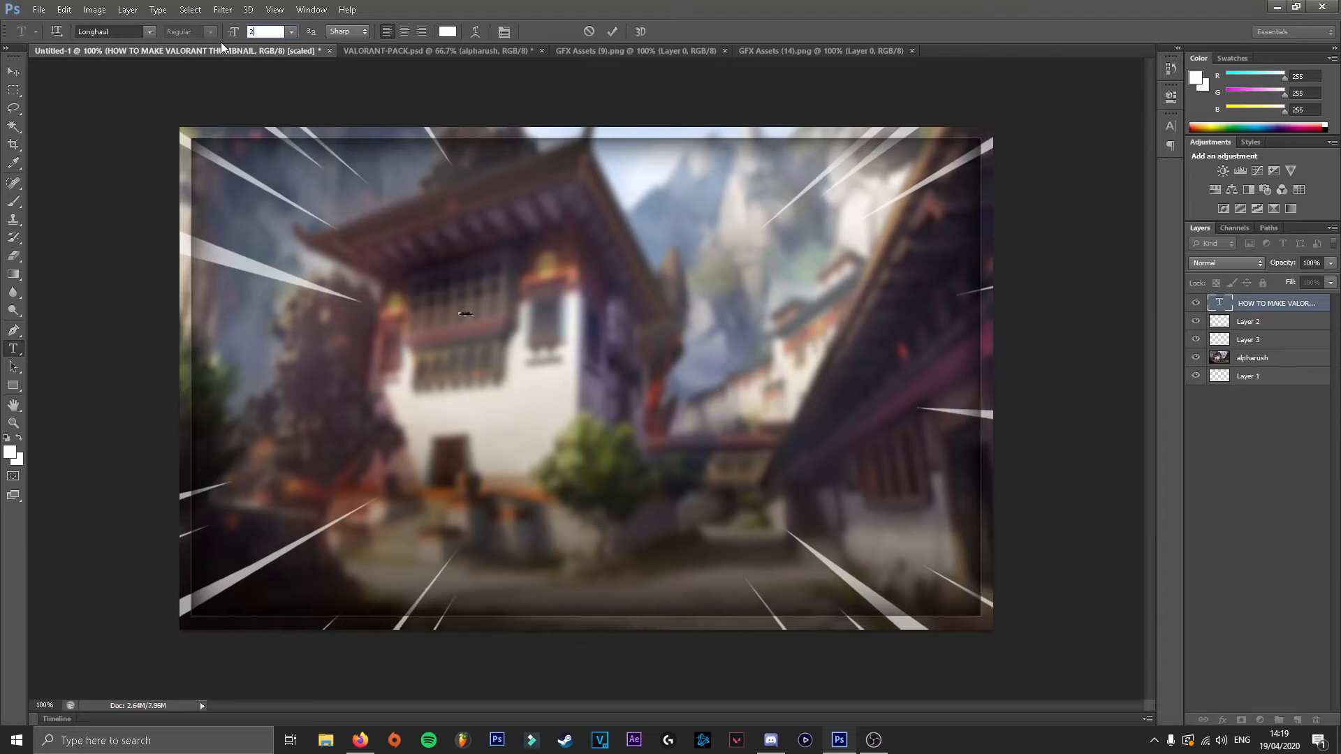
{"action": "type", "text": "00"}
Set the size of the entire two-line title to 150 pt and commit the text.
{"action": "key", "text": "BackSpace"}
{"action": "key", "text": "BackSpace"}
{"action": "key", "text": "BackSpace"}
{"action": "type", "text": "150"}
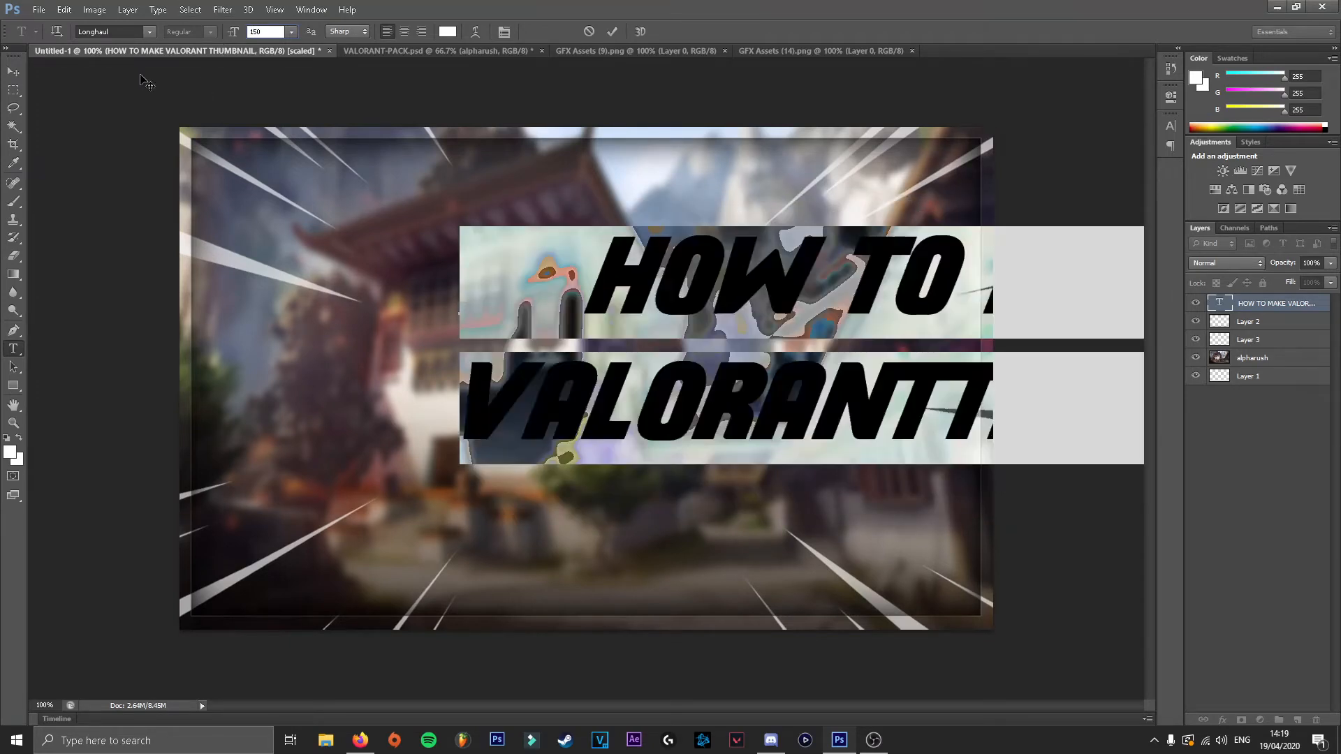
{"action": "left_click", "coordinate": [14, 71]}
Position the title over the canvas and squeeze its width to about 77% so it fits inside the frame, applying the transformation.
{"action": "left_click_drag", "start_coordinate": [580, 289], "coordinate": [438, 392]}
{"action": "key", "text": "ctrl+t"}
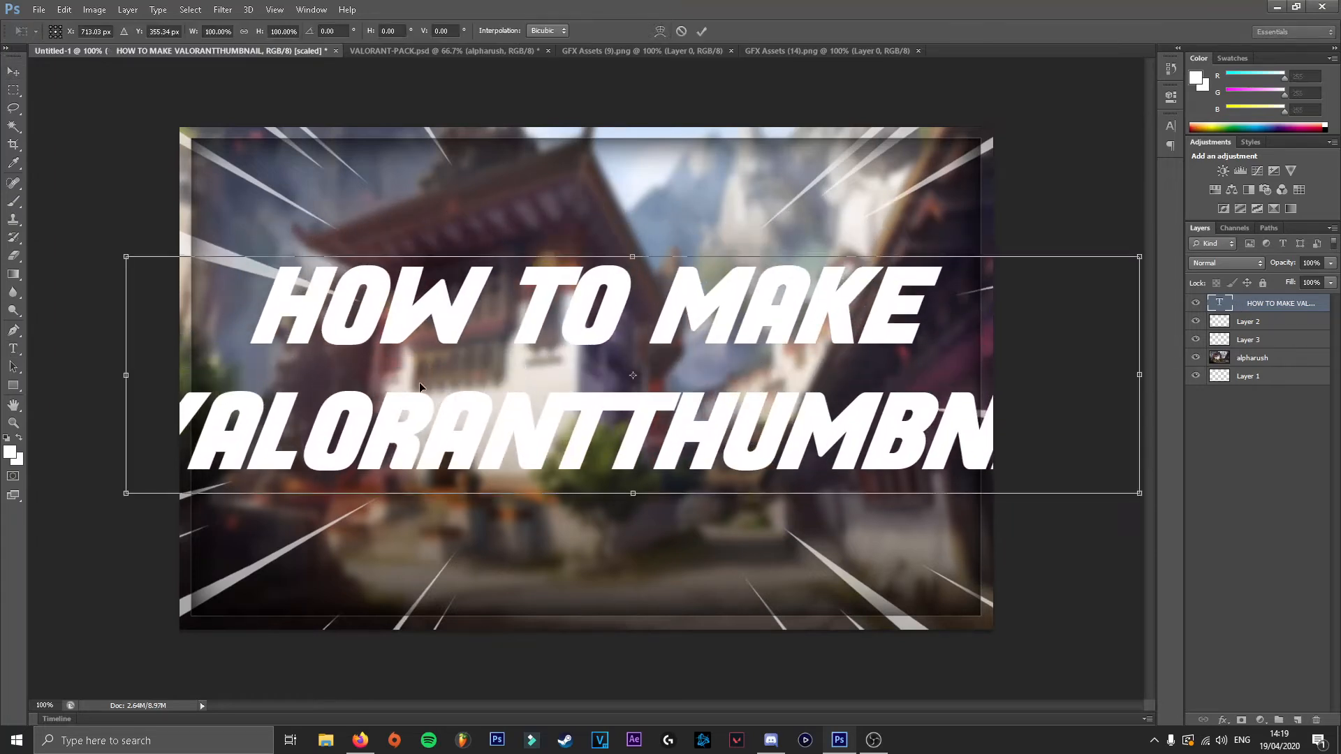
{"action": "left_click_drag", "start_coordinate": [124, 376], "coordinate": [225, 377]}
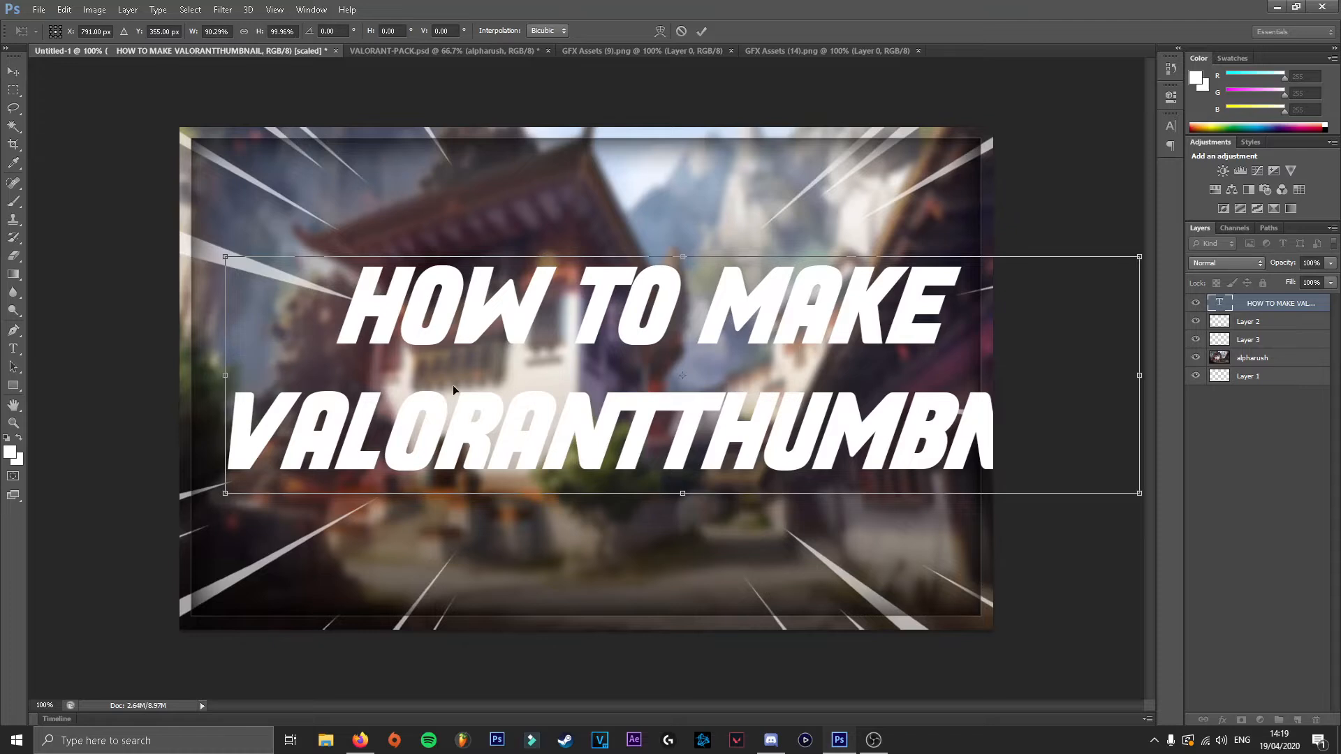
{"action": "left_click_drag", "start_coordinate": [539, 389], "coordinate": [521, 394]}
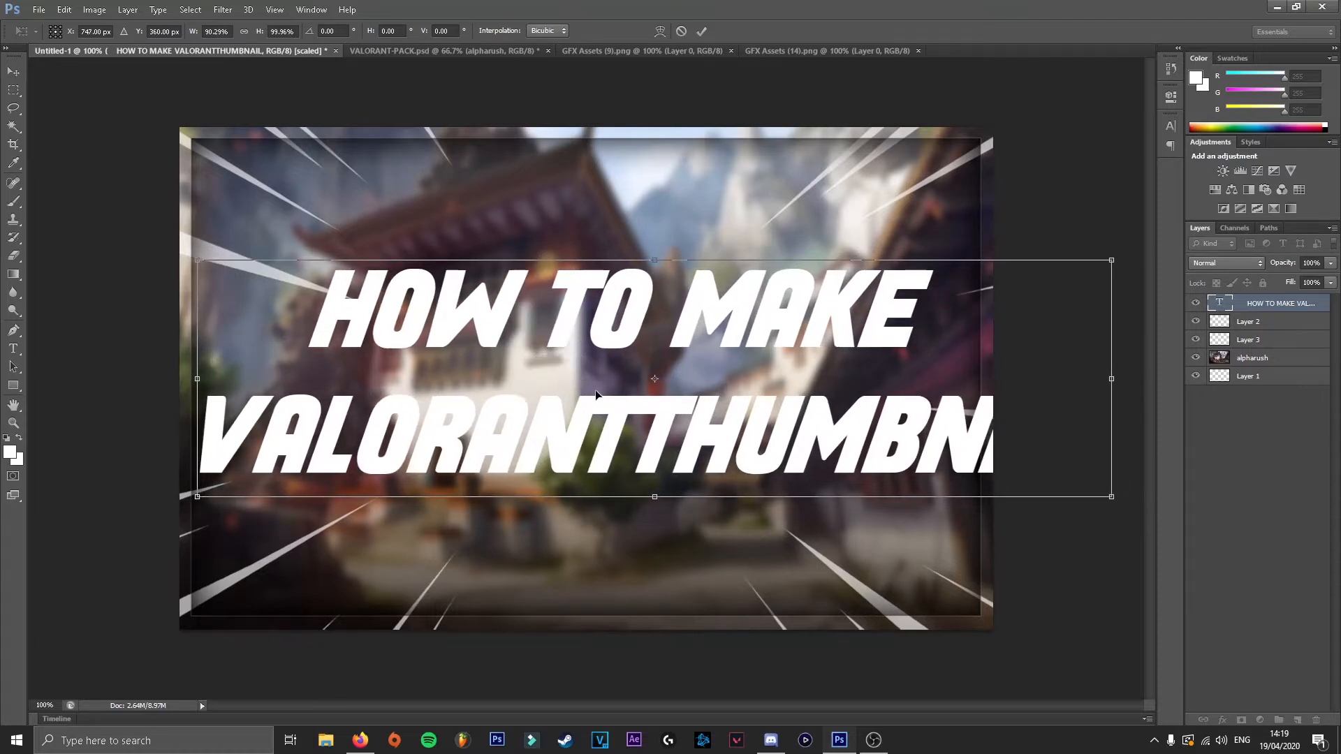
{"action": "left_click_drag", "start_coordinate": [1118, 375], "coordinate": [979, 376]}
{"action": "left_click", "coordinate": [12, 75]}
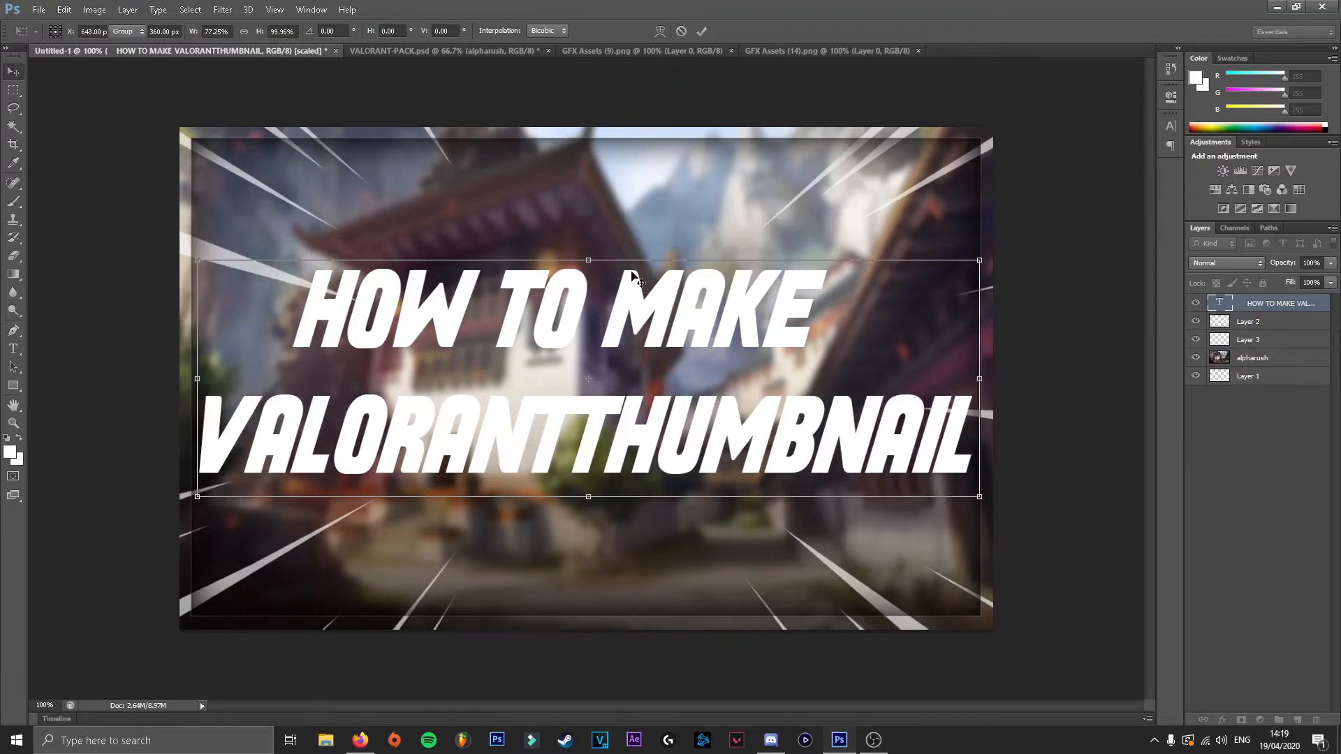
{"action": "left_click", "coordinate": [620, 272]}
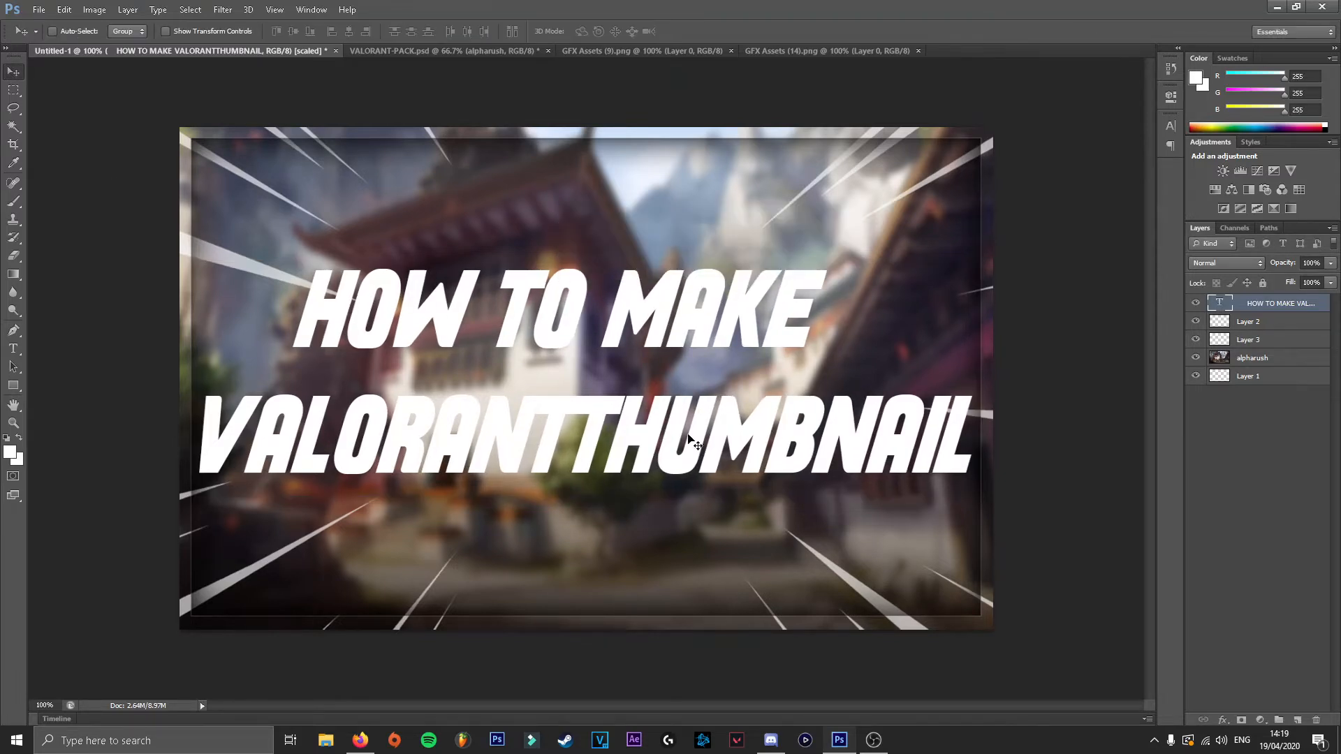
Add an 8 px white outside Stroke to the title layer, then deselect the layer.
{"action": "right_click", "coordinate": [1283, 309]}
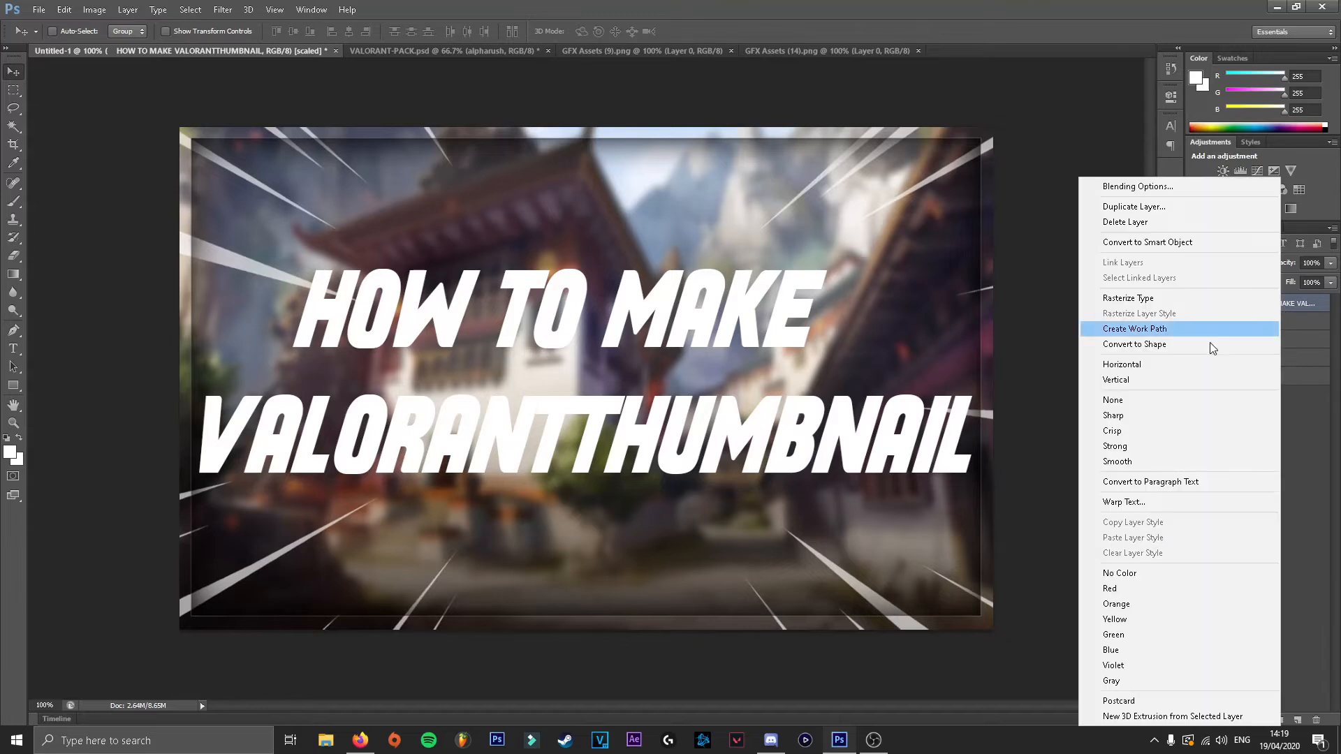
{"action": "left_click", "coordinate": [1120, 179]}
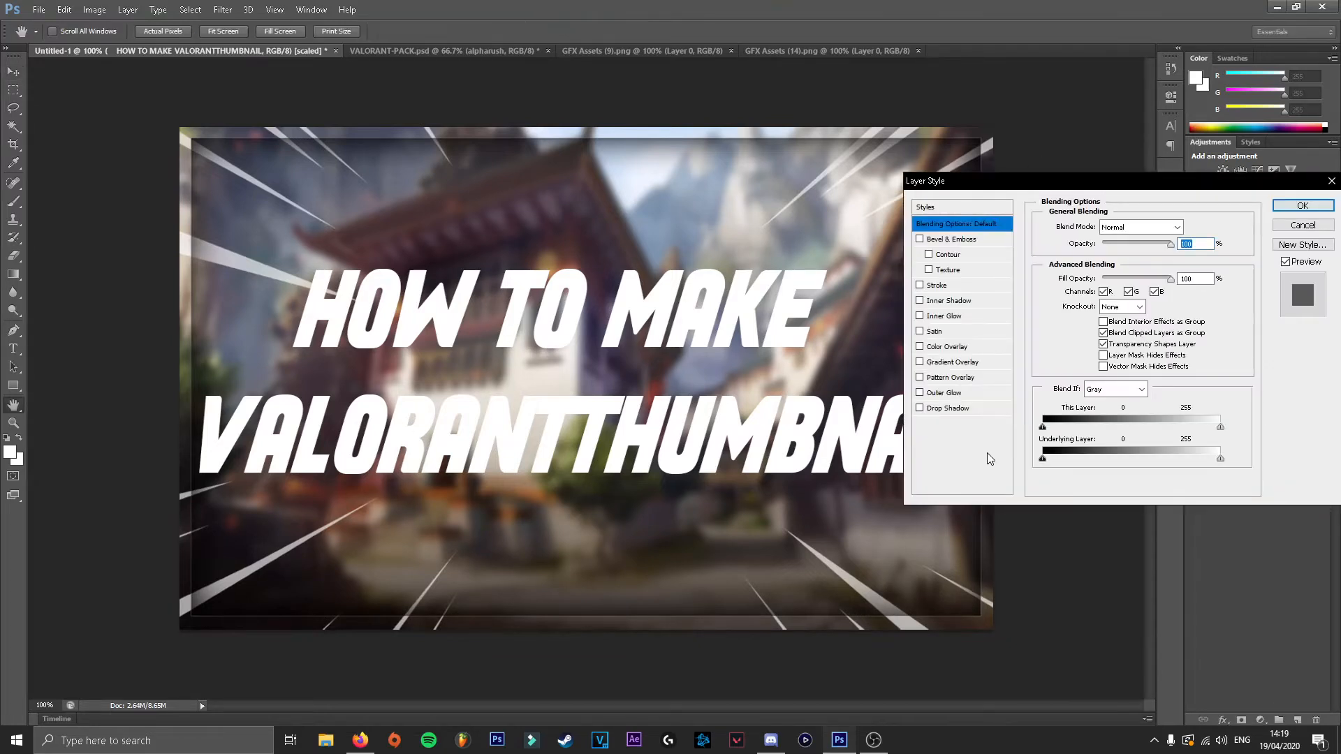
{"action": "left_click", "coordinate": [937, 285]}
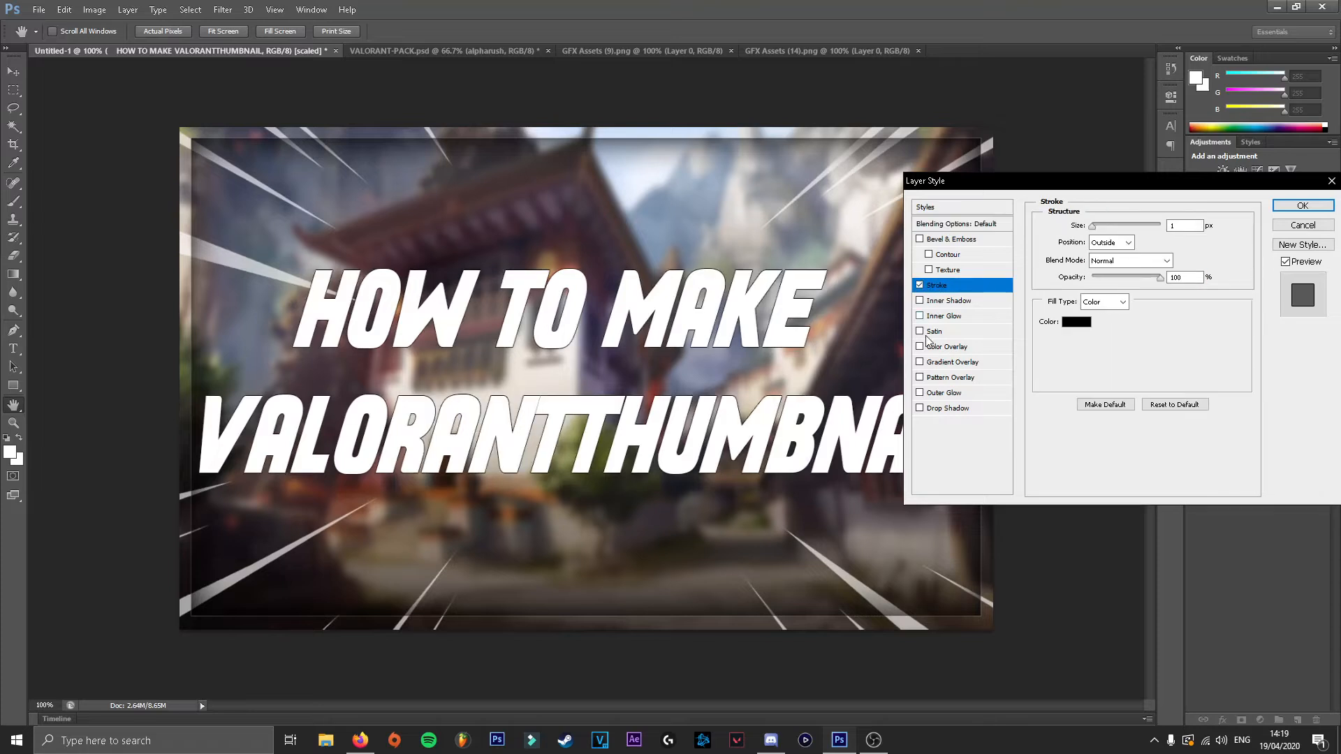
{"action": "left_click", "coordinate": [1077, 322]}
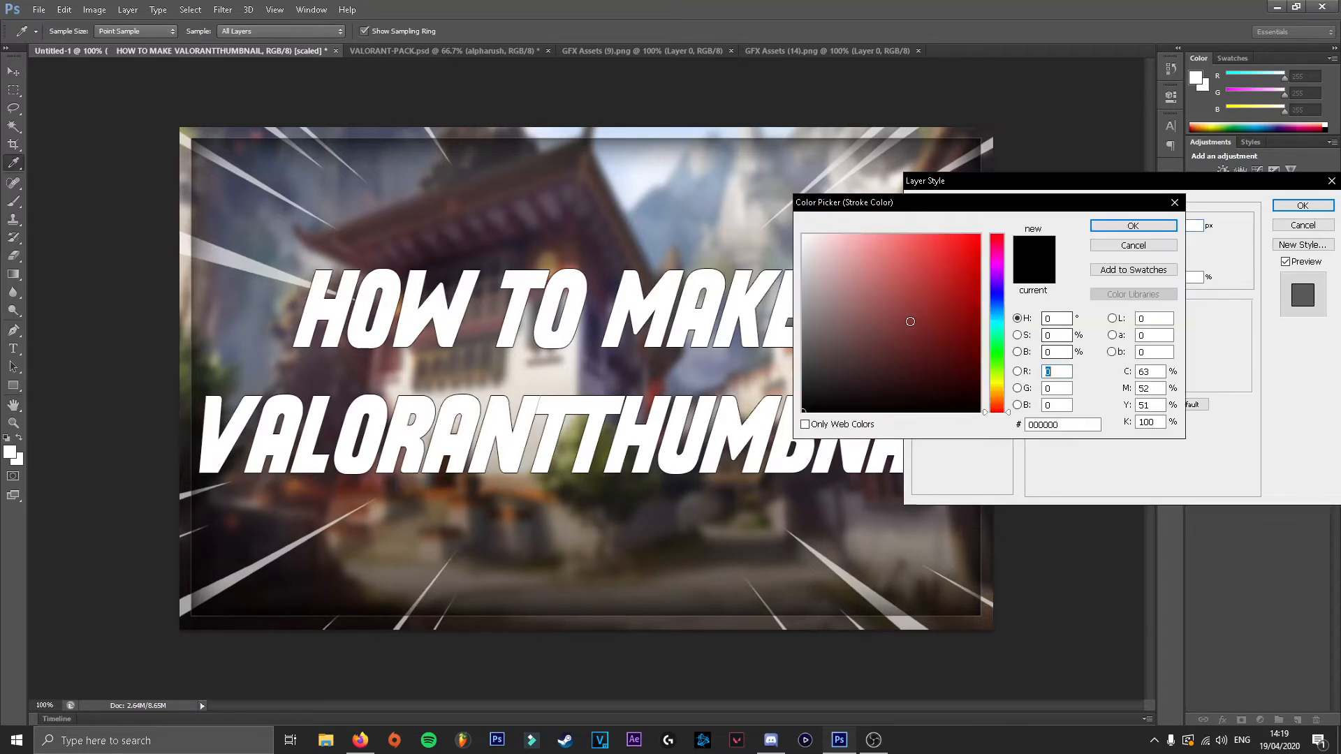
{"action": "left_click", "coordinate": [515, 132]}
{"action": "left_click", "coordinate": [1133, 225]}
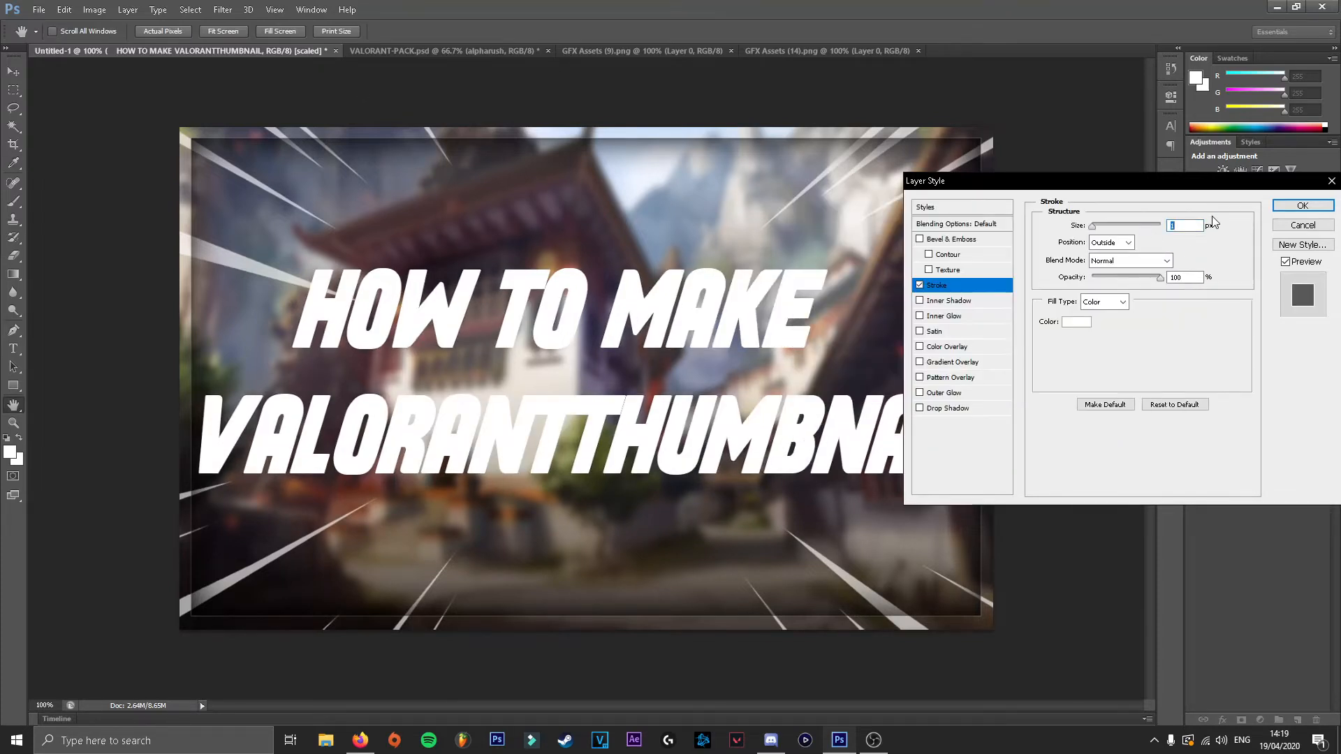
{"action": "type", "text": "8"}
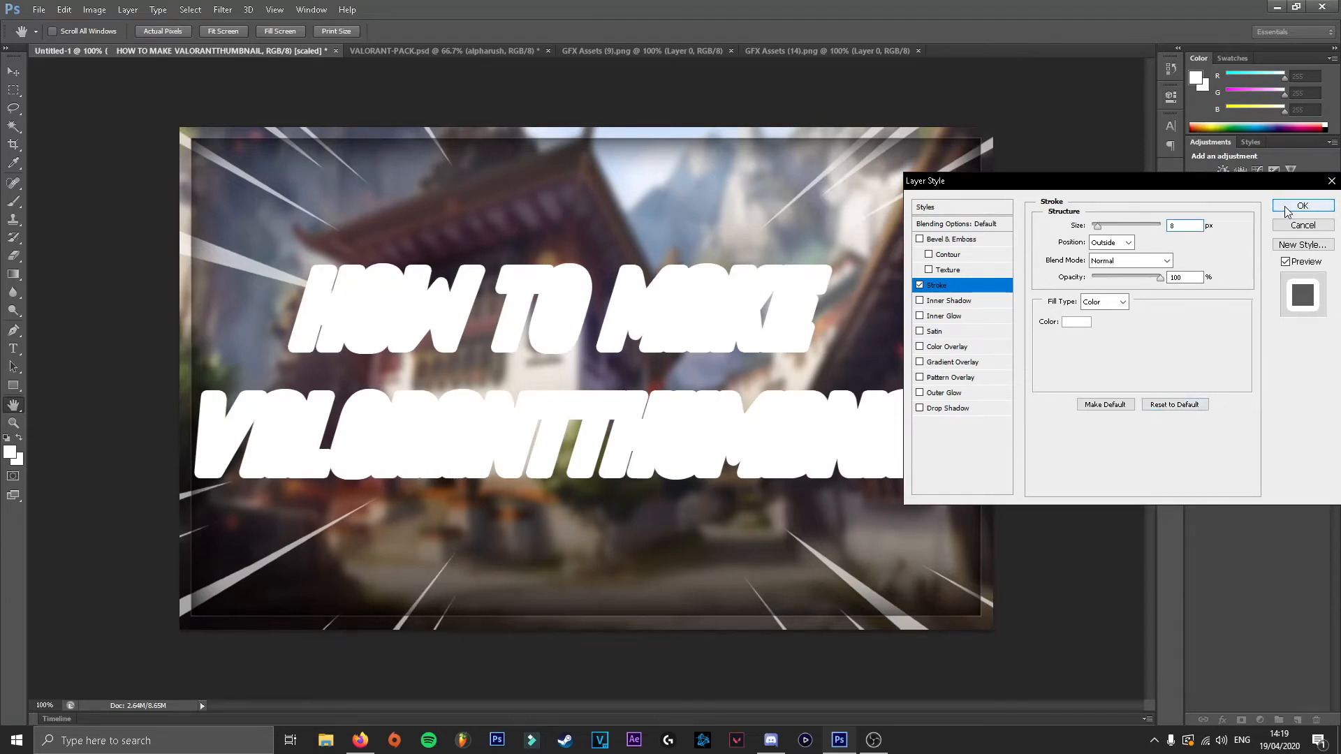
{"action": "left_click", "coordinate": [1303, 206]}
{"action": "left_click", "coordinate": [1326, 302]}
{"action": "left_click", "coordinate": [1213, 502]}
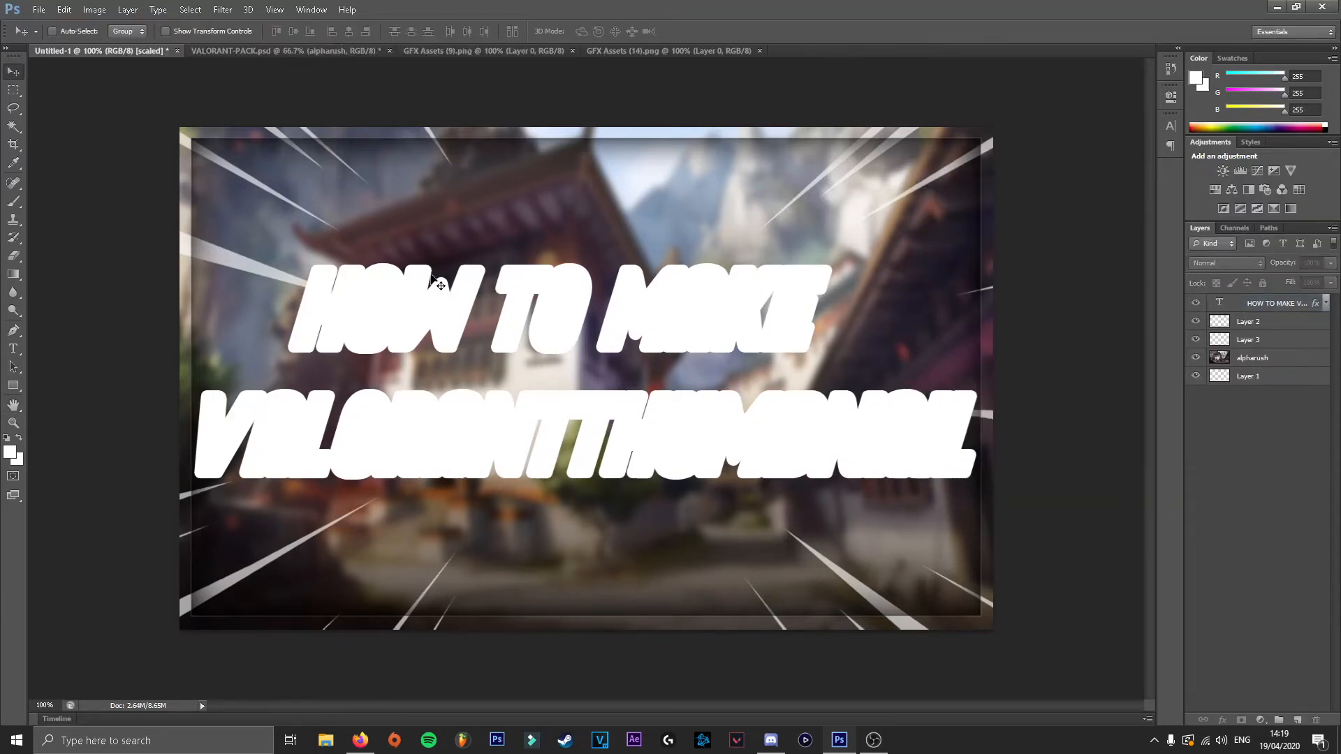
Change the text colour of the title's second line, "VALORANTTHUMBNAIL", to pure red.
{"action": "left_click", "coordinate": [1267, 307]}
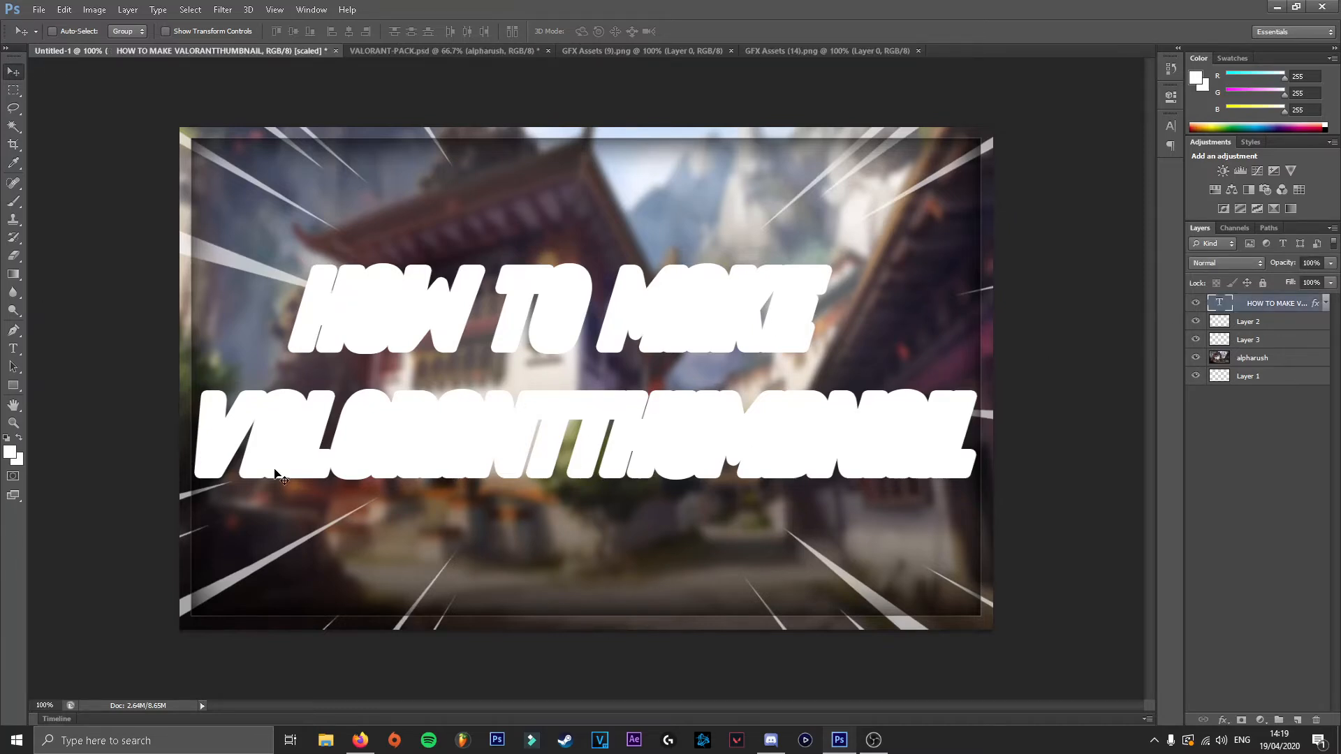
{"action": "left_click", "coordinate": [13, 349]}
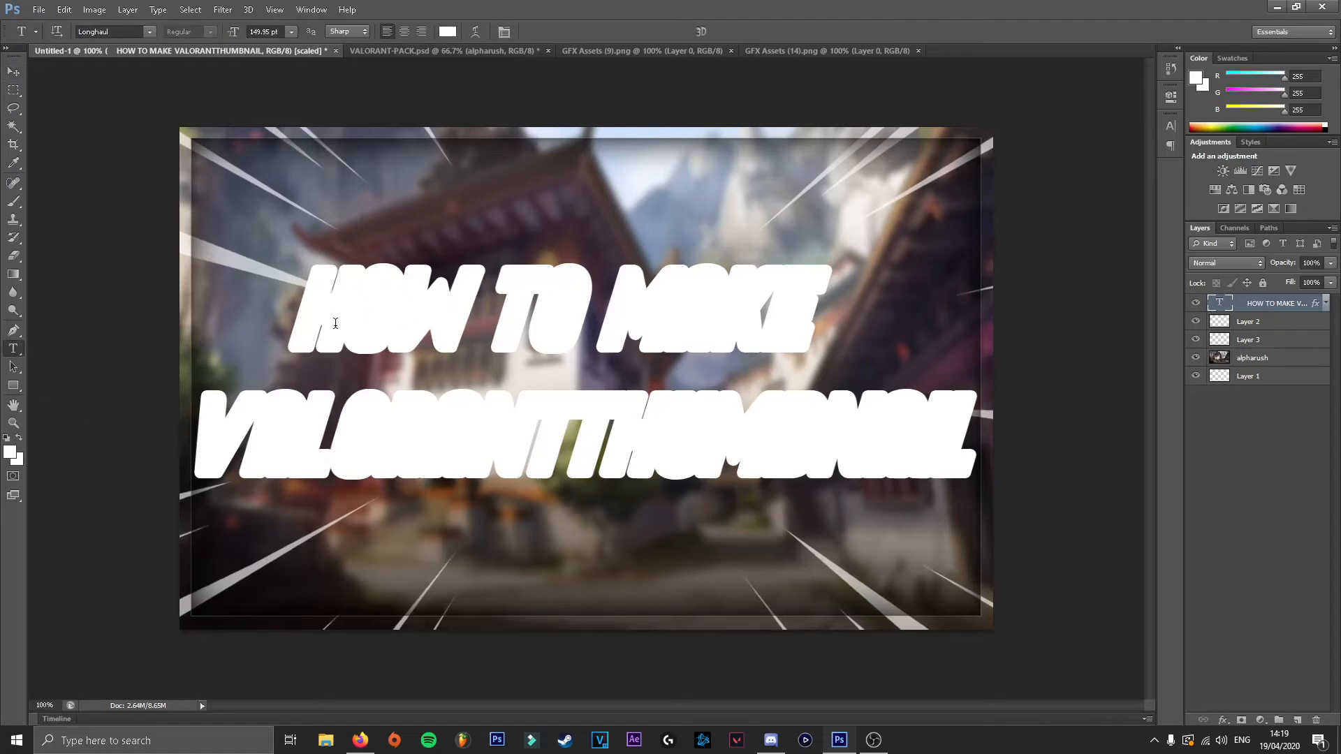
{"action": "left_click_drag", "start_coordinate": [218, 435], "coordinate": [978, 440]}
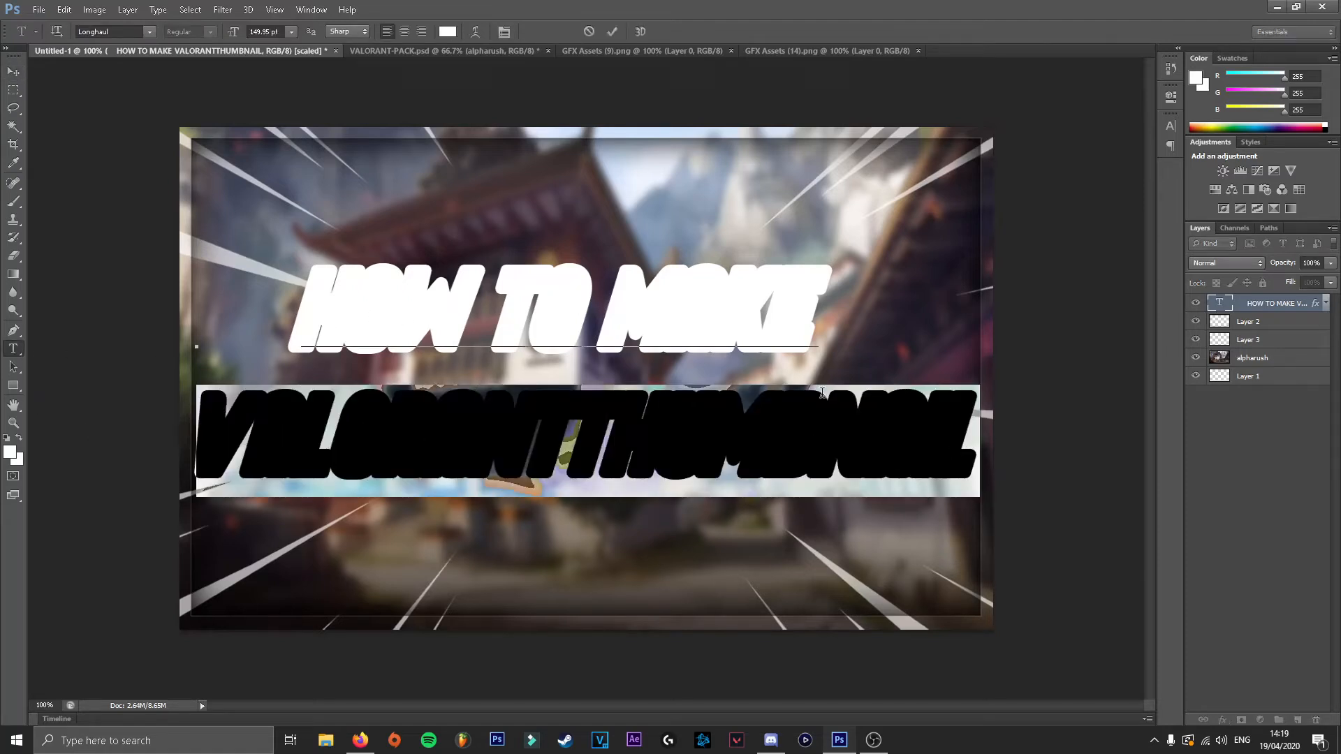
{"action": "left_click", "coordinate": [447, 32]}
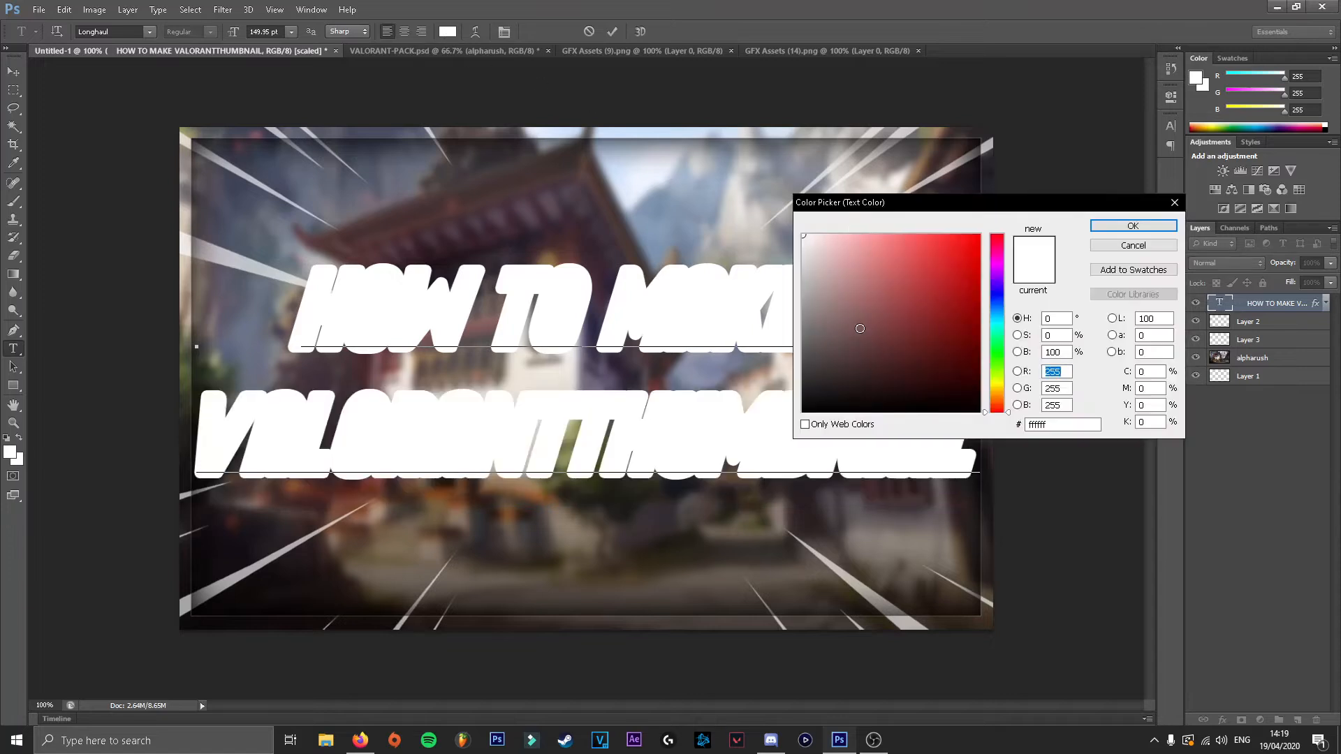
{"action": "left_click_drag", "start_coordinate": [860, 329], "coordinate": [1166, 191]}
{"action": "left_click", "coordinate": [1133, 226]}
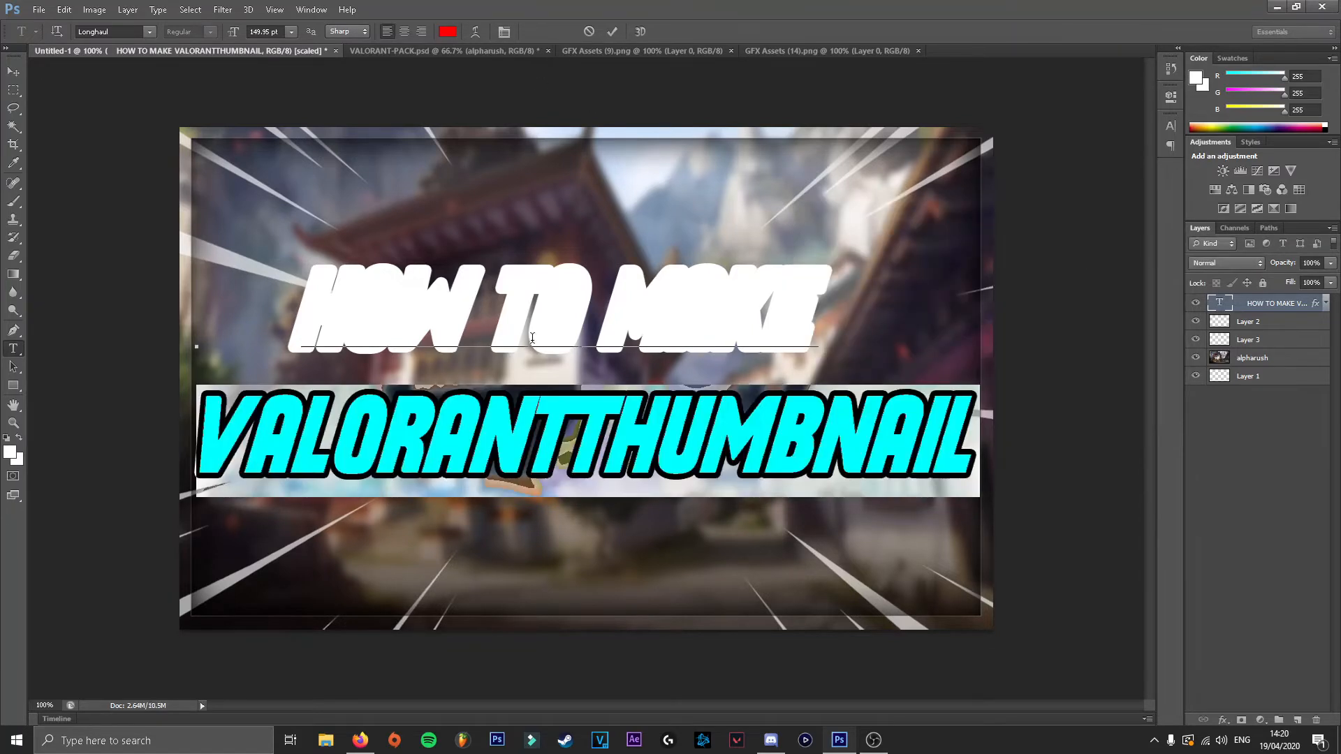
Change the text colour of the title's first line, "HOW TO MAKE", to black (000000) and commit the text.
{"action": "left_click_drag", "start_coordinate": [302, 311], "coordinate": [831, 309]}
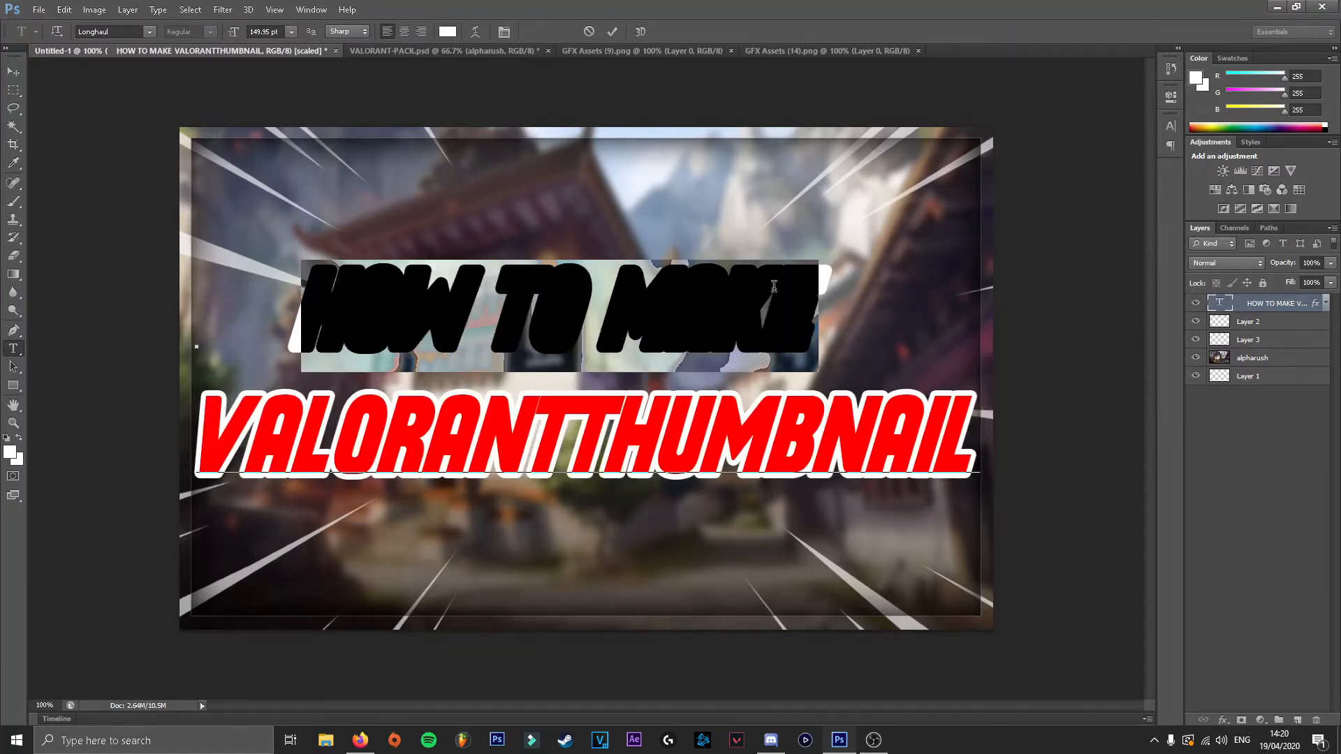
{"action": "left_click", "coordinate": [447, 32]}
{"action": "left_click_drag", "start_coordinate": [814, 401], "coordinate": [754, 512]}
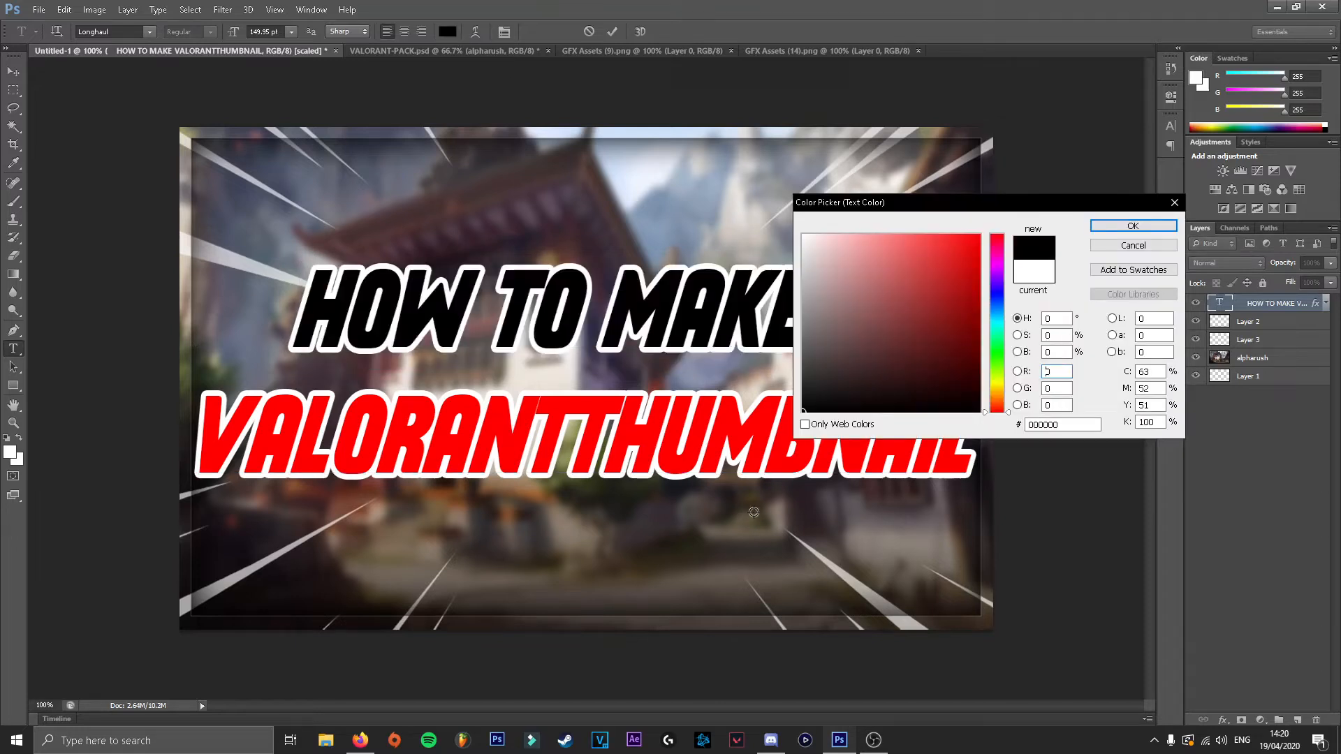
{"action": "left_click", "coordinate": [1159, 230]}
{"action": "left_click", "coordinate": [1251, 476]}
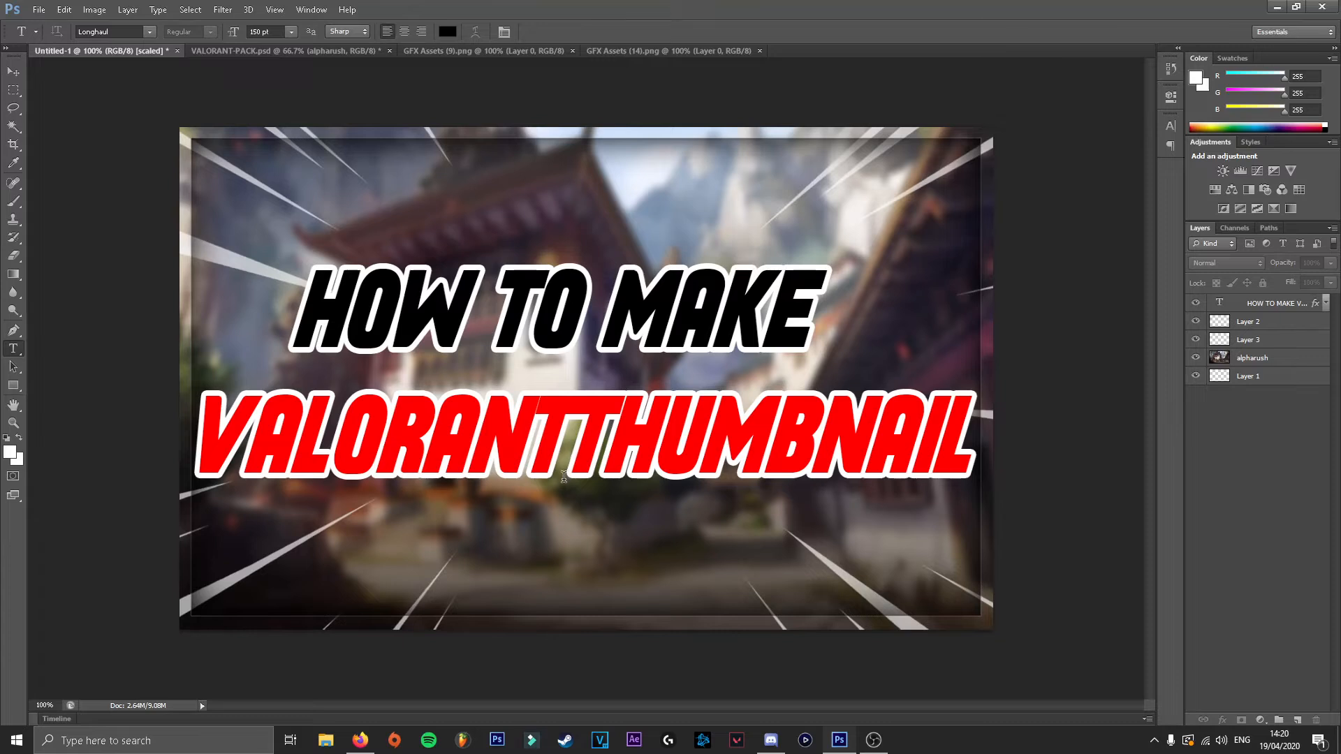
Insert a space between "VALORANT" and "THUMBNAIL" and squeeze the title's width to 96.61% to fit inside the frame.
{"action": "left_click", "coordinate": [566, 441]}
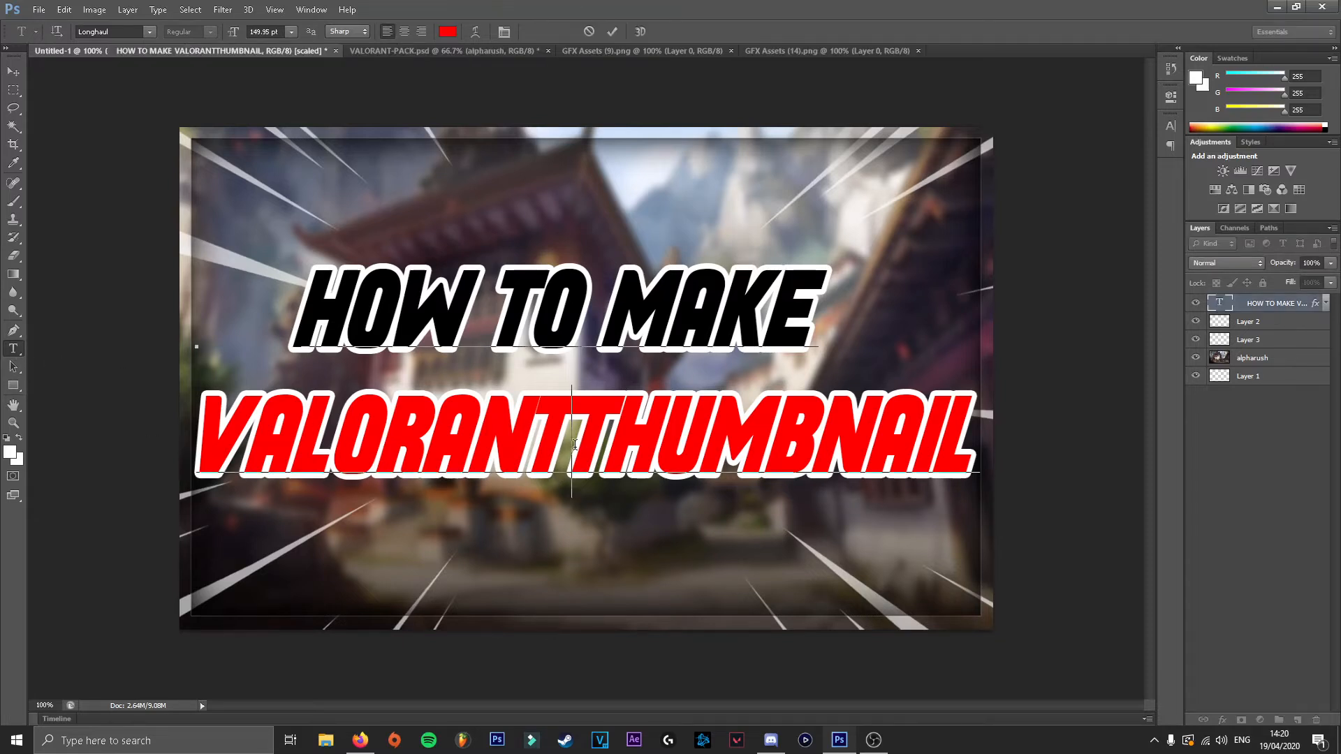
{"action": "left_click", "coordinate": [11, 74]}
{"action": "key", "text": "ctrl+t"}
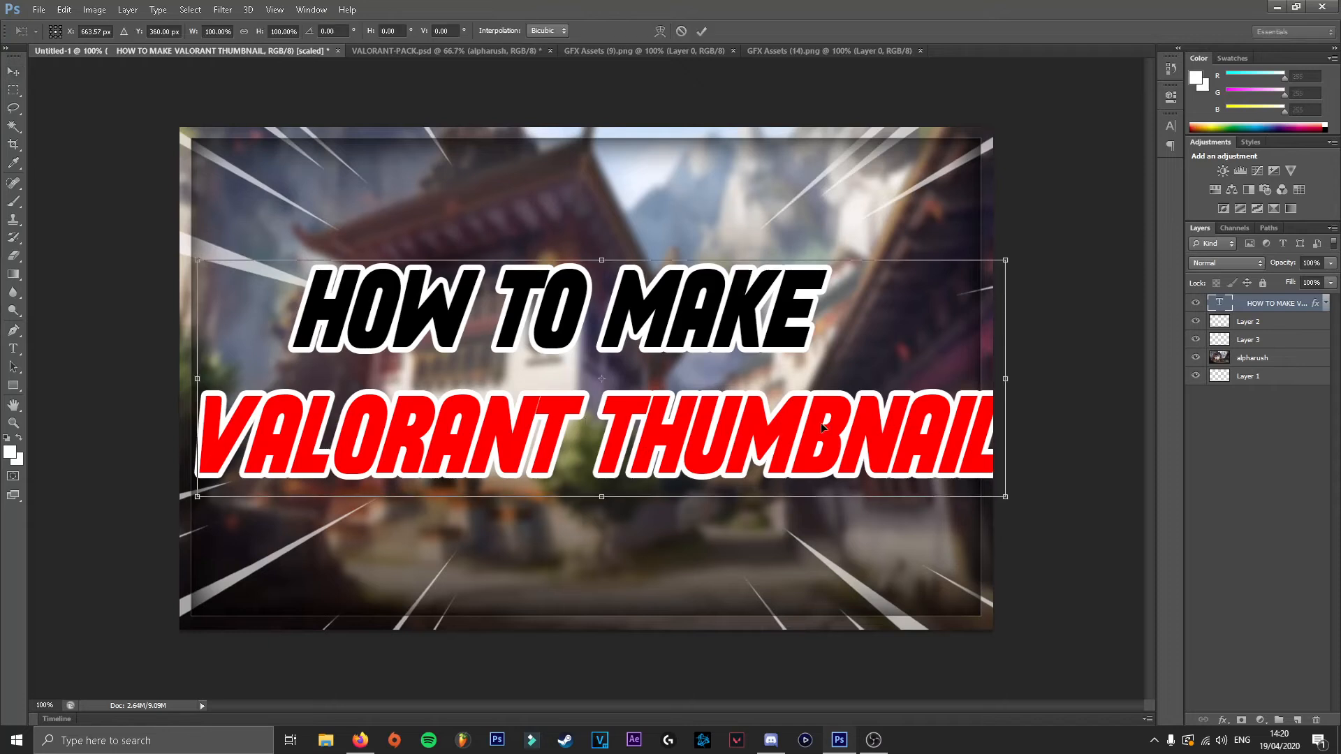
{"action": "left_click_drag", "start_coordinate": [1005, 384], "coordinate": [978, 385]}
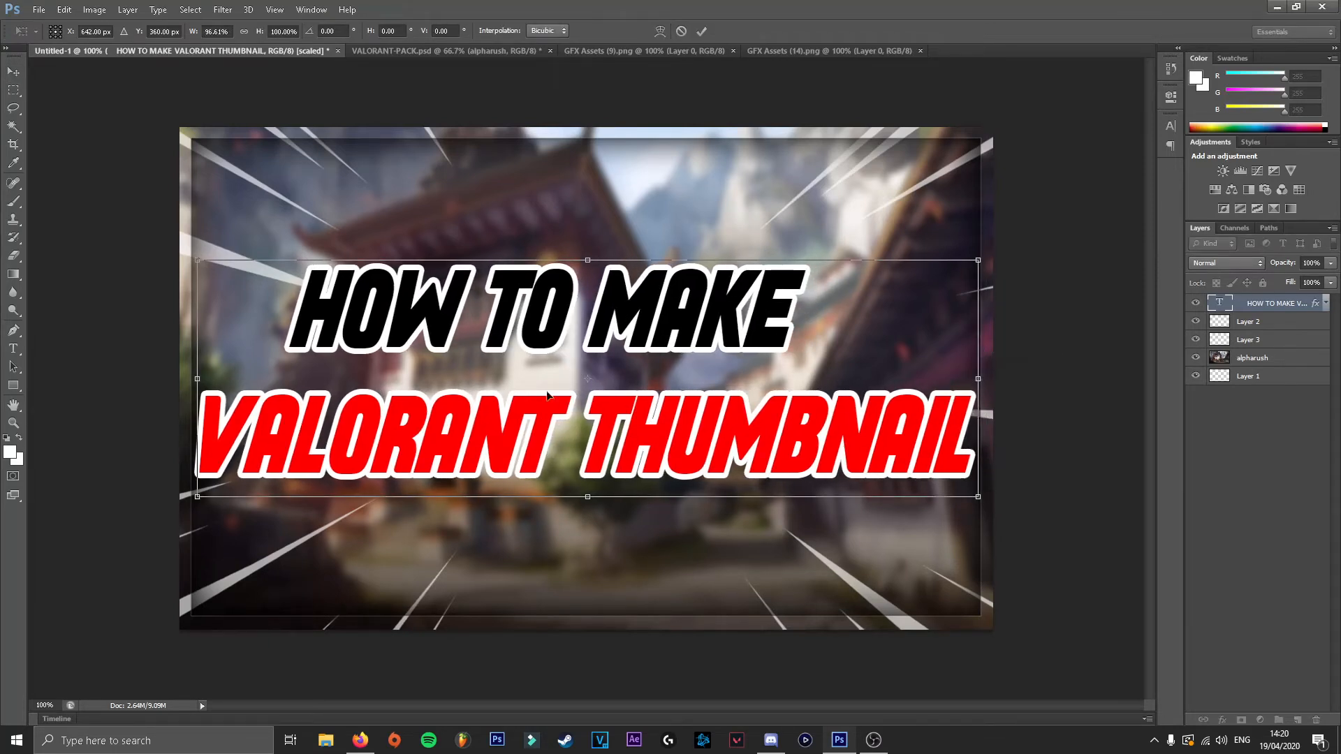
{"action": "left_click", "coordinate": [14, 72]}
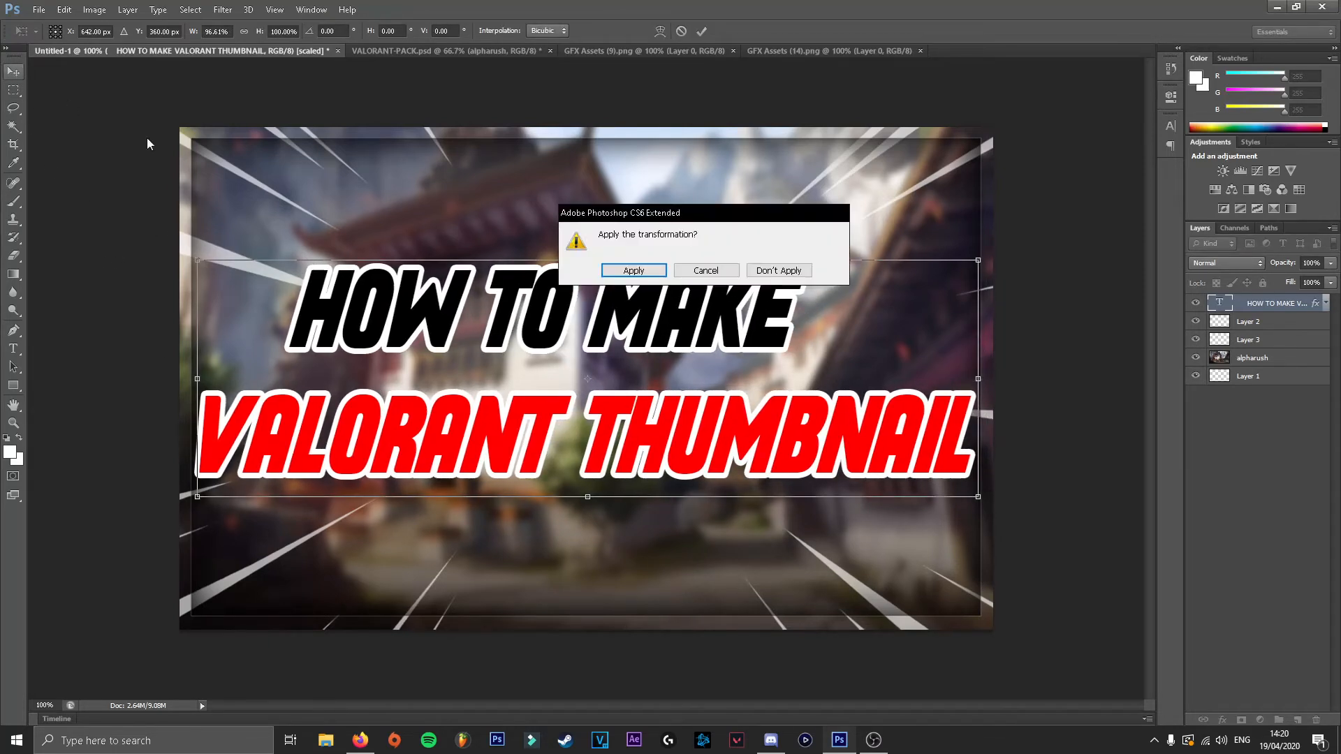
{"action": "left_click", "coordinate": [634, 271]}
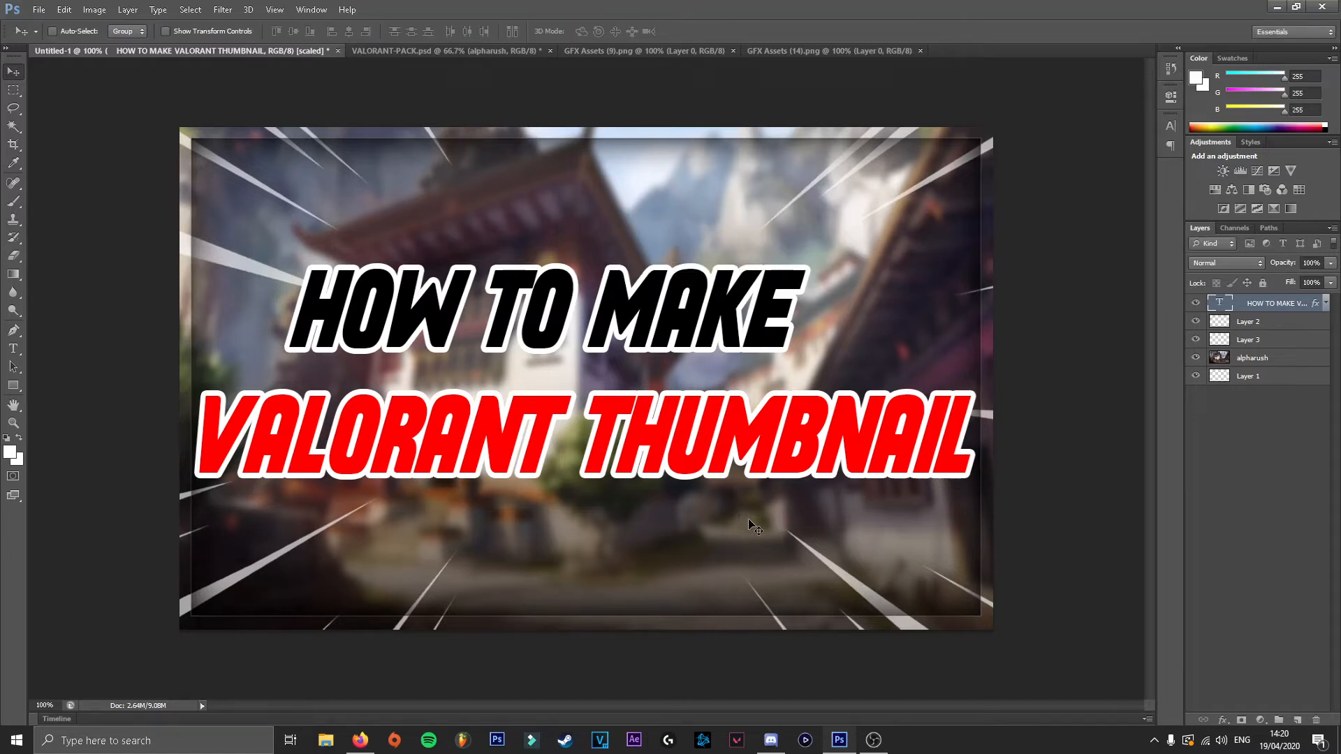
Indent "HOW TO MAKE" with extra spaces to centre it above the second line, then commit the text and deselect the layer.
{"action": "left_click", "coordinate": [13, 349]}
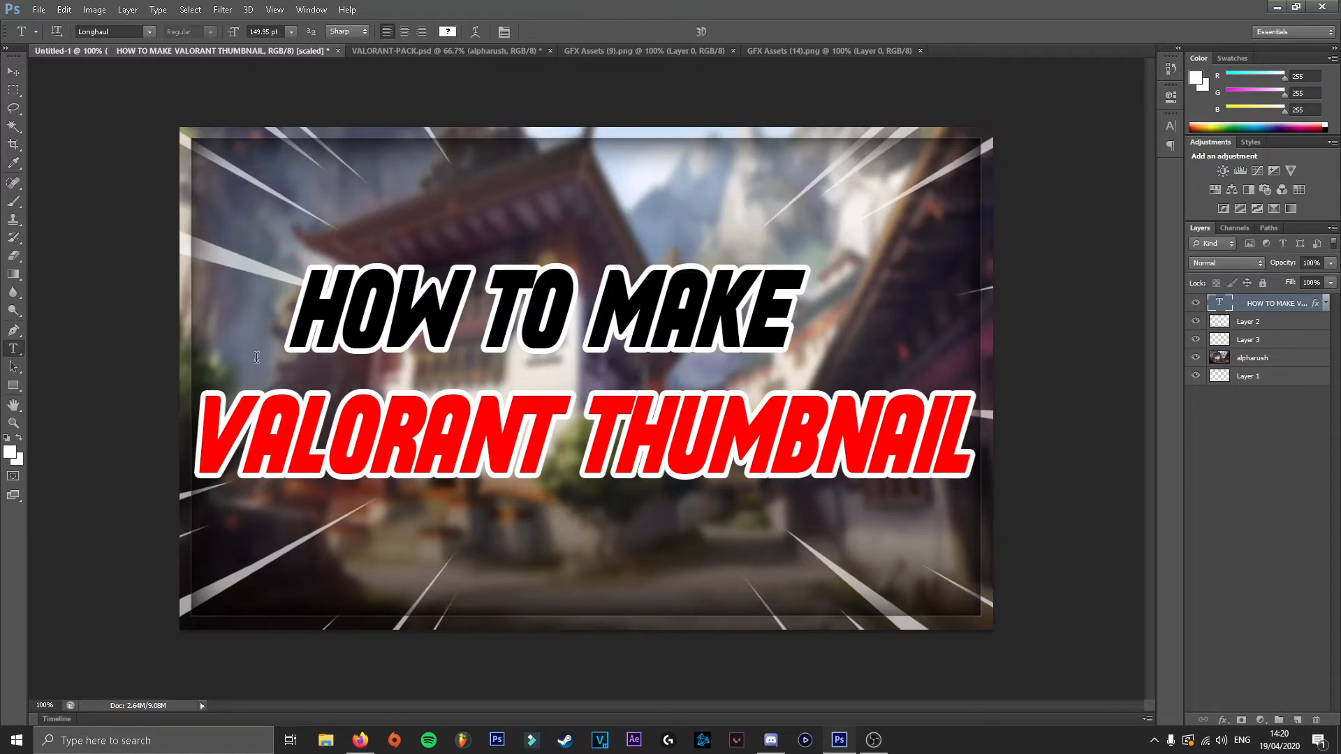
{"action": "left_click", "coordinate": [282, 327]}
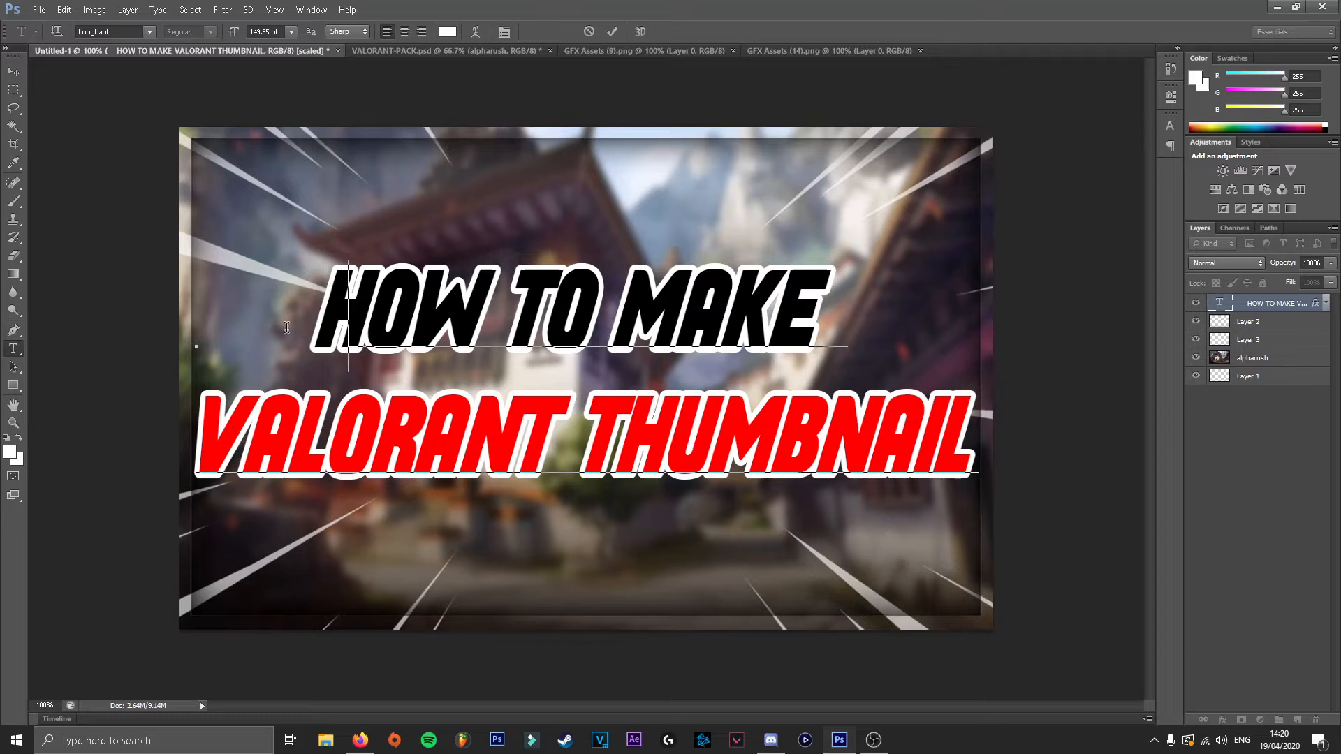
{"action": "left_click", "coordinate": [14, 72]}
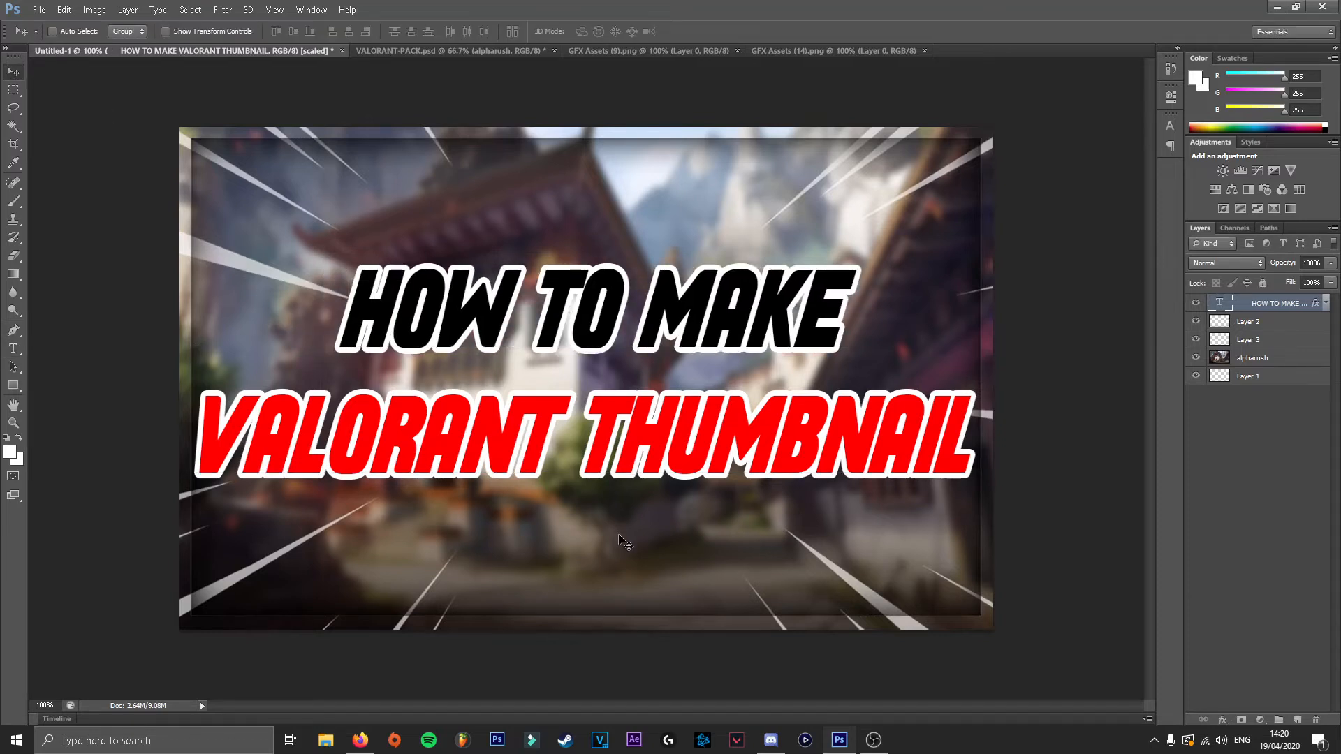
{"action": "left_click", "coordinate": [1254, 533]}
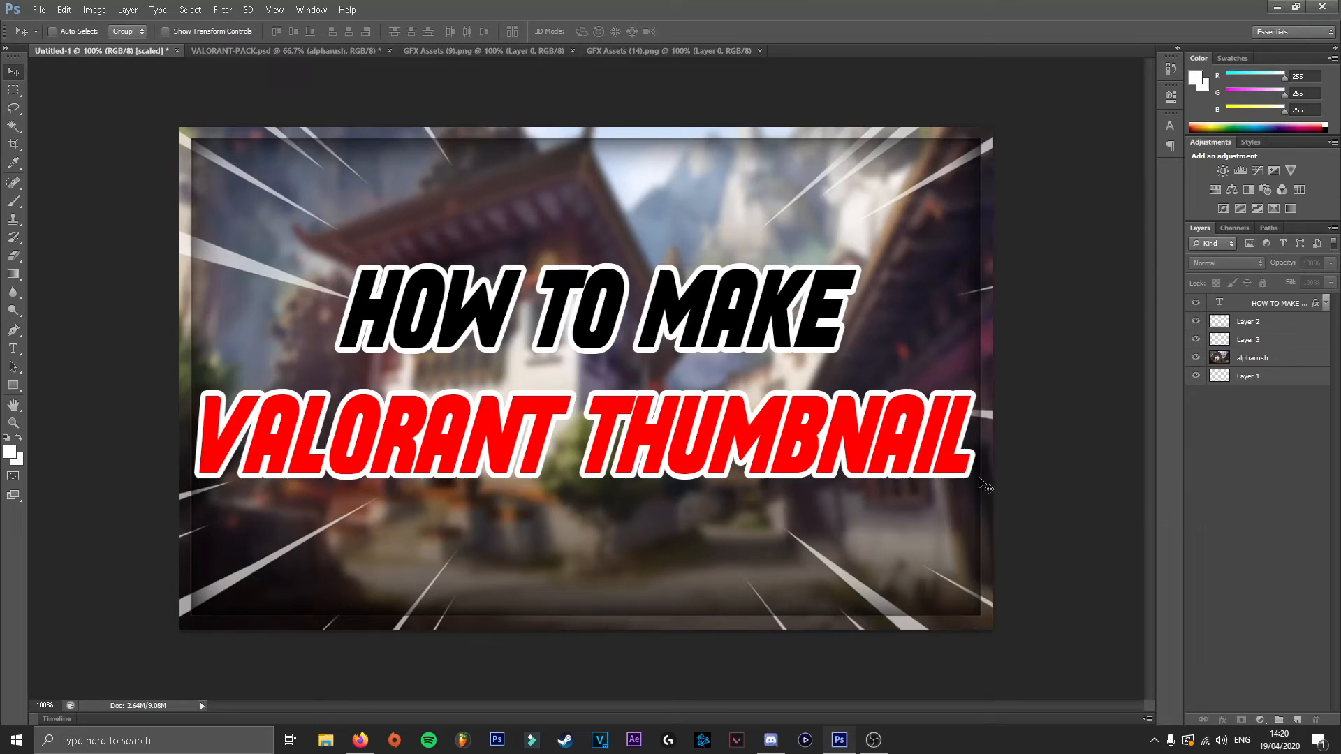
Switch to VALORANT-PACK.psd, hide the visible alpharush wallpaper layer and collapse the Wallpaper group.
{"action": "left_click", "coordinate": [265, 51]}
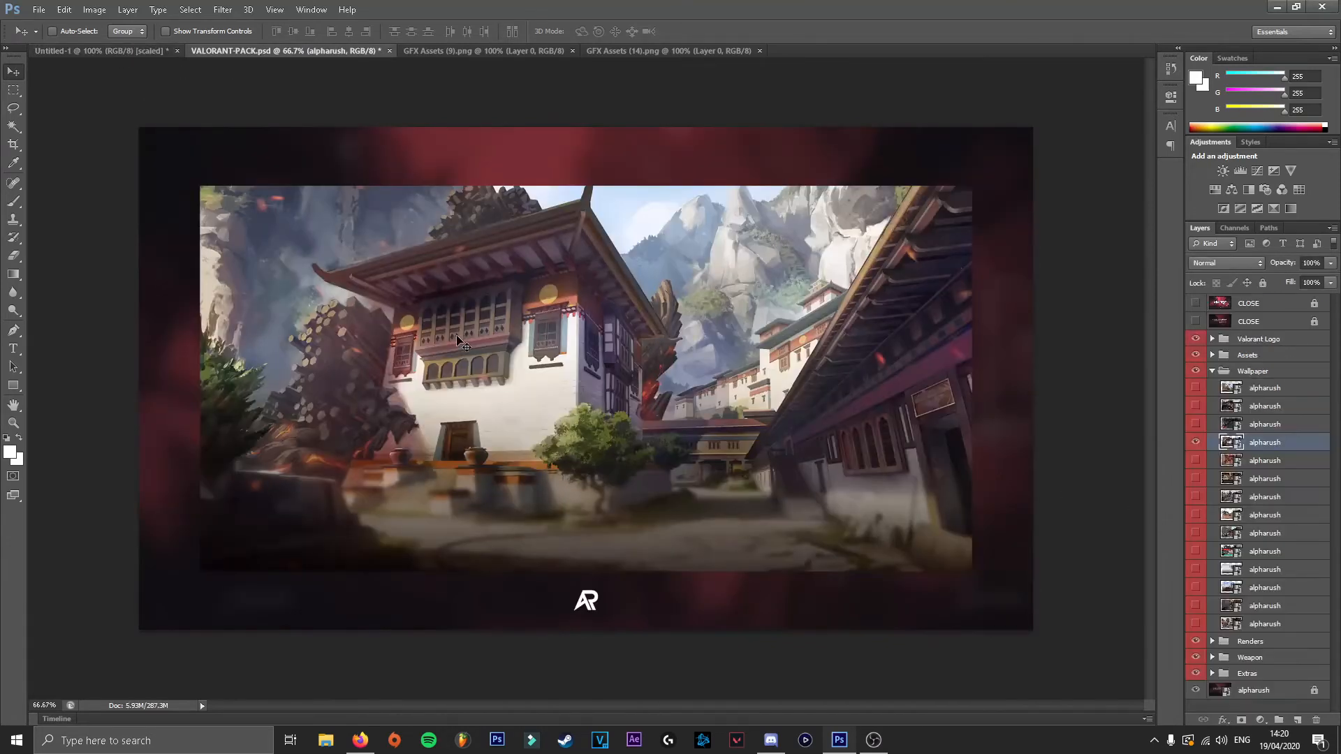
{"action": "left_click", "coordinate": [1196, 443]}
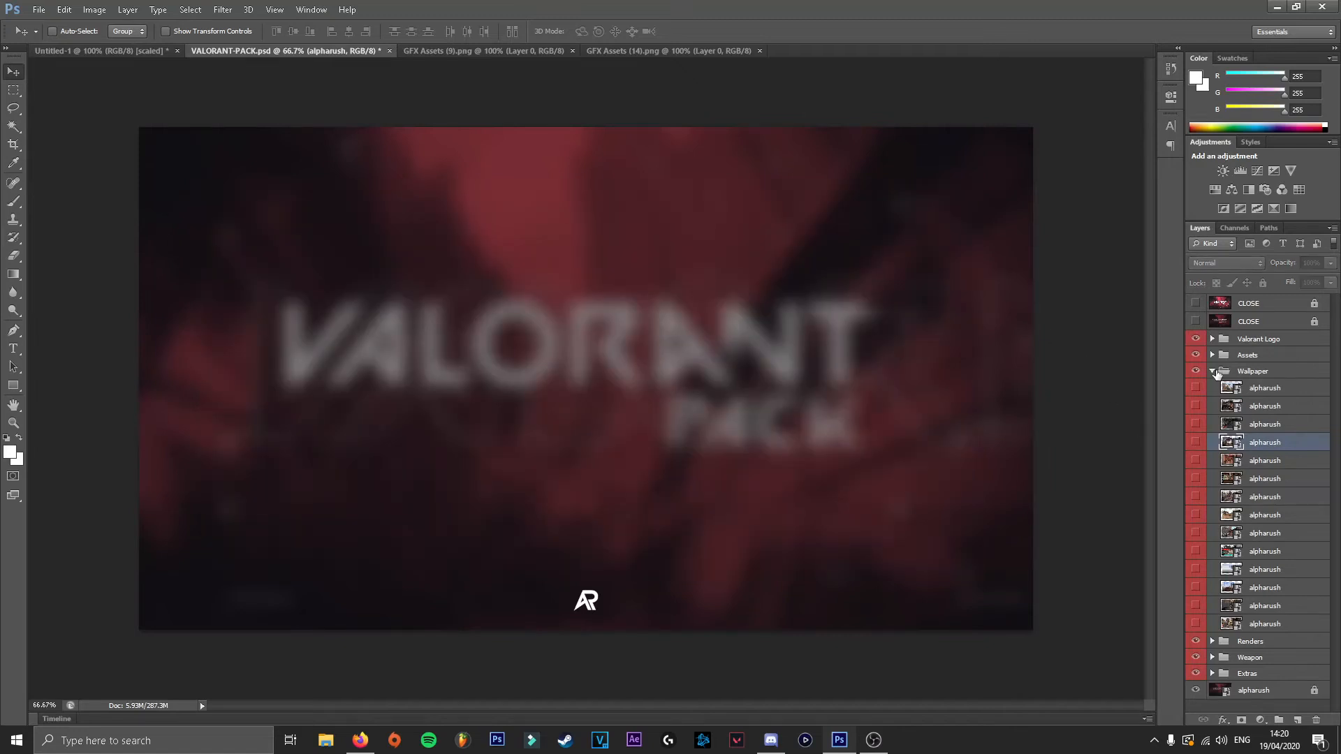
{"action": "left_click", "coordinate": [1213, 370]}
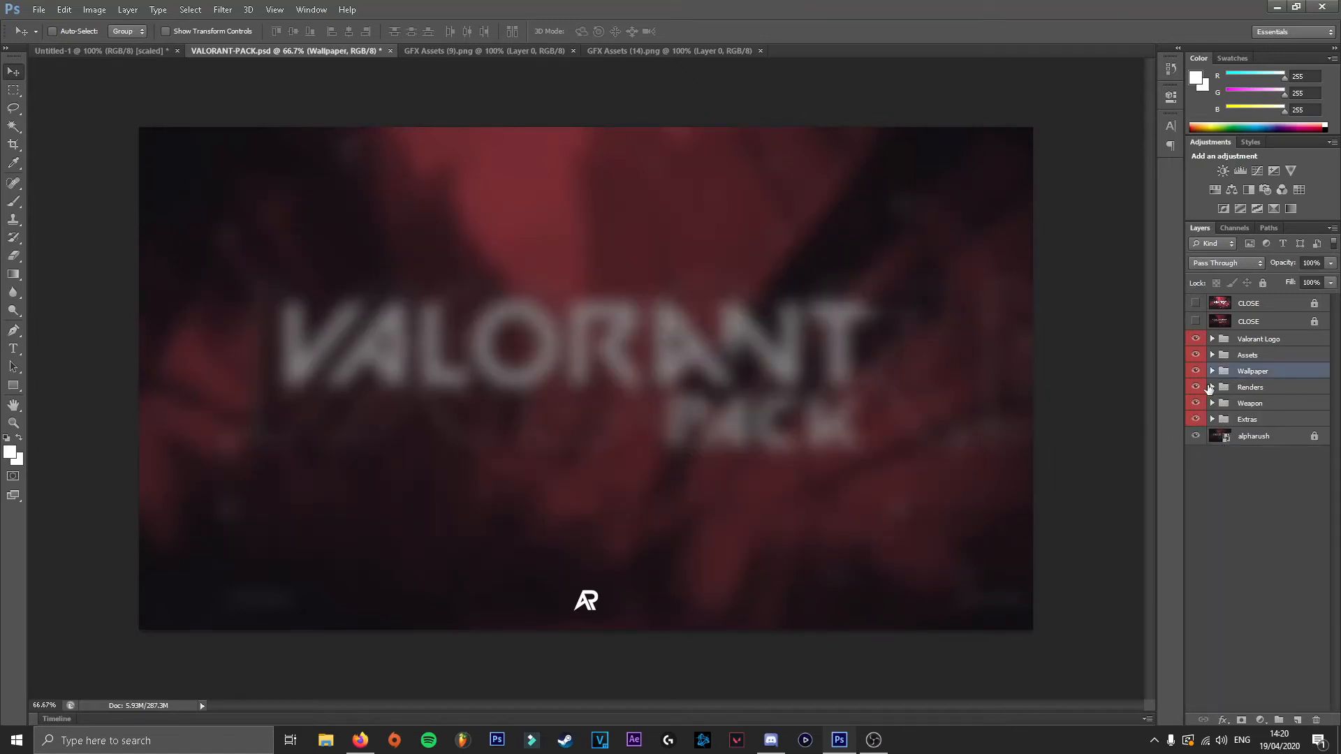
Show the white-haired character render with the floating knife in the Renders group and copy its layer into the Untitled-1 document.
{"action": "left_click", "coordinate": [1211, 388]}
{"action": "left_click", "coordinate": [1240, 388]}
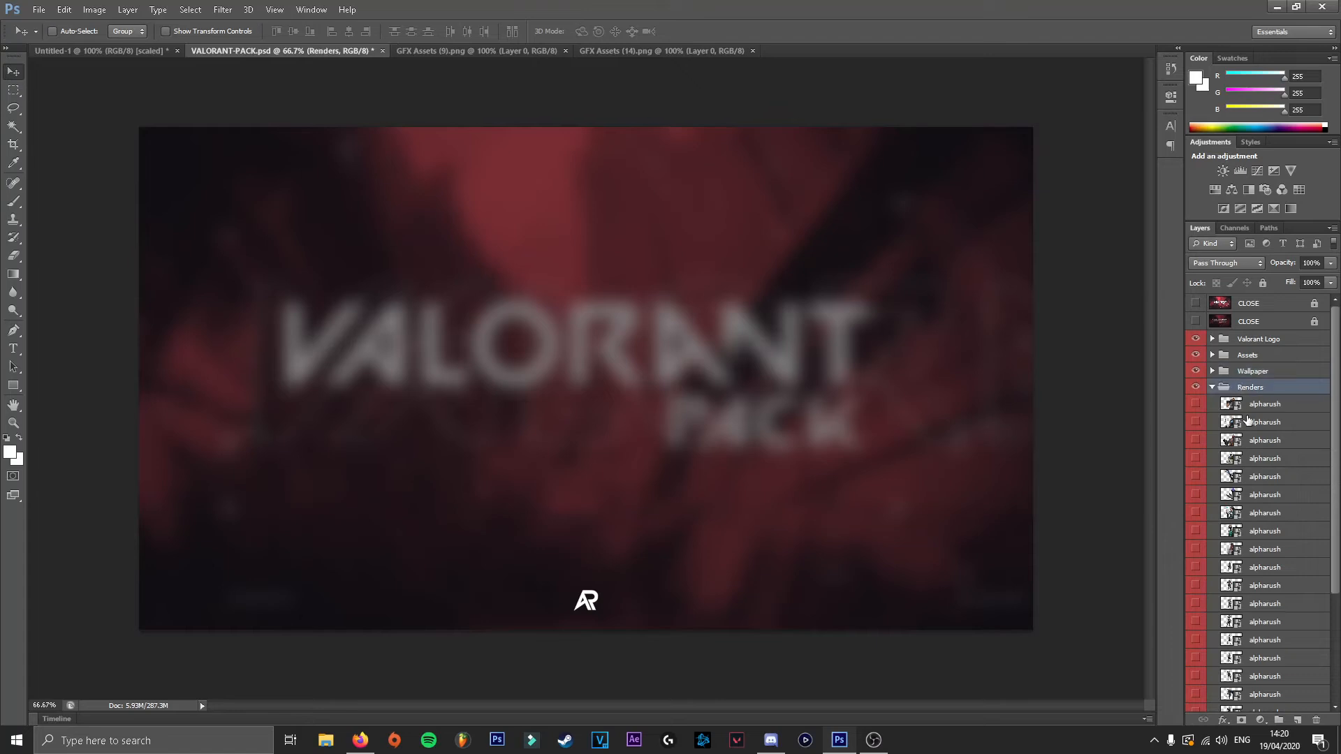
{"action": "left_click", "coordinate": [1257, 405]}
{"action": "left_click", "coordinate": [1196, 404]}
{"action": "left_click", "coordinate": [1196, 405]}
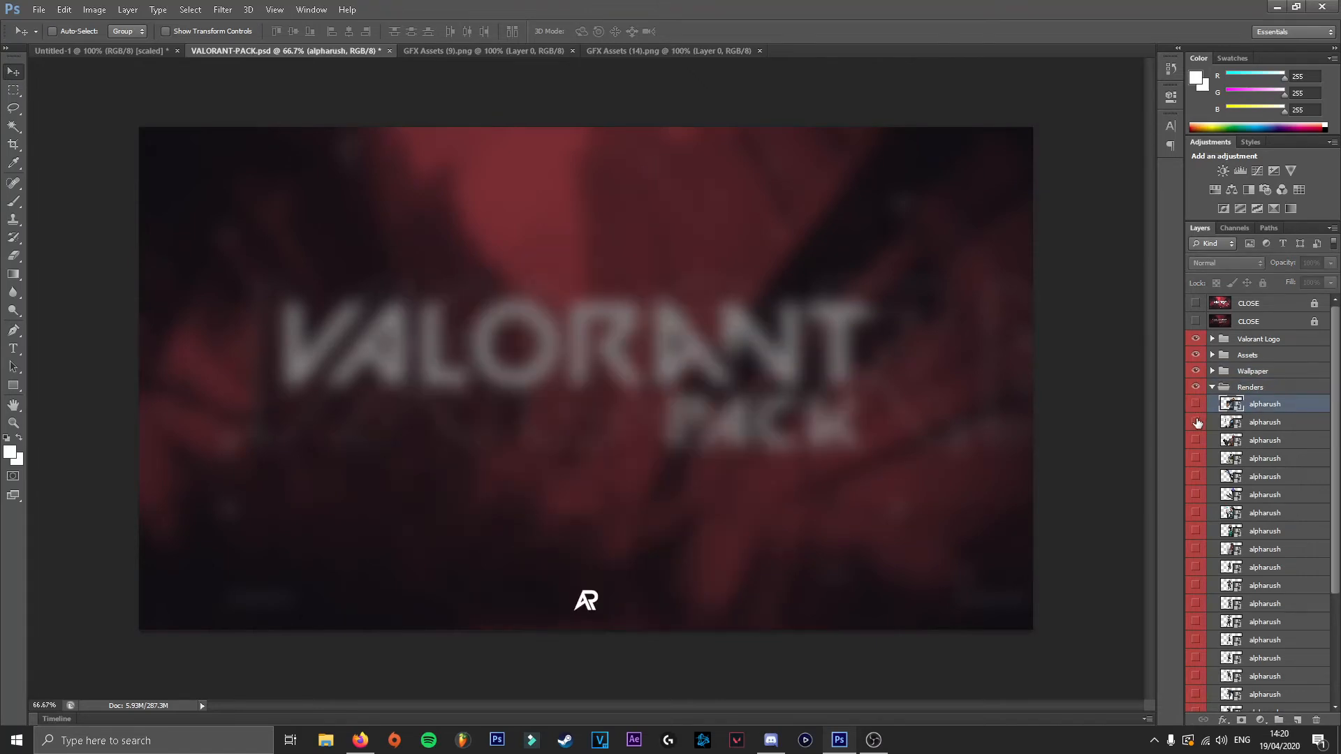
{"action": "left_click", "coordinate": [1197, 422]}
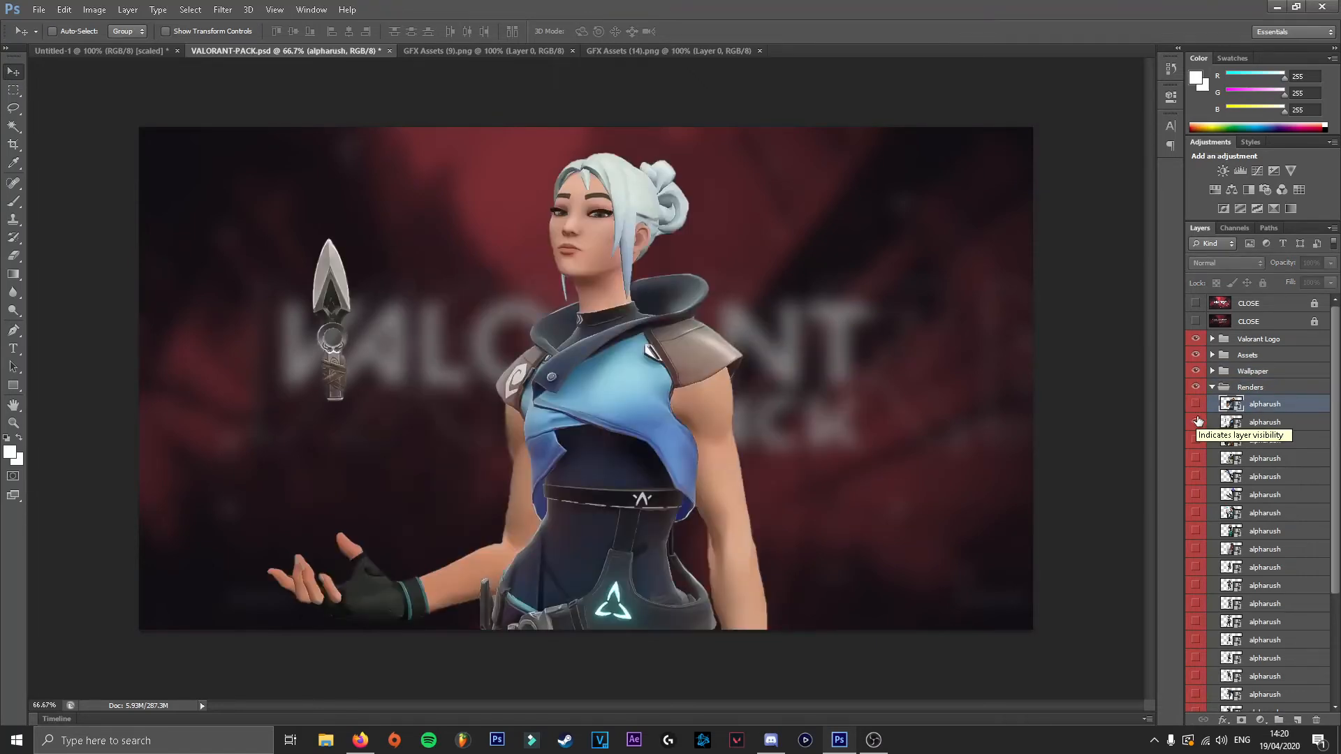
{"action": "left_click", "coordinate": [1261, 423]}
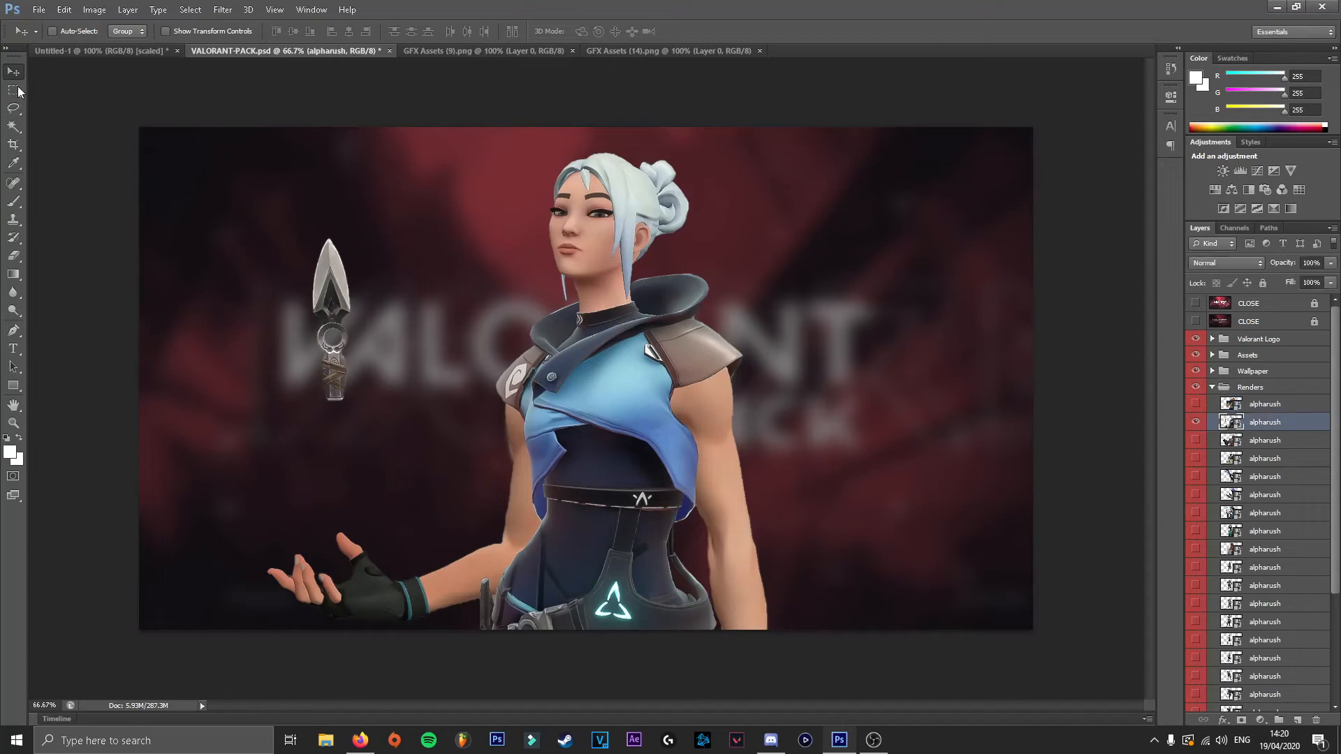
{"action": "left_click_drag", "start_coordinate": [585, 391], "coordinate": [585, 474]}
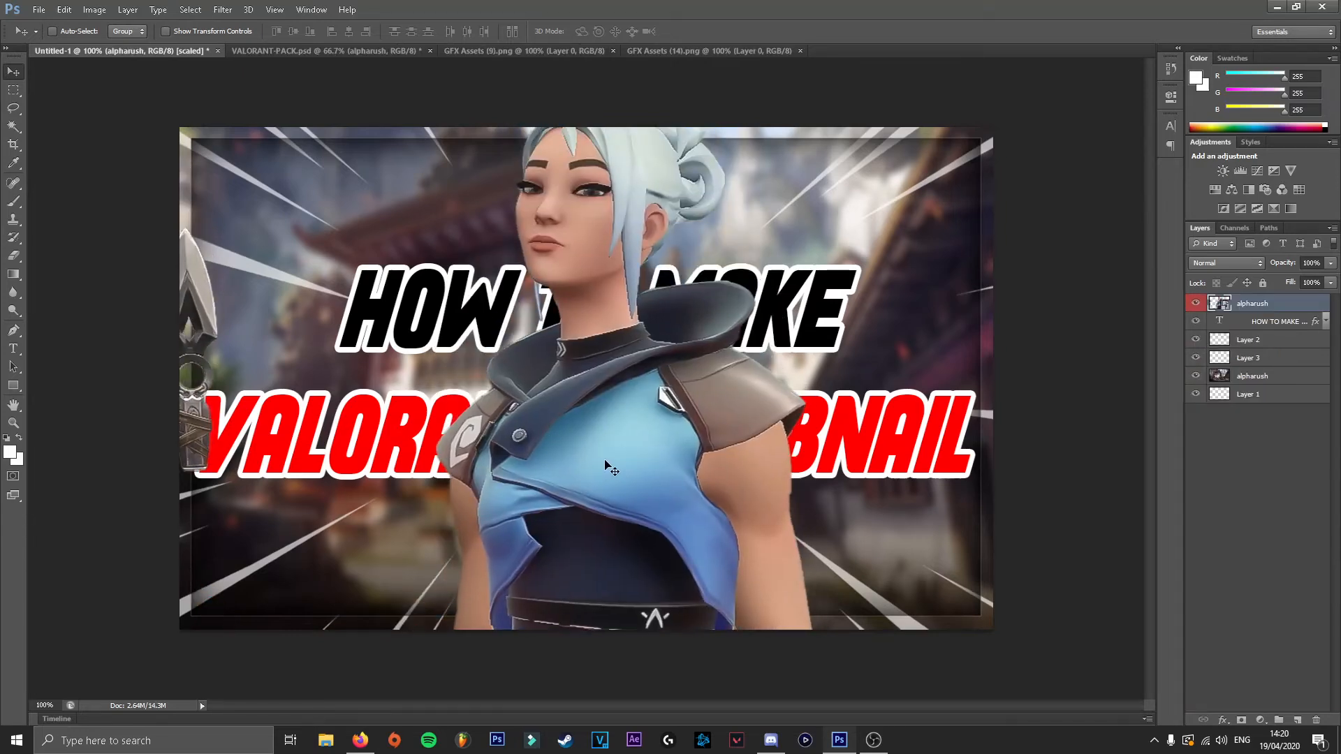
Scale the character render to 204.15% width and 230.12% height, place it along the canvas's right edge, and apply the transformation.
{"action": "key", "text": "ctrl+t"}
{"action": "left_click_drag", "start_coordinate": [1118, 73], "coordinate": [333, 558]}
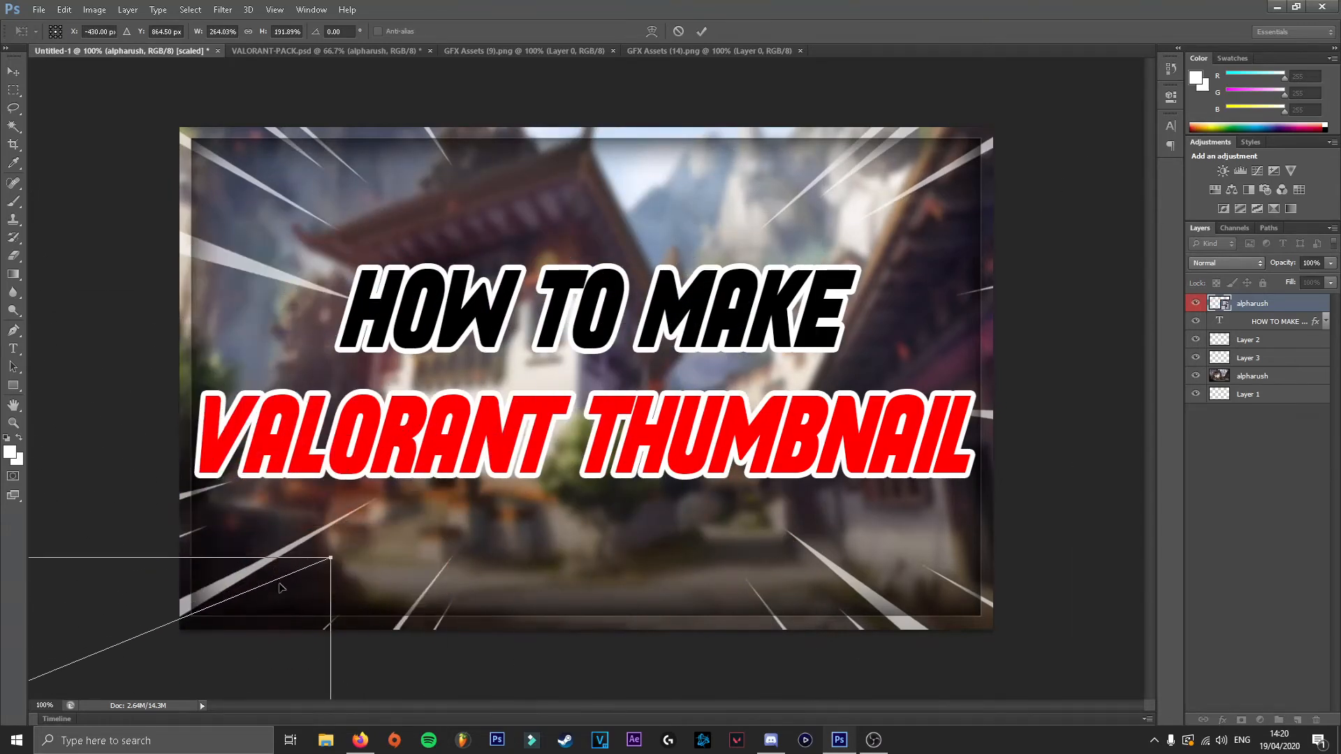
{"action": "left_click_drag", "start_coordinate": [251, 605], "coordinate": [901, 330]}
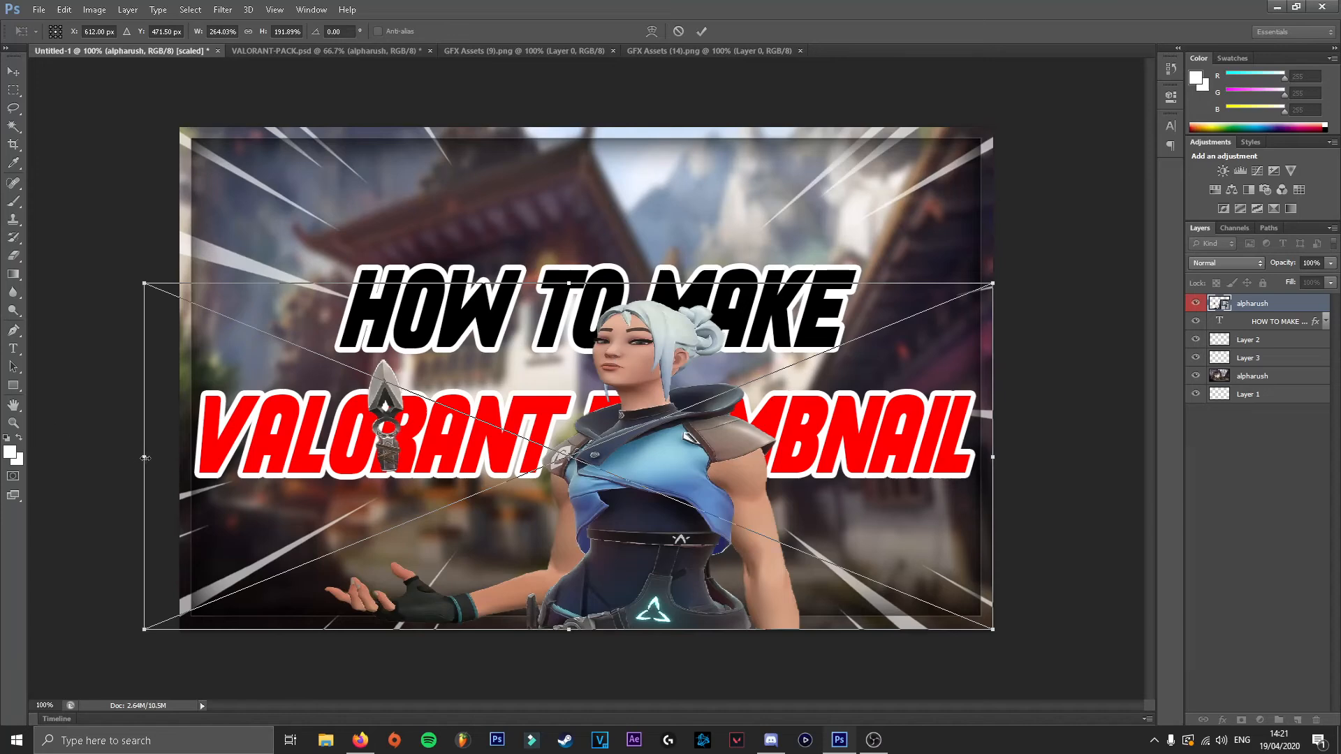
{"action": "left_click_drag", "start_coordinate": [144, 457], "coordinate": [438, 458]}
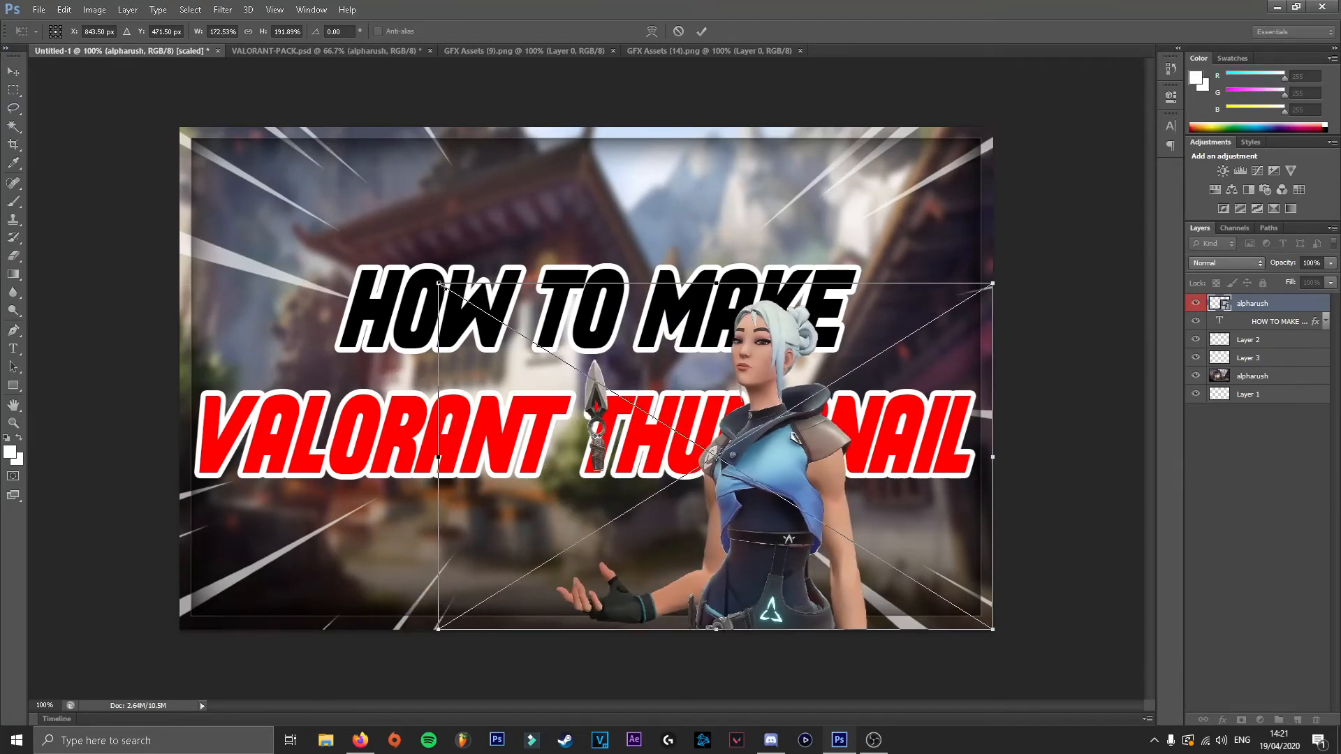
{"action": "left_click_drag", "start_coordinate": [439, 284], "coordinate": [334, 216]}
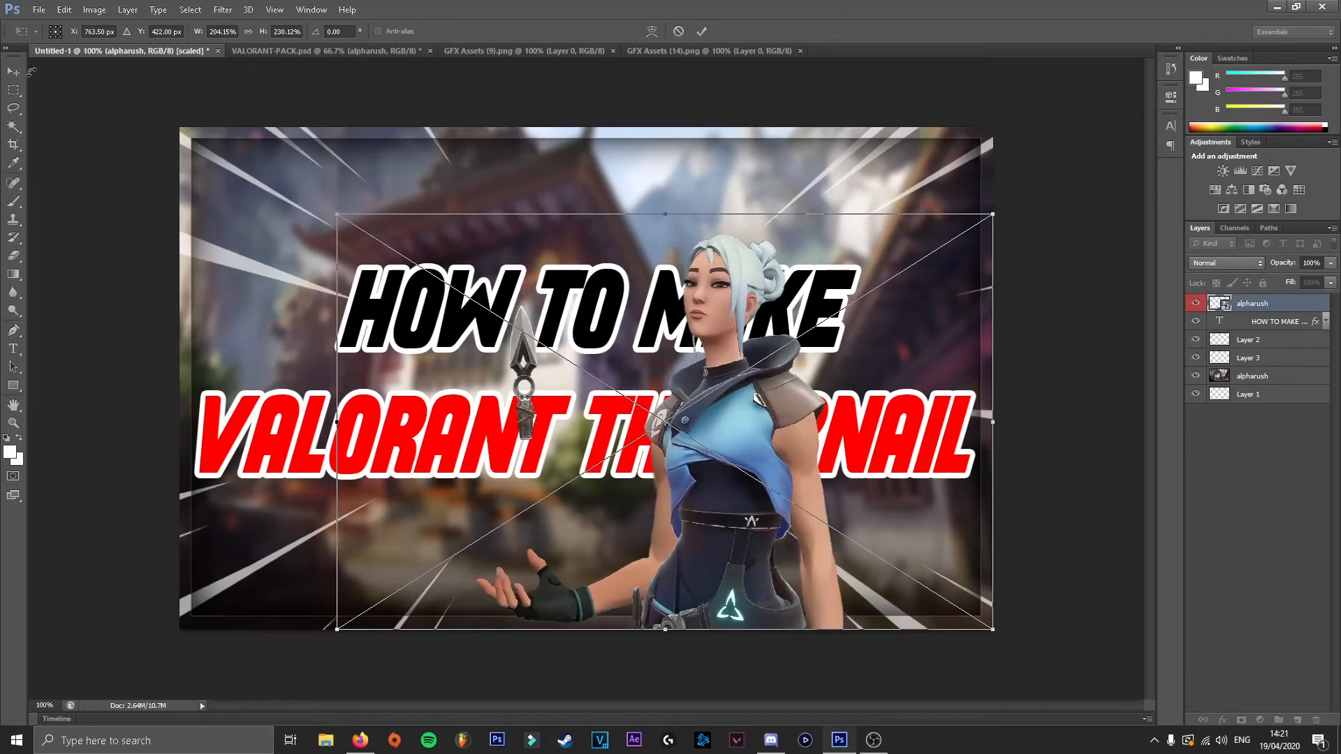
{"action": "left_click_drag", "start_coordinate": [693, 451], "coordinate": [853, 445]}
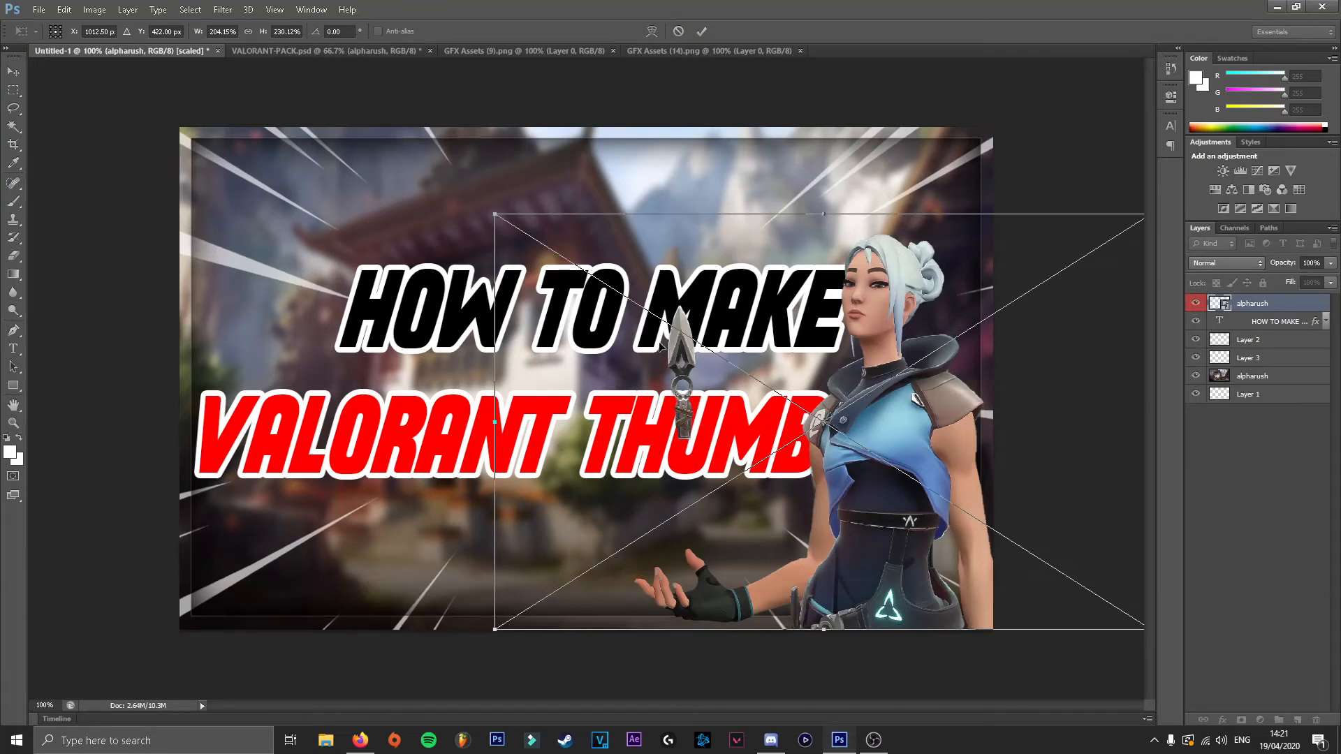
{"action": "mouse_move", "coordinate": [660, 346]}
{"action": "left_mouse_down"}
{"action": "mouse_move", "coordinate": [650, 337]}
{"action": "mouse_move", "coordinate": [671, 346]}
{"action": "left_mouse_up"}
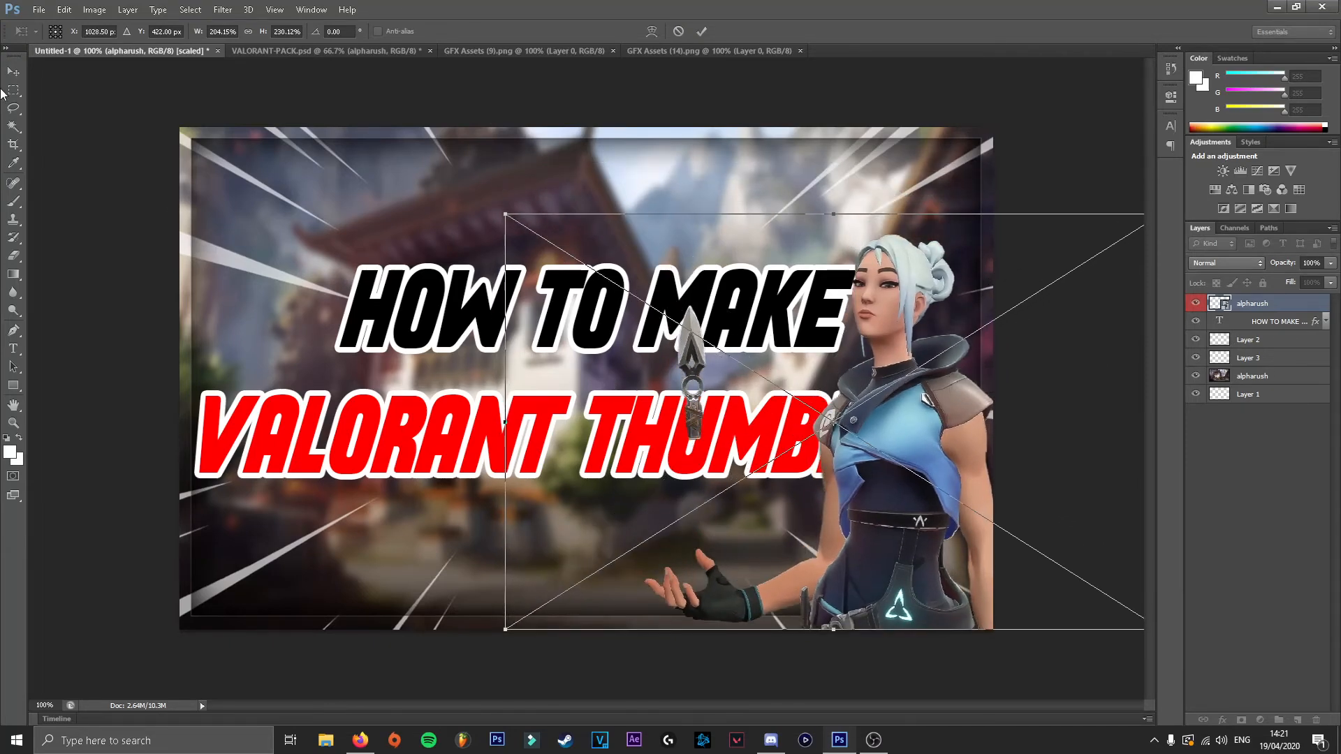
{"action": "left_click", "coordinate": [12, 71]}
{"action": "left_click", "coordinate": [605, 266]}
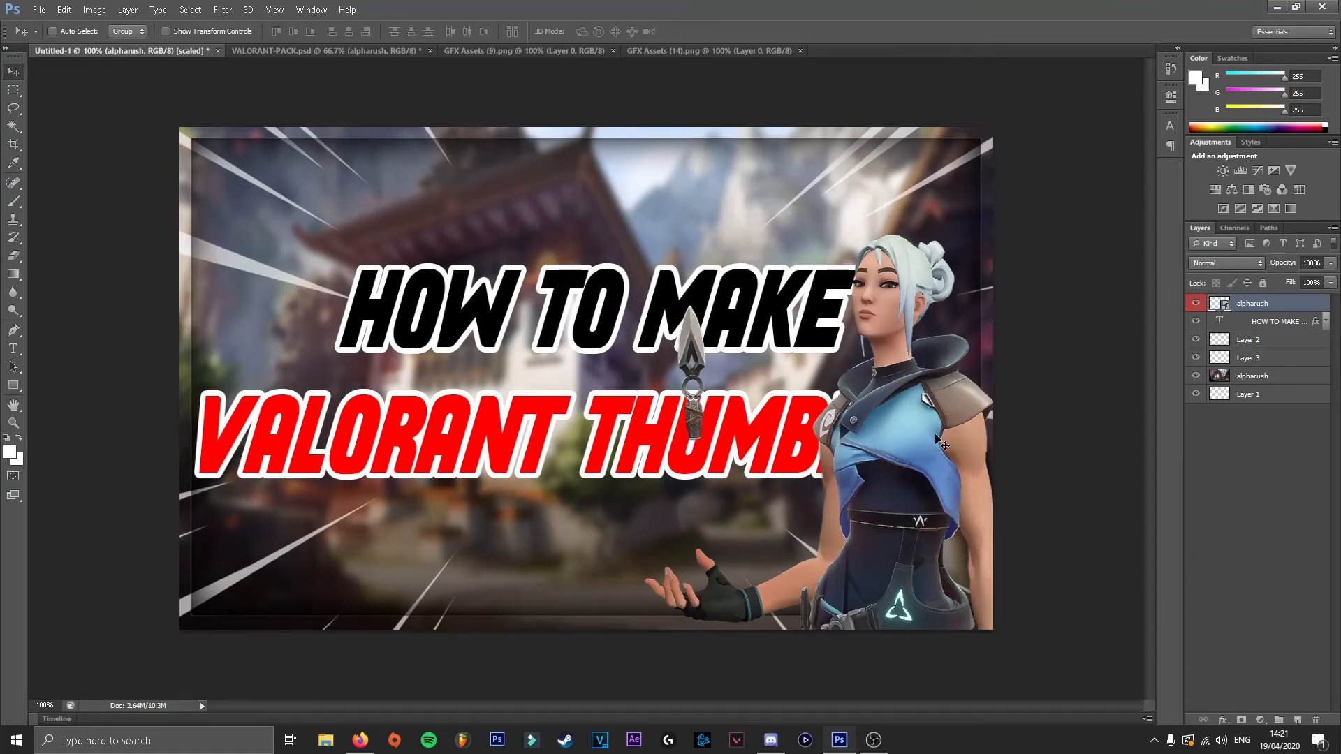
Stack the title text layer above the character render and shift the render slightly to the left.
{"action": "left_click_drag", "start_coordinate": [1242, 330], "coordinate": [1251, 299]}
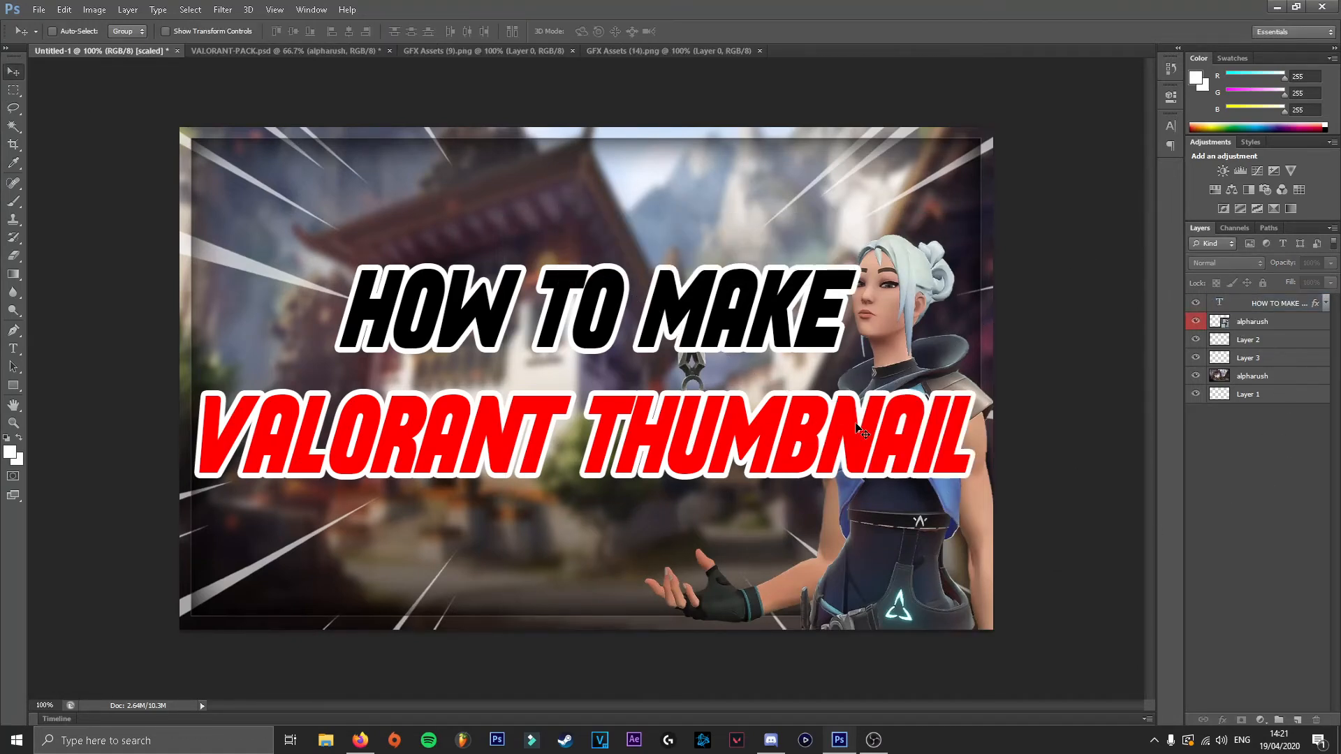
{"action": "left_click", "coordinate": [1252, 322]}
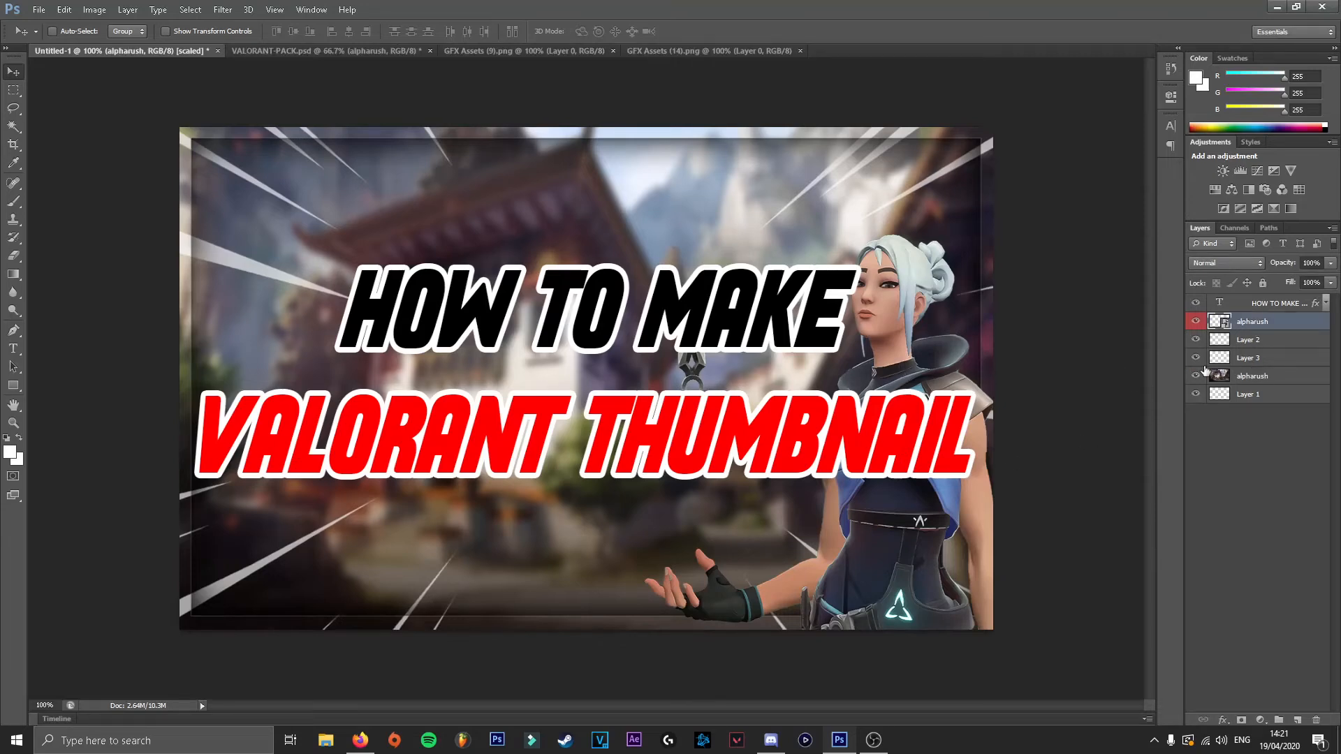
{"action": "mouse_move", "coordinate": [919, 374]}
{"action": "left_mouse_down"}
{"action": "mouse_move", "coordinate": [923, 359]}
{"action": "mouse_move", "coordinate": [890, 317]}
{"action": "mouse_move", "coordinate": [697, 272]}
{"action": "mouse_move", "coordinate": [711, 353]}
{"action": "mouse_move", "coordinate": [771, 383]}
{"action": "mouse_move", "coordinate": [896, 378]}
{"action": "left_mouse_up"}
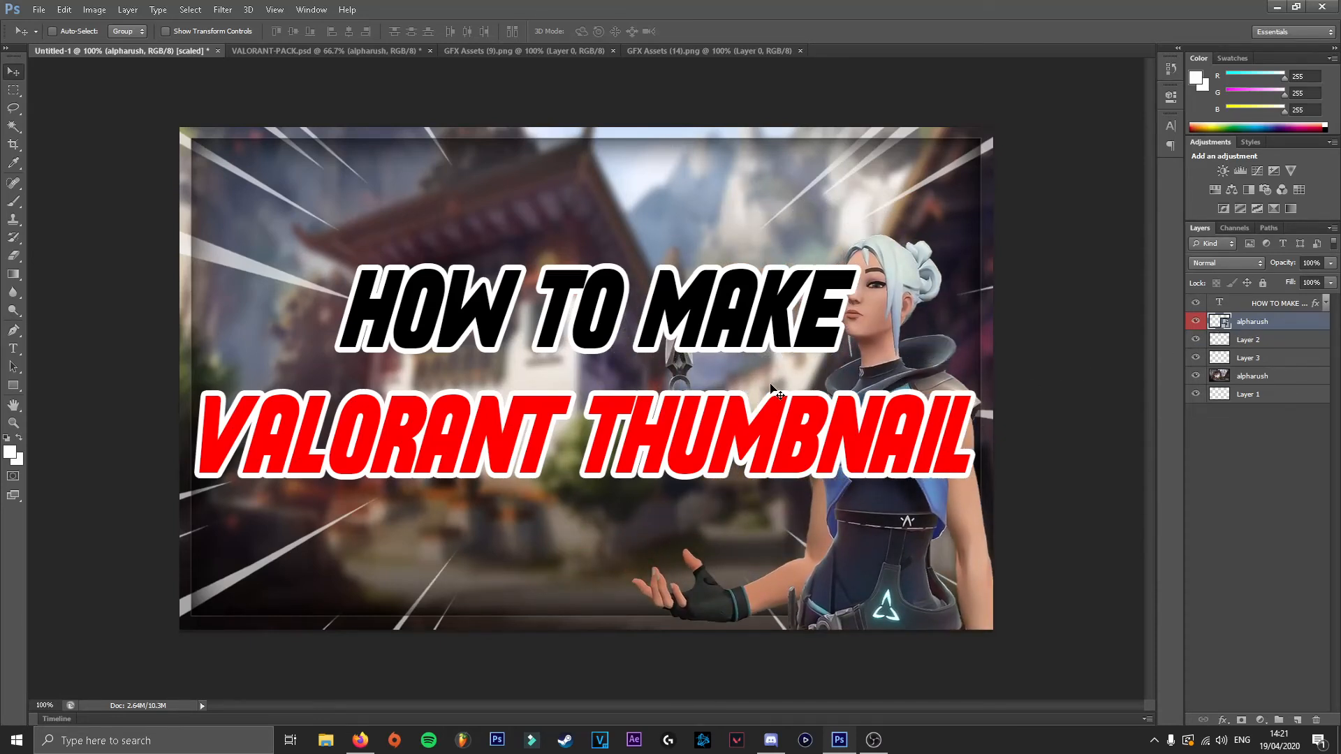
Enlarge the character render to 242.89% width and 268.73% height, reposition it at the canvas's right edge, and apply the transformation.
{"action": "key", "text": "ctrl+t"}
{"action": "left_click_drag", "start_coordinate": [491, 425], "coordinate": [462, 423]}
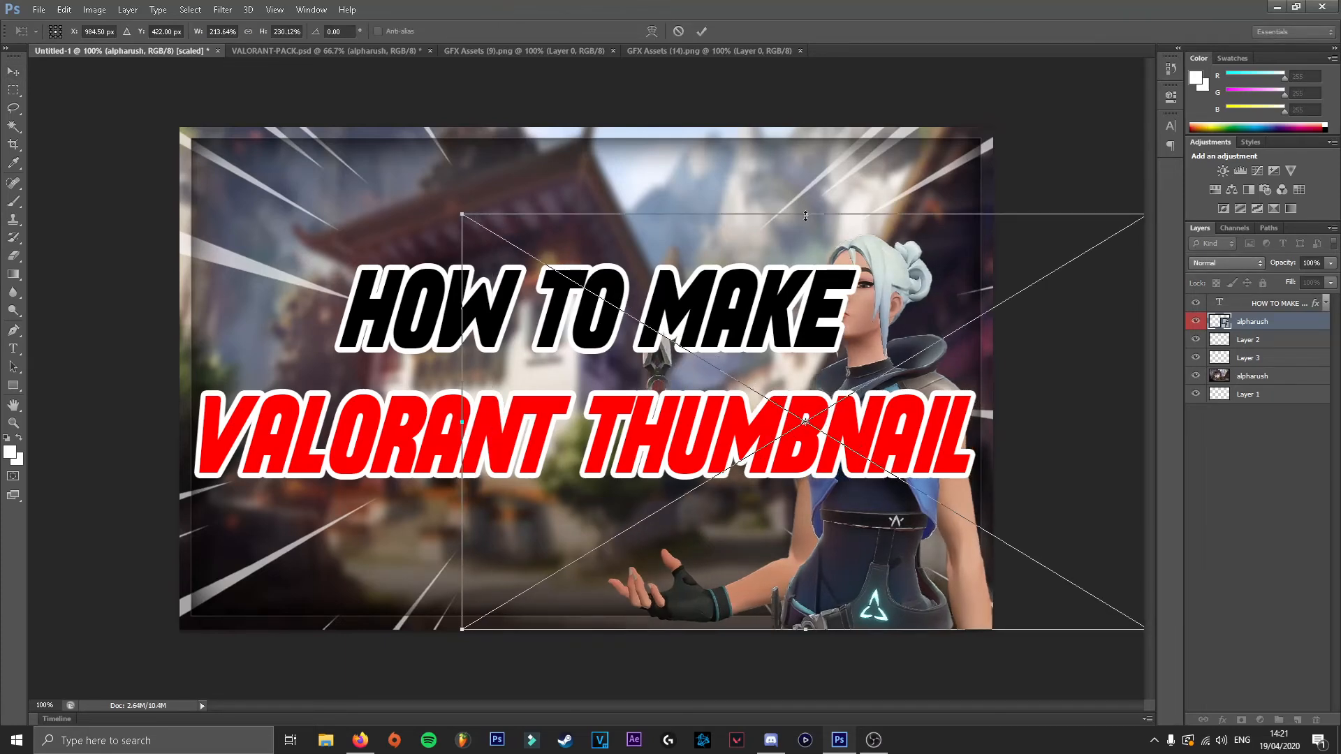
{"action": "left_click_drag", "start_coordinate": [806, 216], "coordinate": [805, 144]}
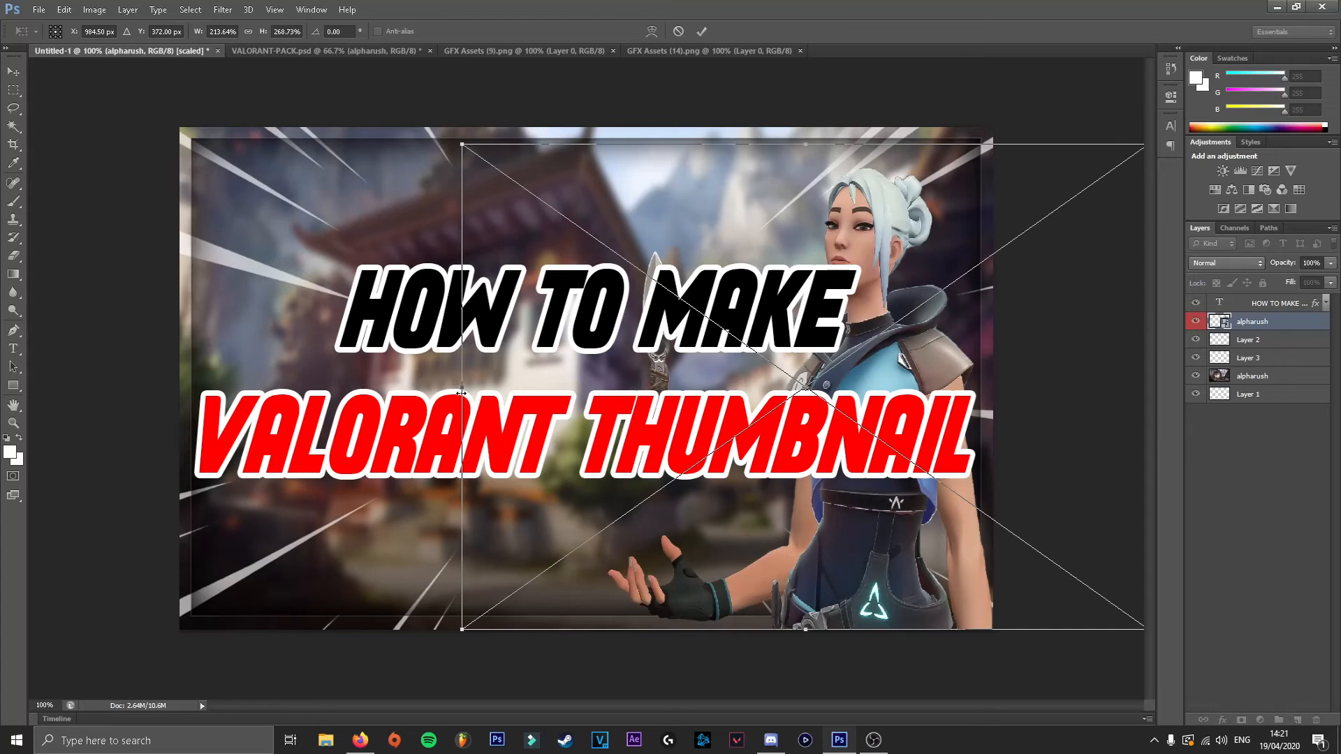
{"action": "left_click_drag", "start_coordinate": [461, 393], "coordinate": [368, 387]}
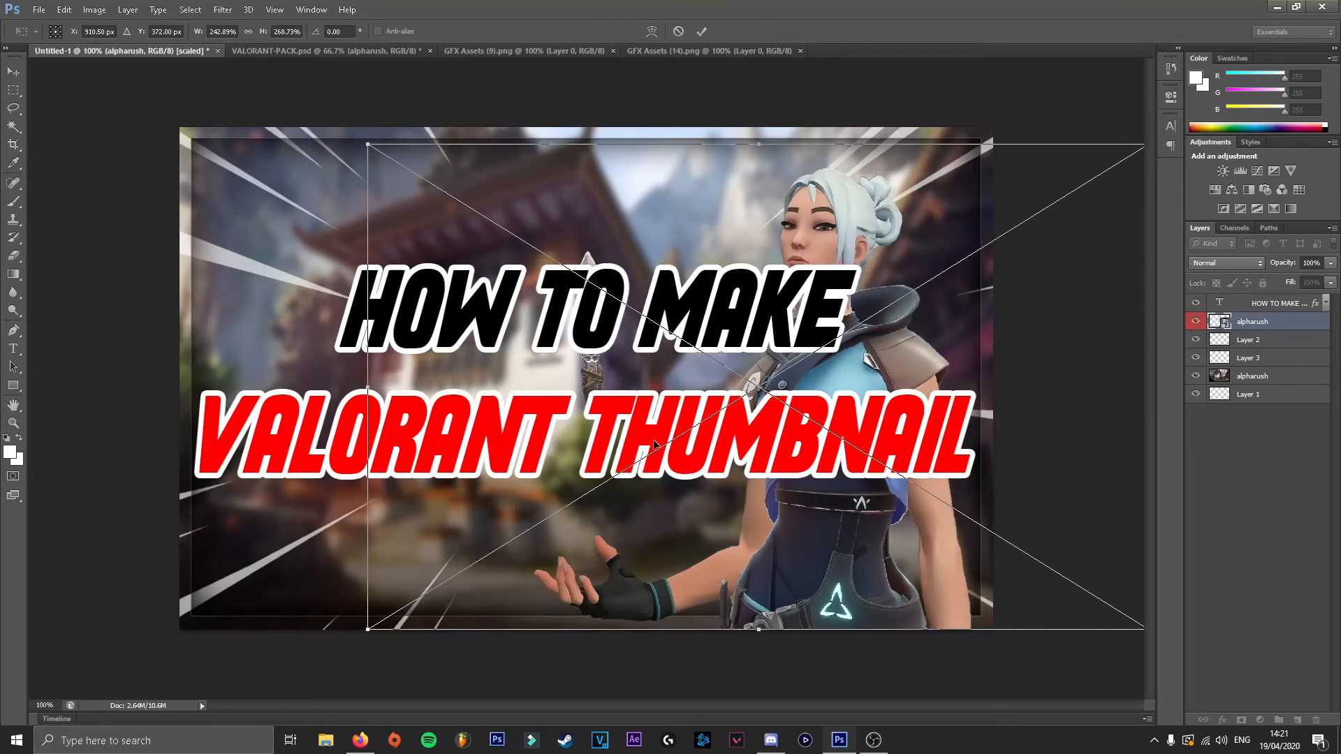
{"action": "left_click_drag", "start_coordinate": [817, 398], "coordinate": [839, 395]}
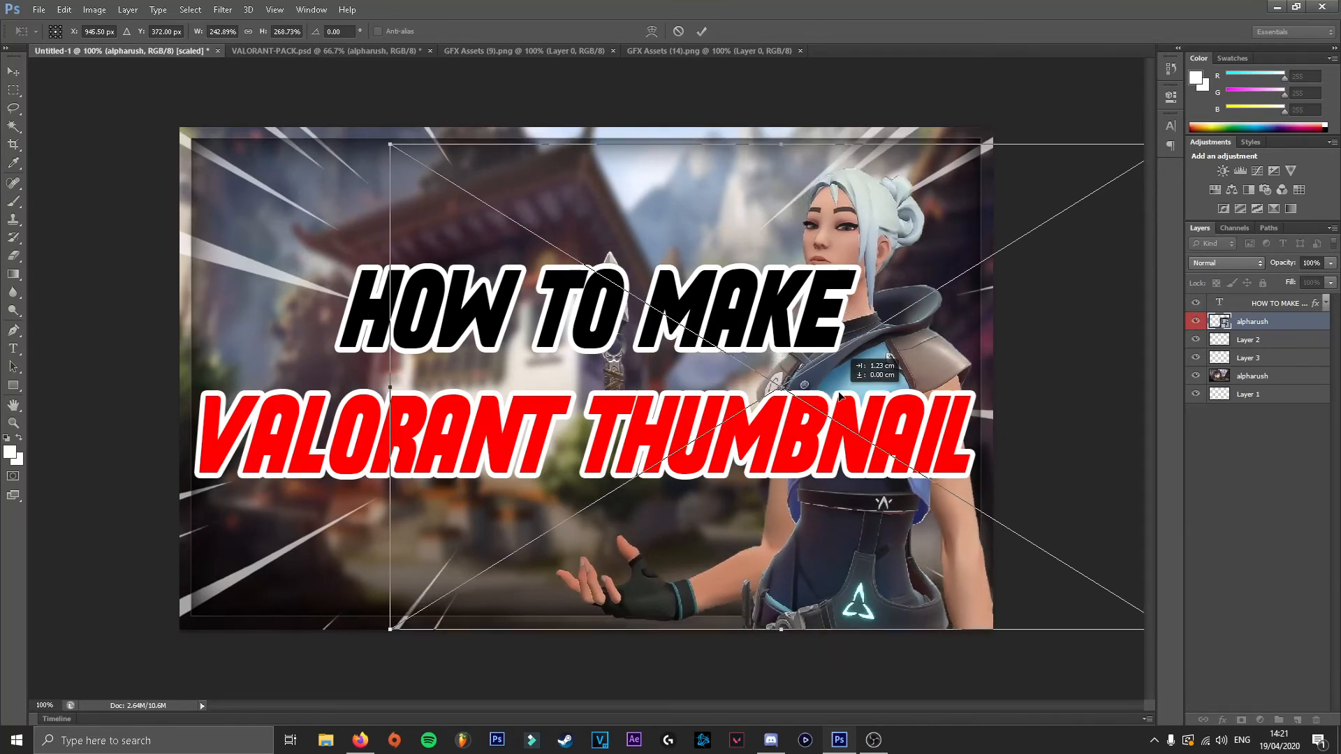
{"action": "left_click", "coordinate": [13, 71]}
{"action": "left_click", "coordinate": [625, 278]}
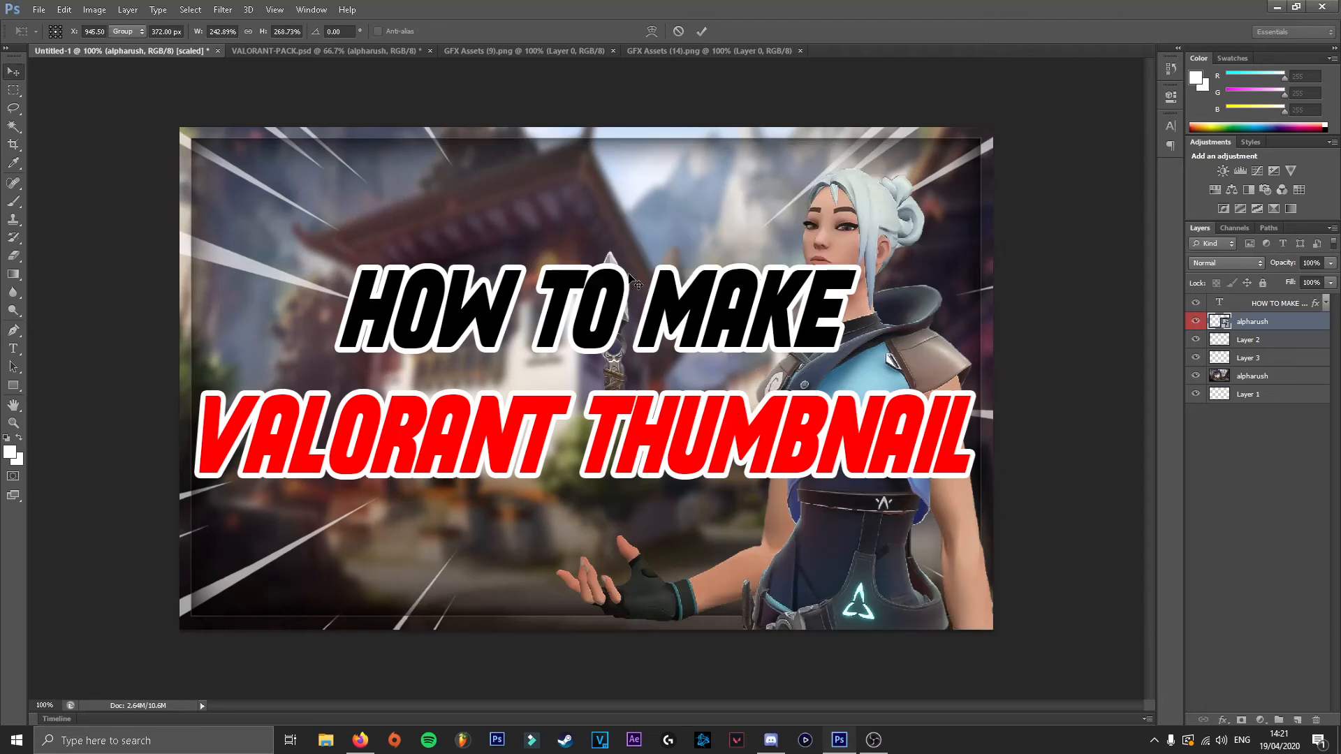
Move the title text down so it sits below the character's face.
{"action": "left_click", "coordinate": [1257, 305]}
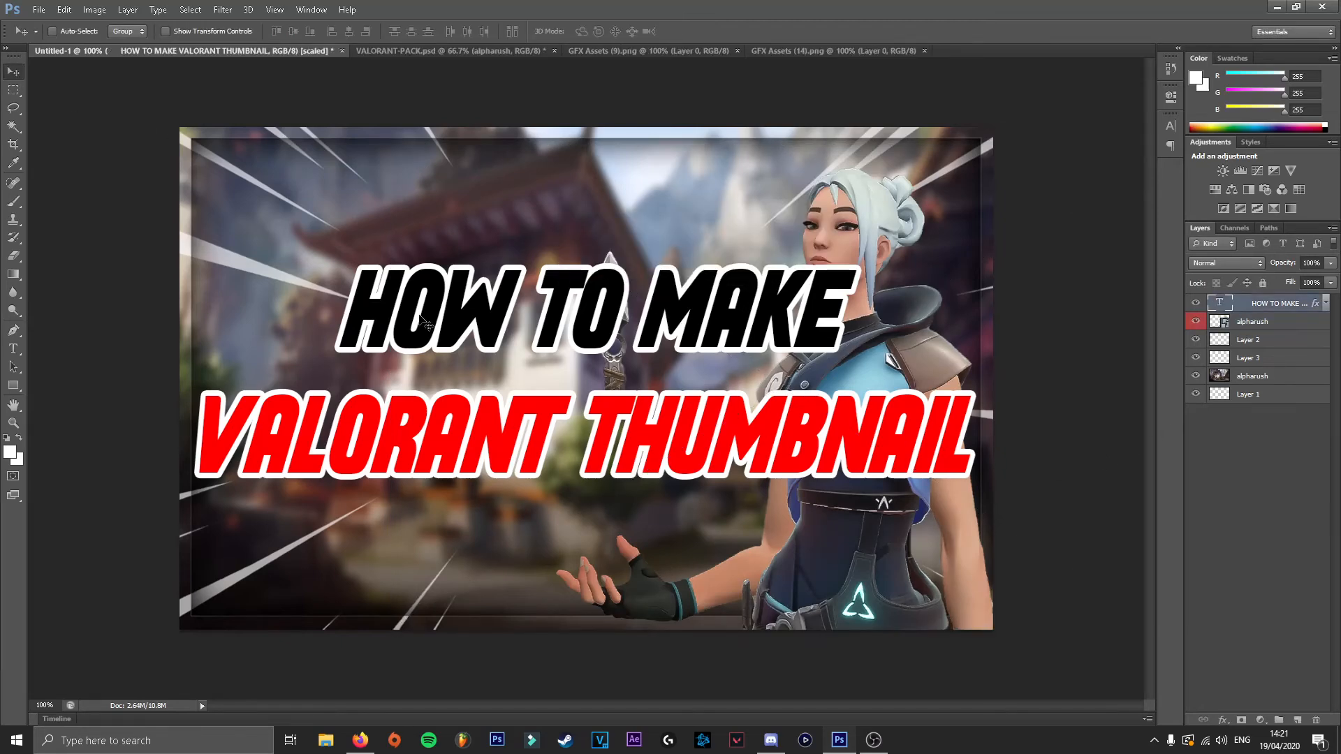
{"action": "left_click_drag", "start_coordinate": [494, 374], "coordinate": [519, 447]}
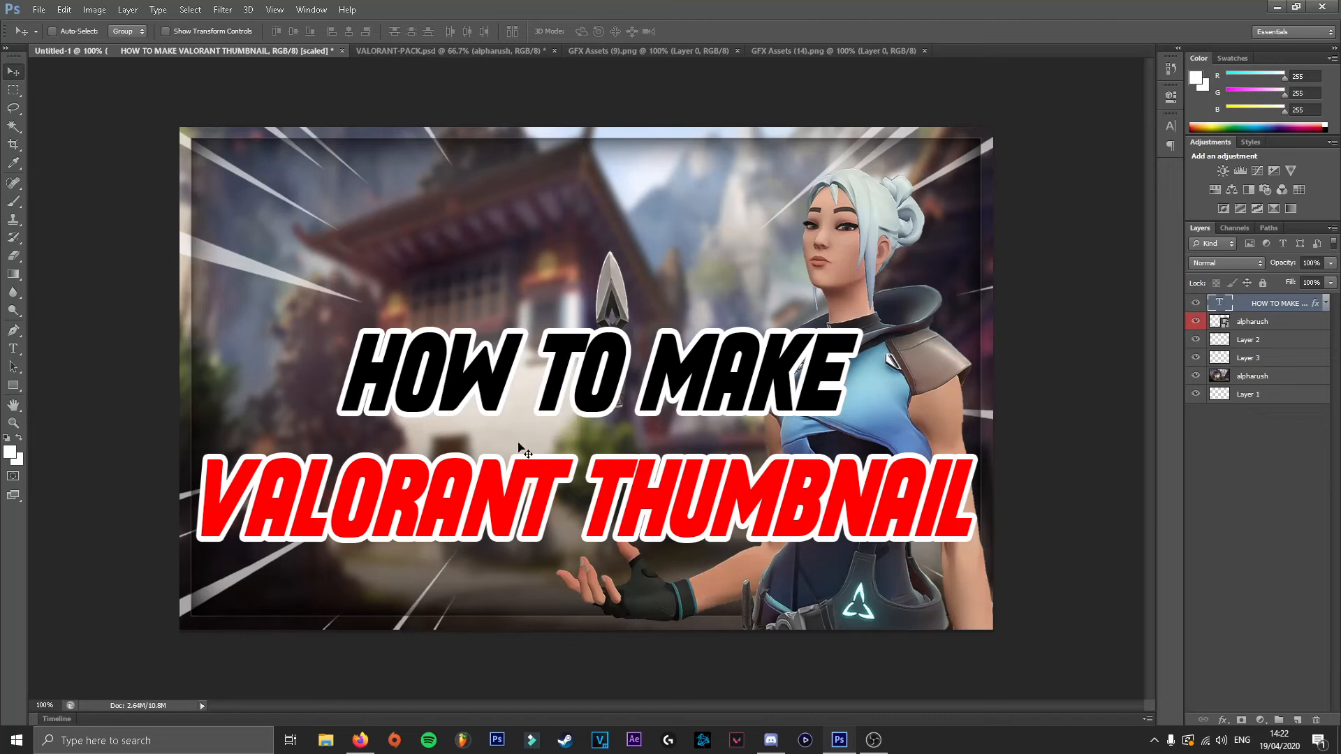
Lasso the floating knife on the character render layer and try to delete it.
{"action": "left_click", "coordinate": [1257, 323]}
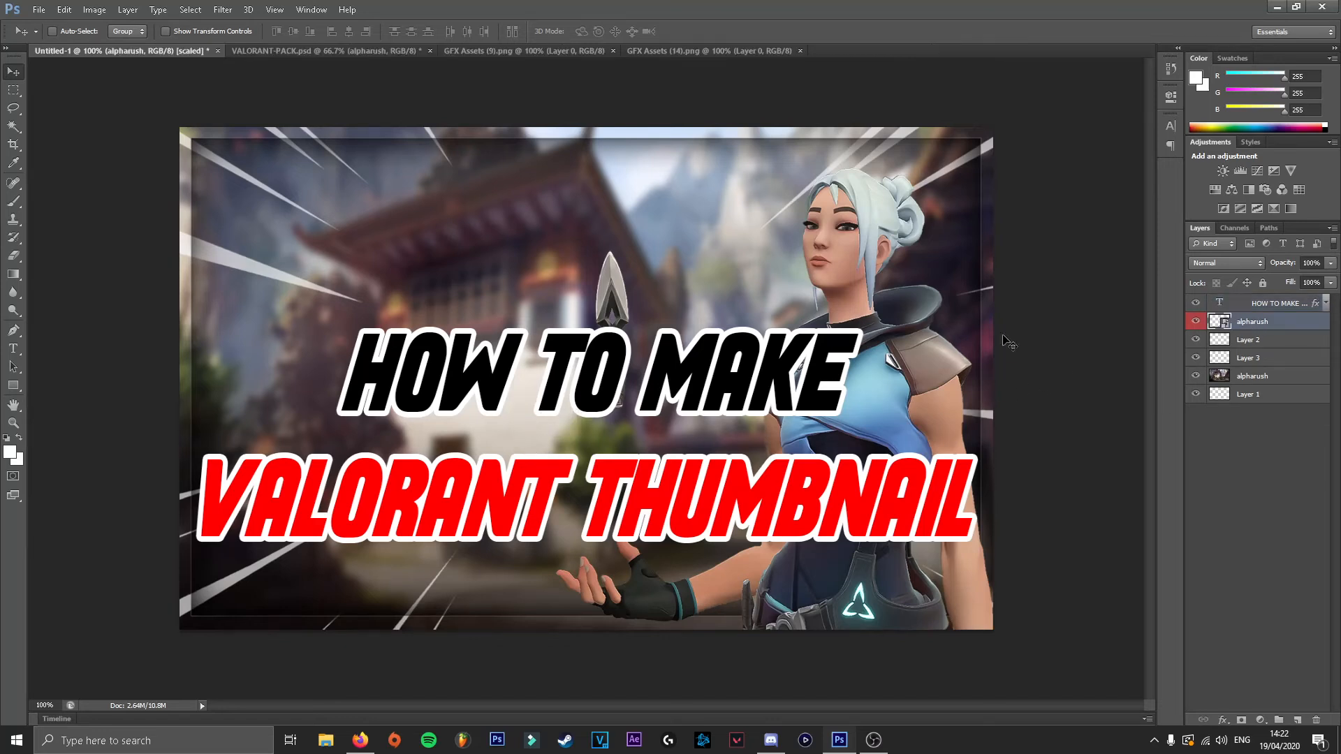
{"action": "left_click", "coordinate": [13, 108]}
{"action": "mouse_move", "coordinate": [578, 228]}
{"action": "left_mouse_down"}
{"action": "mouse_move", "coordinate": [591, 414]}
{"action": "mouse_move", "coordinate": [622, 432]}
{"action": "mouse_move", "coordinate": [704, 364]}
{"action": "mouse_move", "coordinate": [684, 255]}
{"action": "mouse_move", "coordinate": [607, 220]}
{"action": "left_mouse_up"}
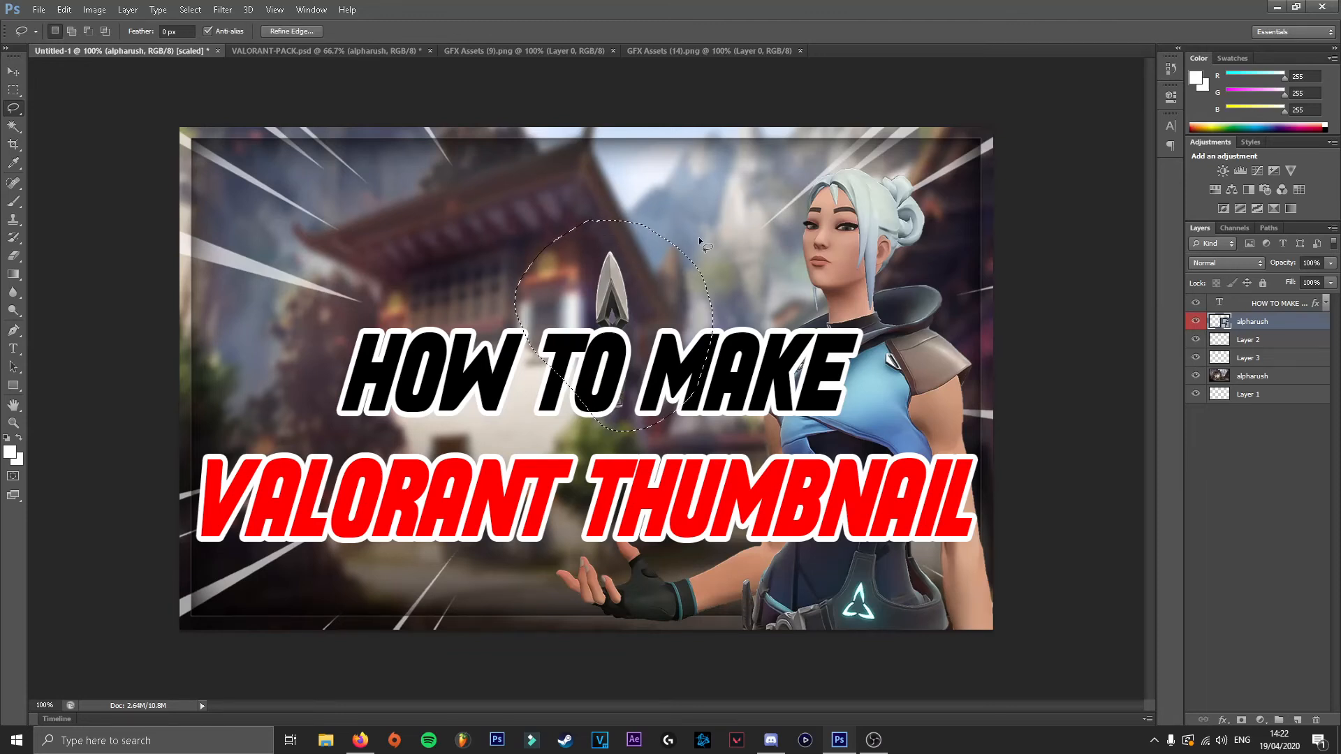
{"action": "key", "text": "Delete"}
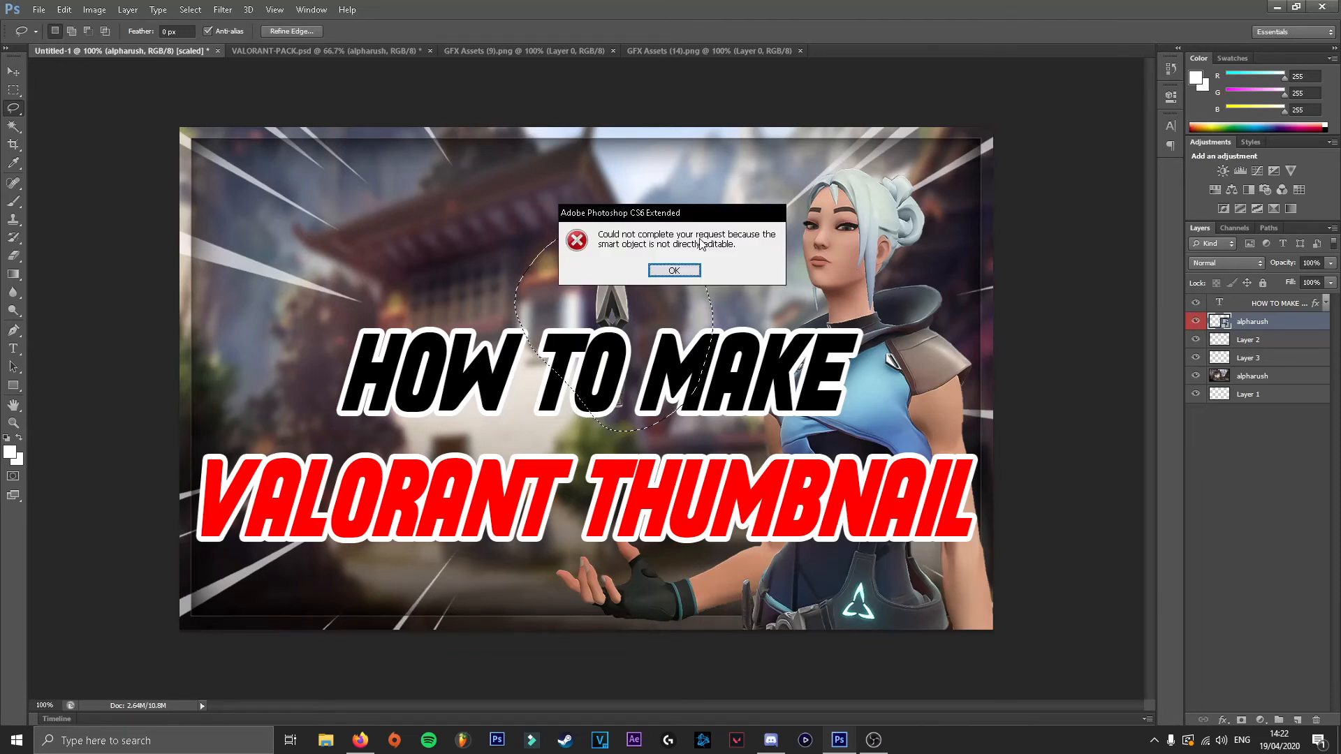
{"action": "left_click", "coordinate": [688, 281]}
Rasterize the character render layer, delete the selected floating knife, and deselect.
{"action": "right_click", "coordinate": [1250, 321]}
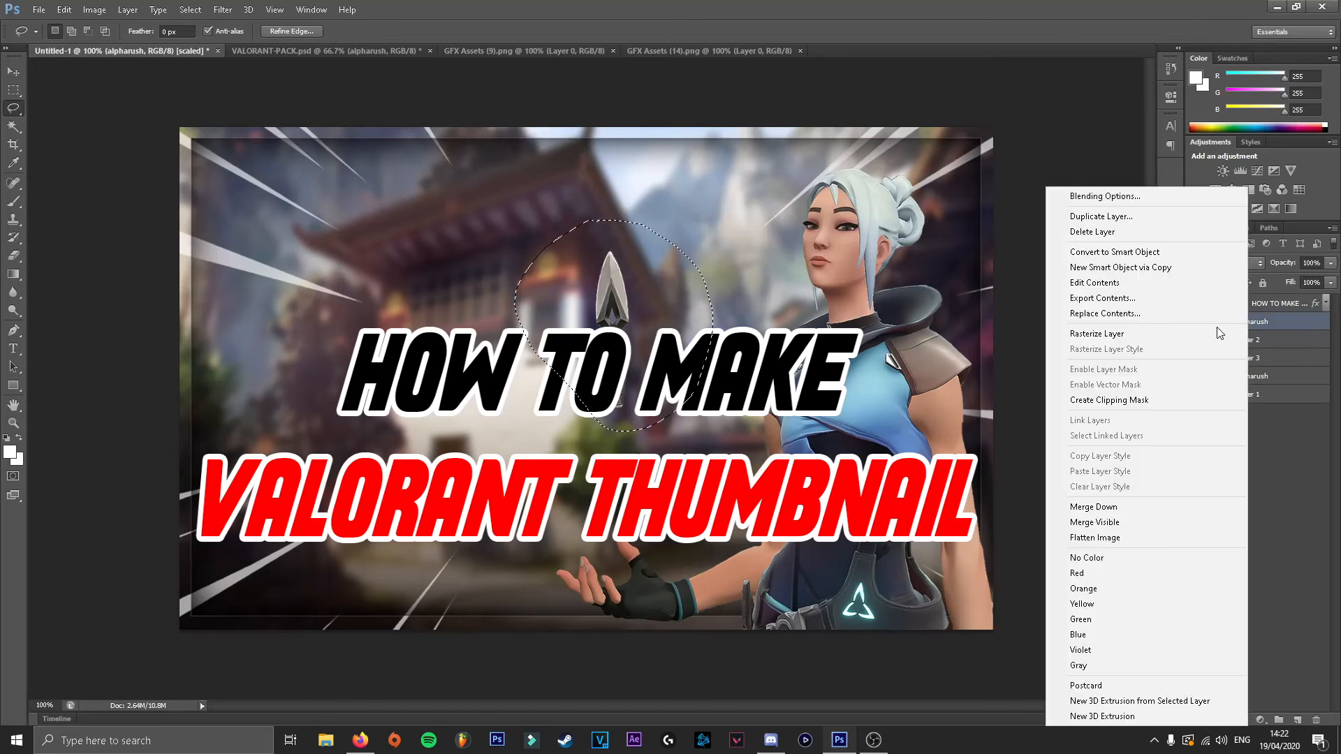
{"action": "left_click", "coordinate": [1146, 335]}
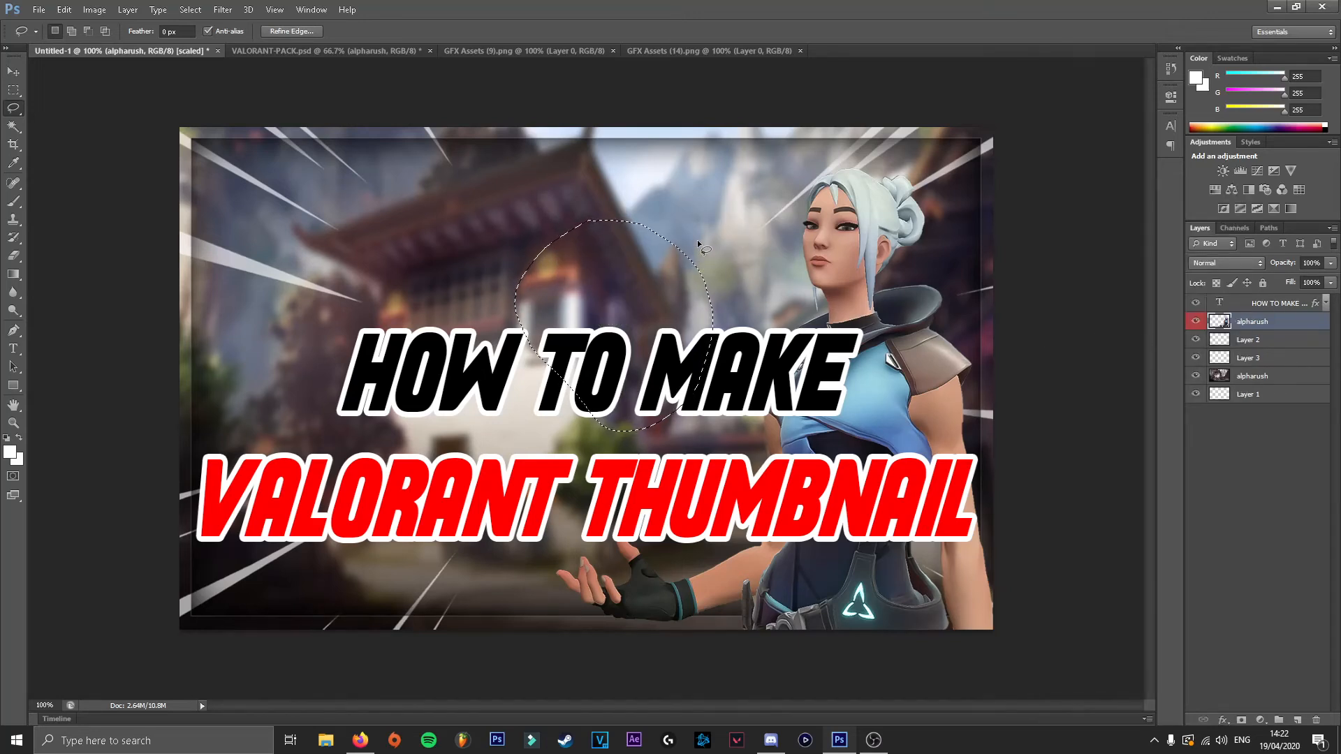
{"action": "right_click", "coordinate": [328, 210]}
{"action": "left_click", "coordinate": [342, 222]}
{"action": "left_click", "coordinate": [13, 73]}
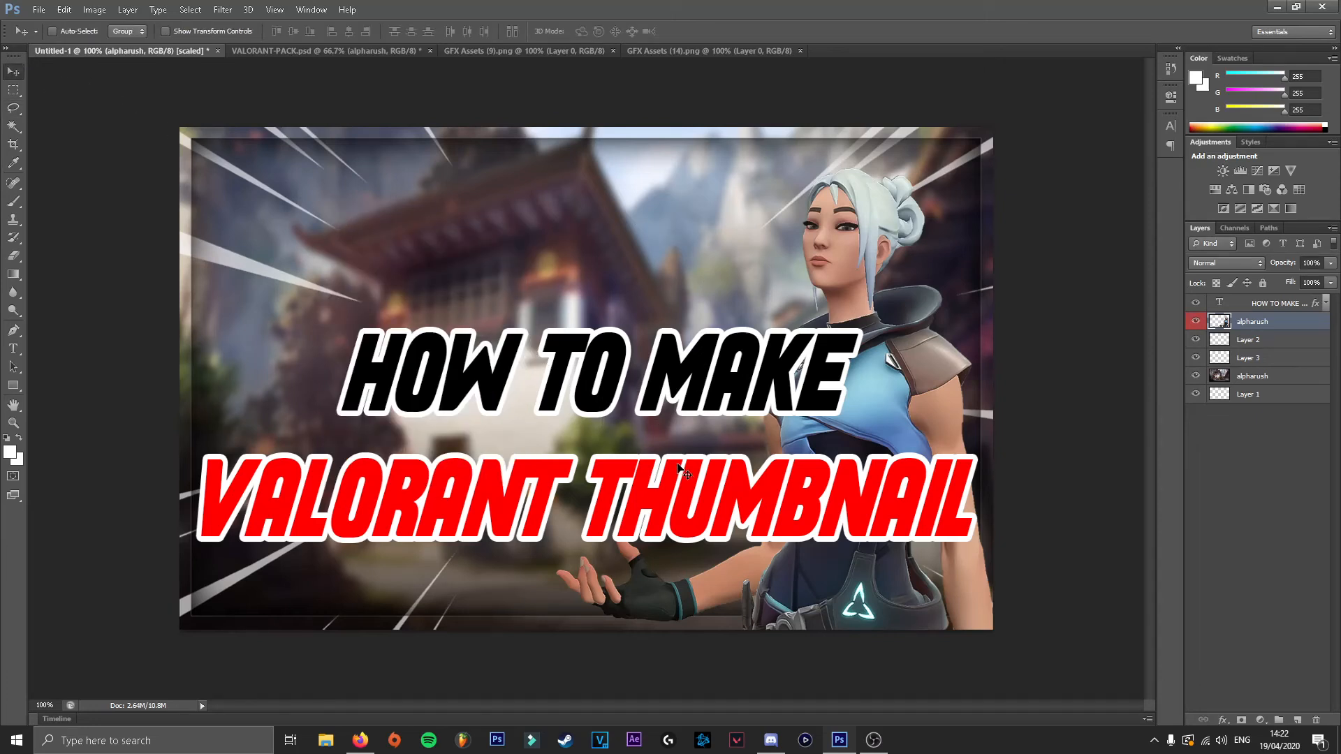
Raise the title text slightly, then move the character render up a little.
{"action": "left_click", "coordinate": [1262, 304]}
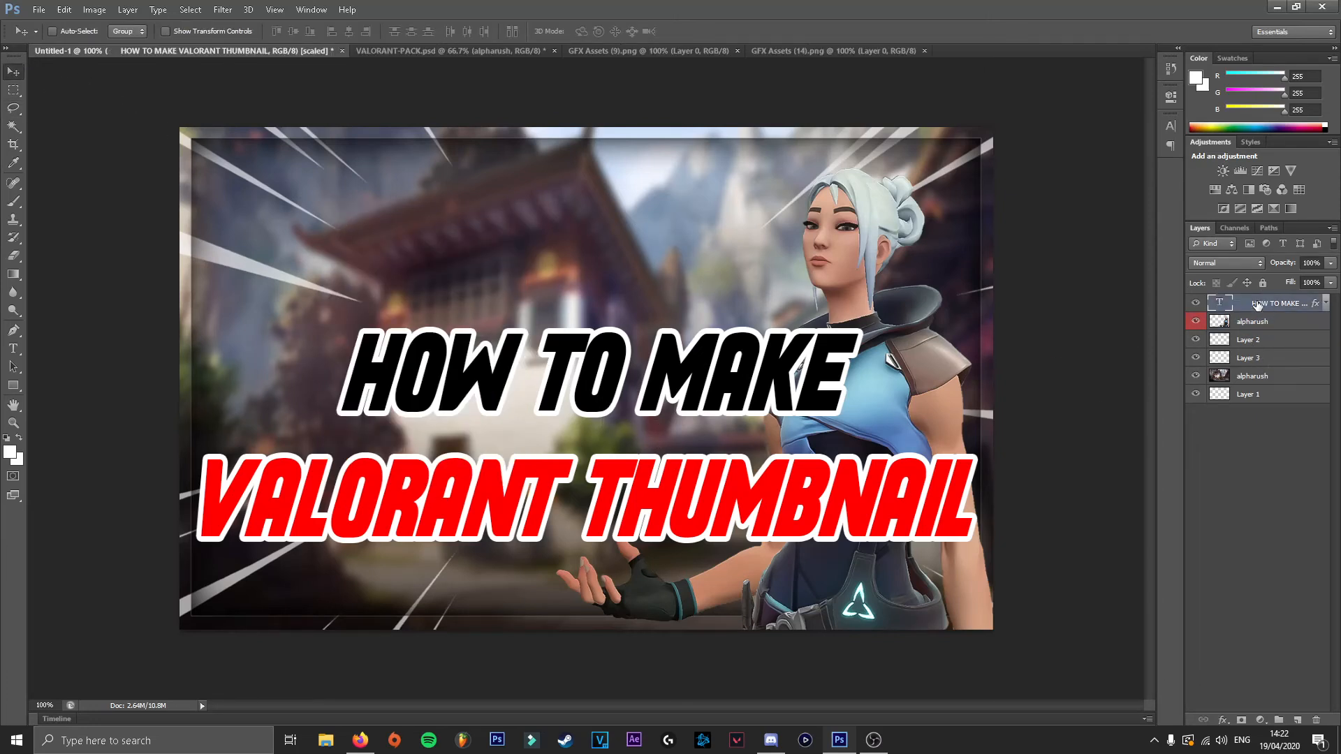
{"action": "left_click_drag", "start_coordinate": [676, 401], "coordinate": [669, 360]}
{"action": "left_click", "coordinate": [1292, 323]}
{"action": "left_click_drag", "start_coordinate": [854, 232], "coordinate": [858, 208]}
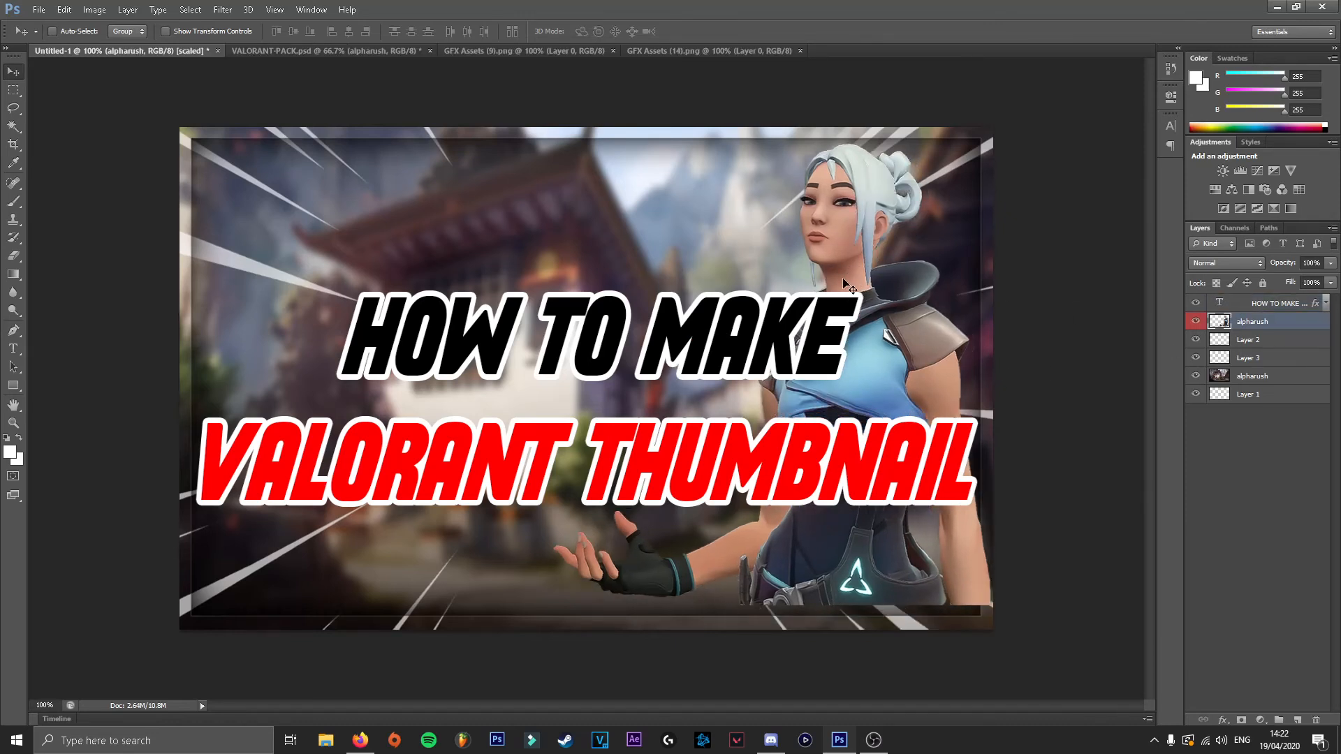
Stretch the character render to 105.29% height down to the canvas's bottom edge and apply the transformation.
{"action": "key", "text": "ctrl+t"}
{"action": "left_click_drag", "start_coordinate": [773, 603], "coordinate": [773, 629]}
{"action": "left_click", "coordinate": [12, 73]}
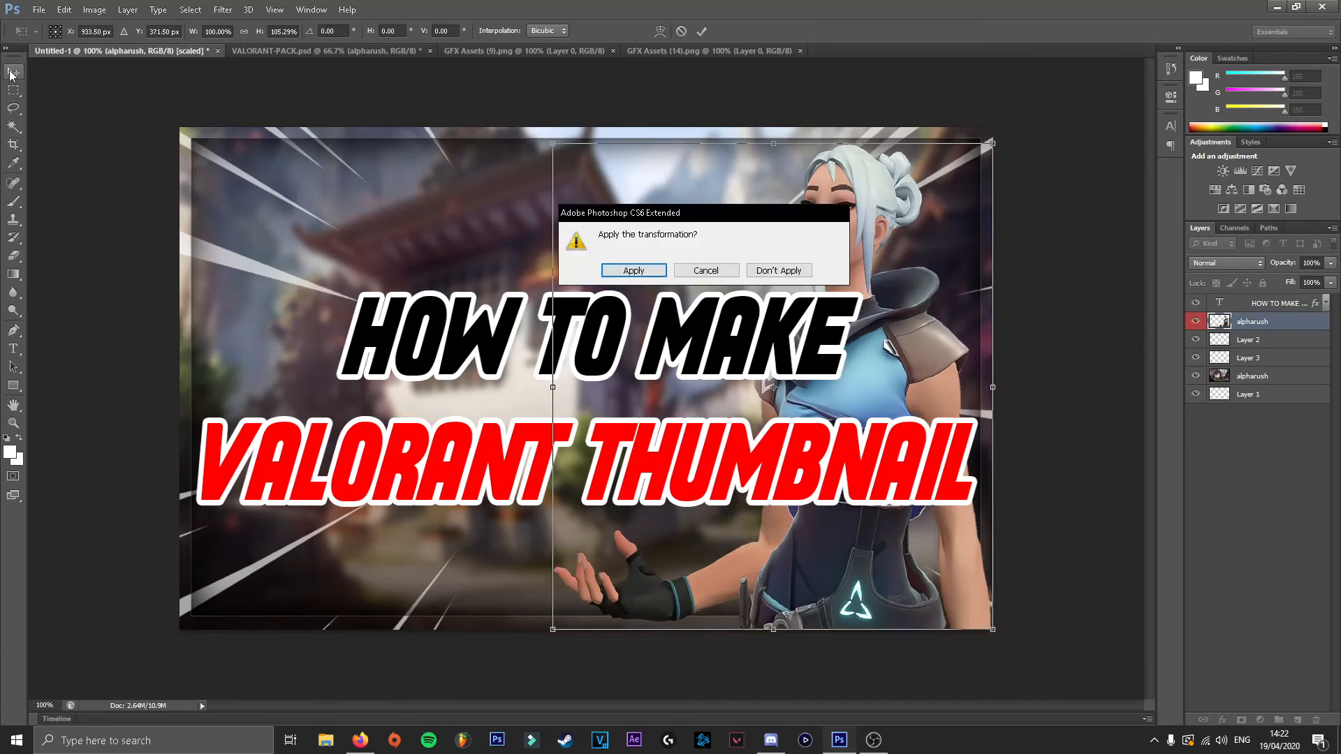
{"action": "left_click", "coordinate": [633, 271]}
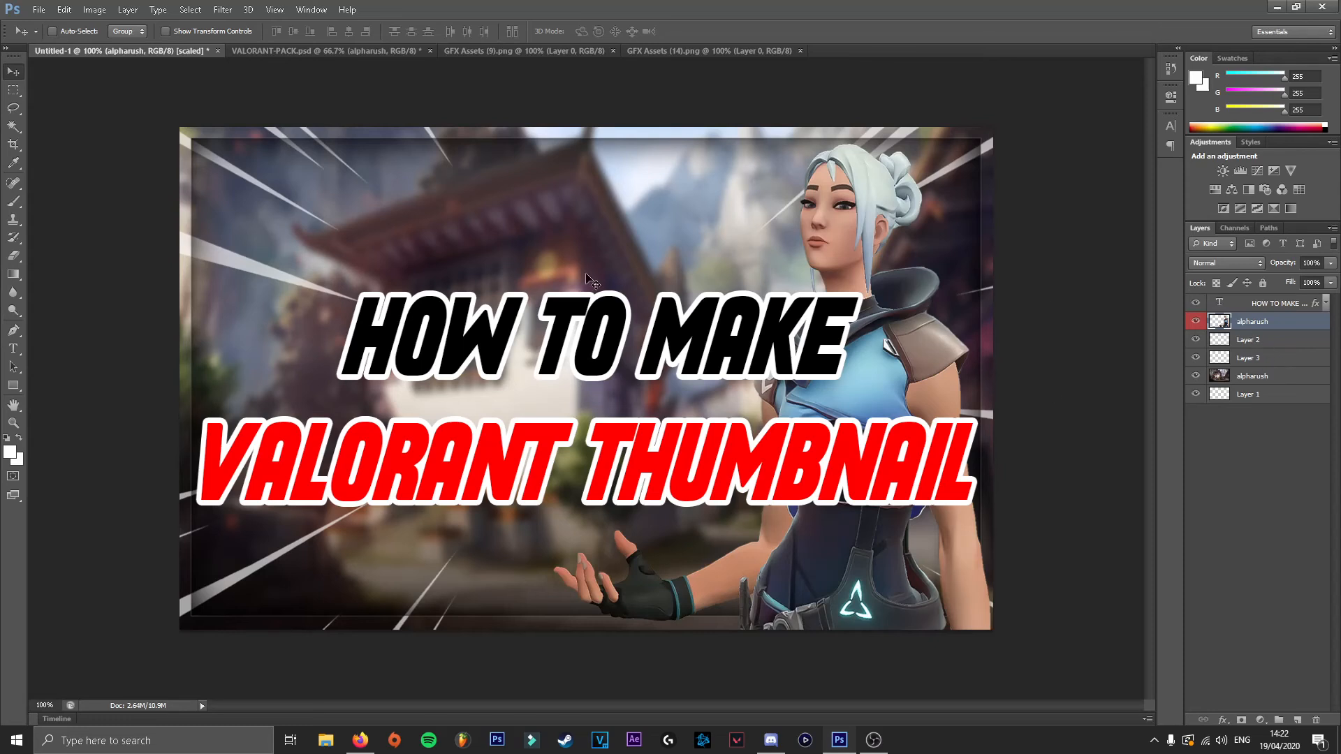
Widen the character render leftward to 107.79% and apply the transformation.
{"action": "key", "text": "ctrl+t"}
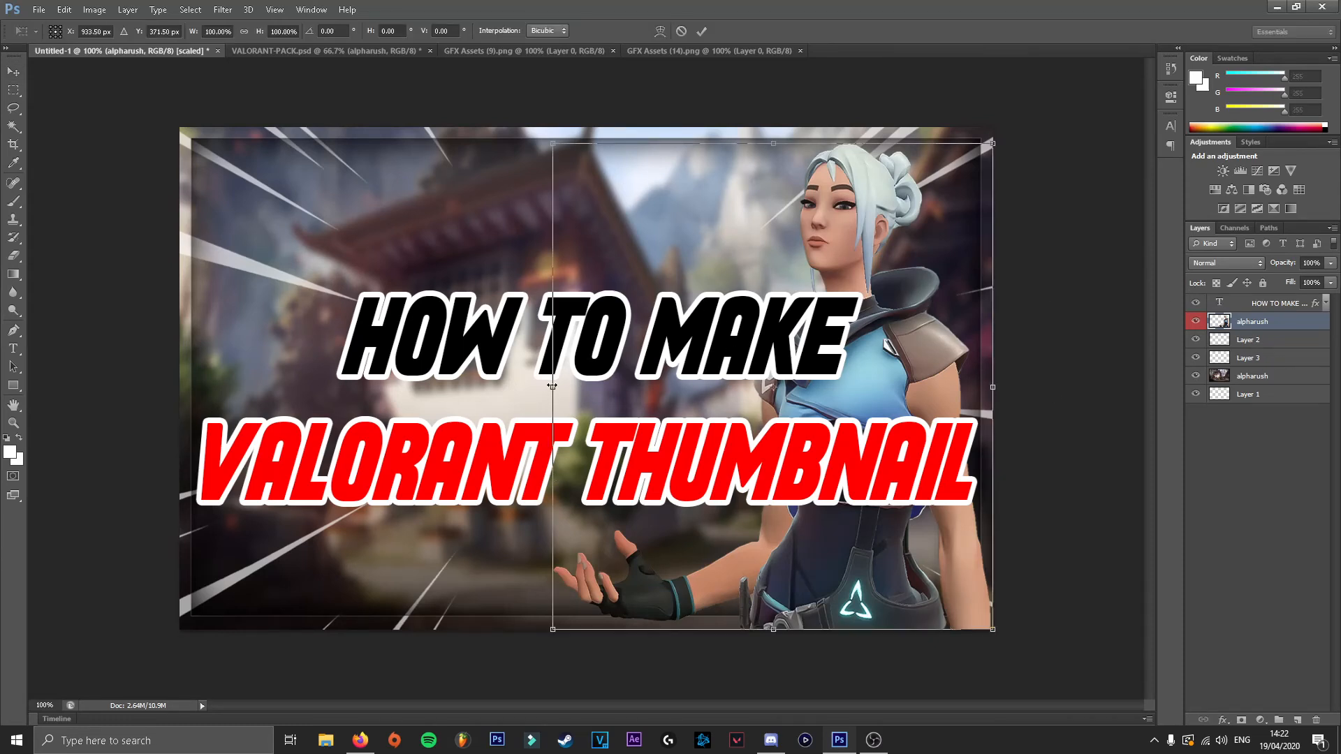
{"action": "left_click_drag", "start_coordinate": [552, 387], "coordinate": [519, 388]}
{"action": "left_click", "coordinate": [13, 71]}
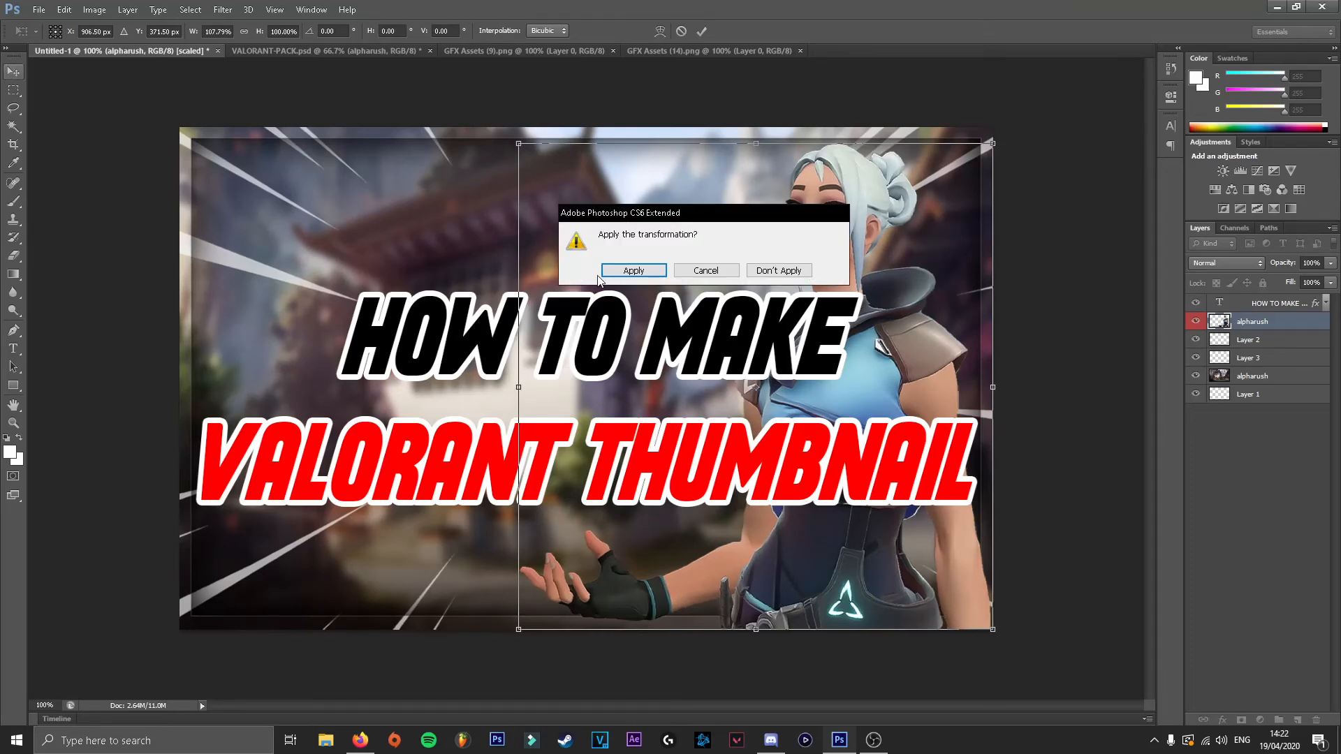
{"action": "left_click", "coordinate": [617, 276]}
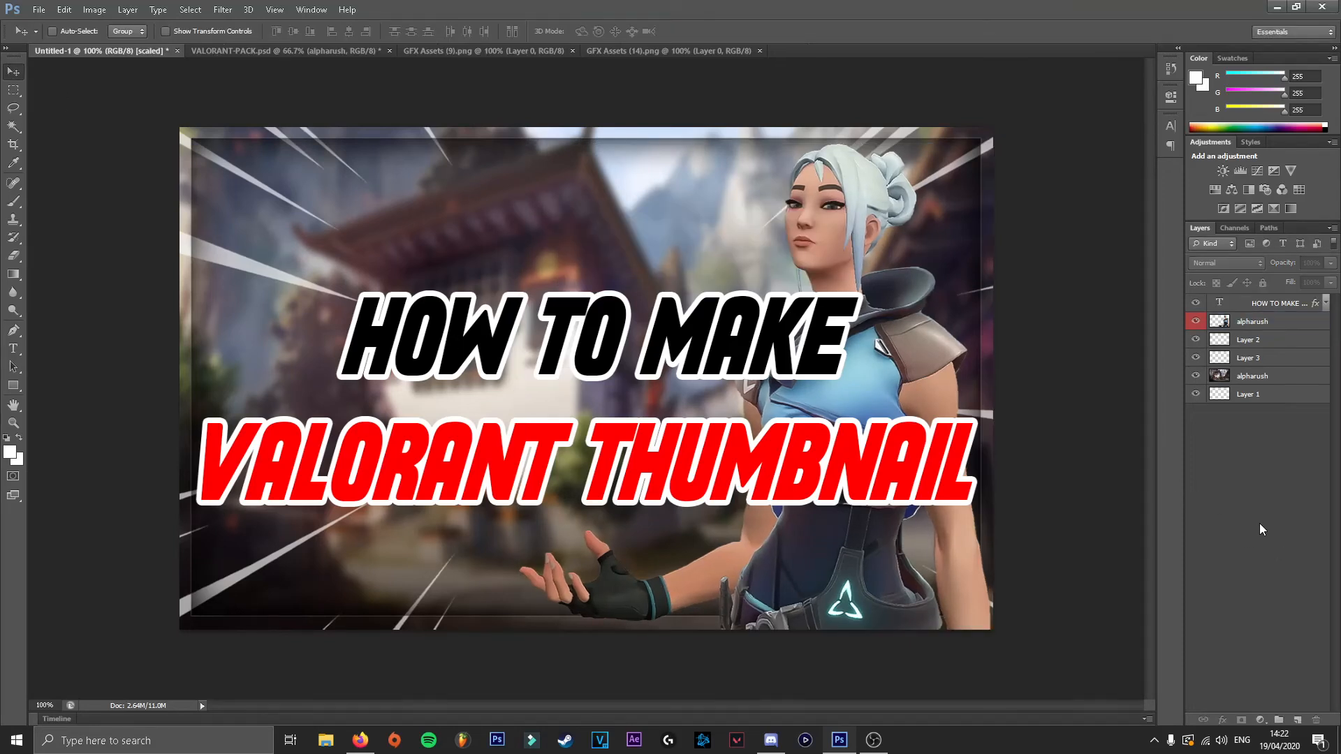
Compare the thumbnail with the character render hidden and shown, delete the render's layer, and leave no layer selected.
{"action": "left_click", "coordinate": [1195, 322]}
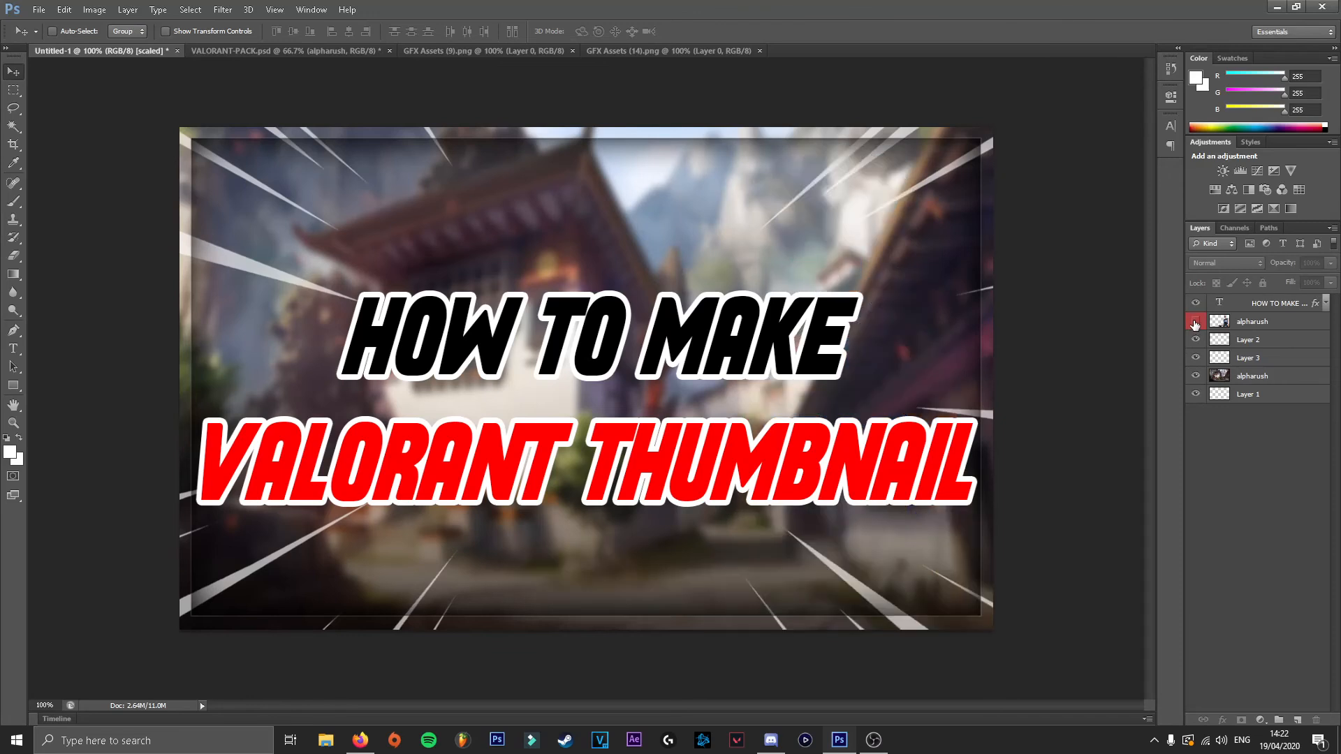
{"action": "left_click", "coordinate": [1195, 322]}
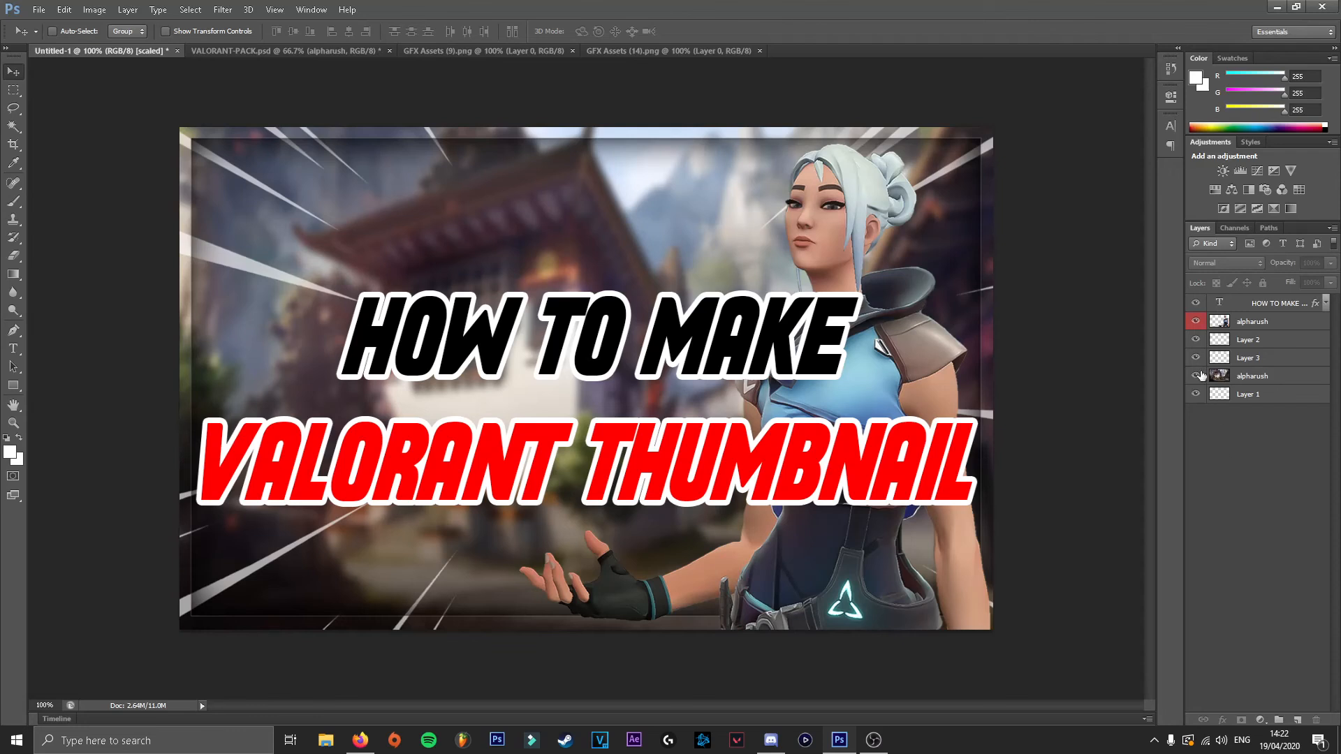
{"action": "left_click", "coordinate": [1249, 325]}
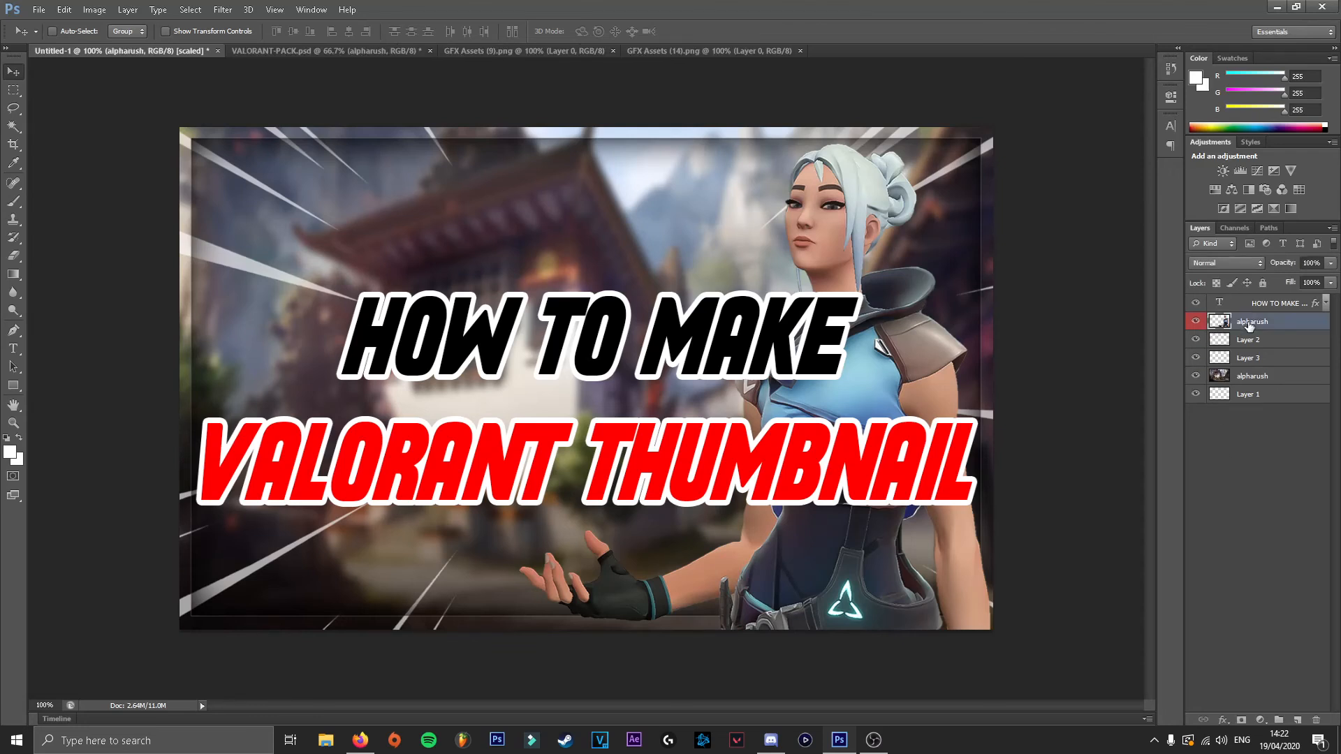
{"action": "right_click", "coordinate": [1249, 326]}
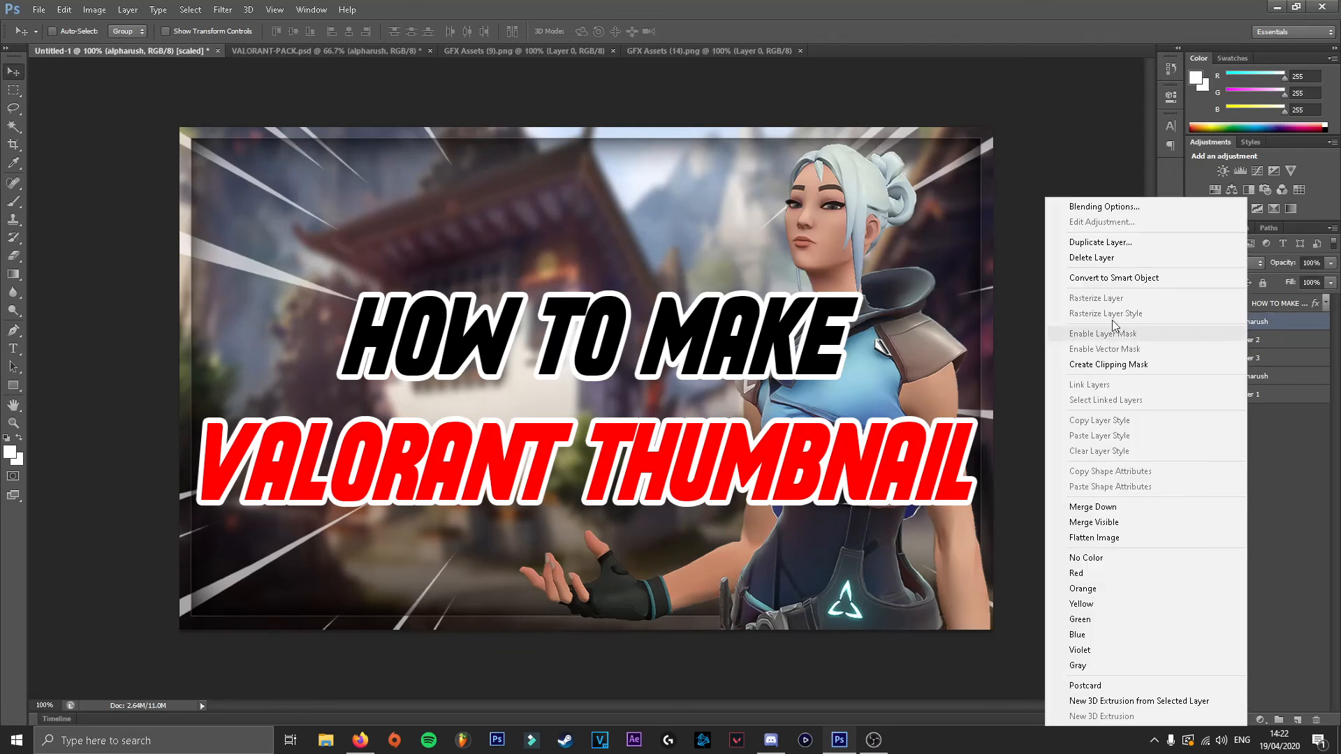
{"action": "left_click", "coordinate": [1112, 257]}
{"action": "left_click", "coordinate": [641, 279]}
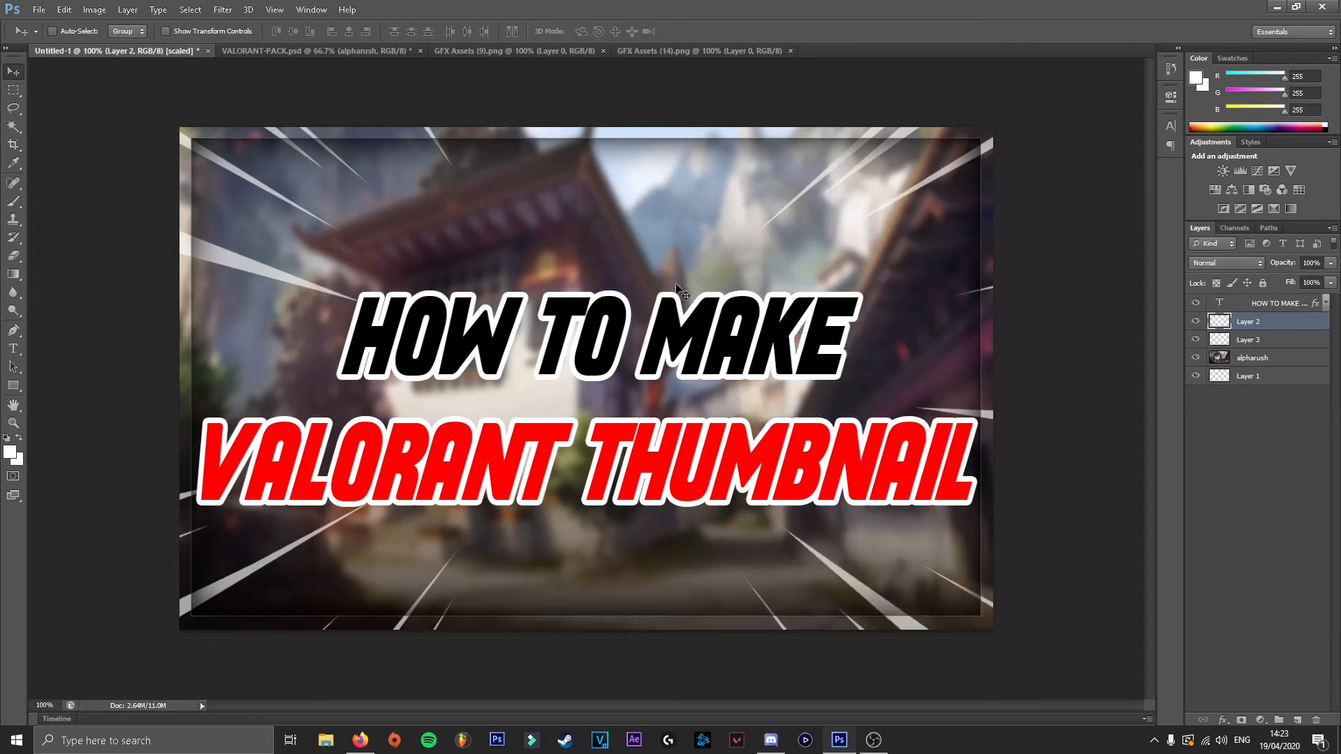
{"action": "left_click", "coordinate": [1282, 480]}
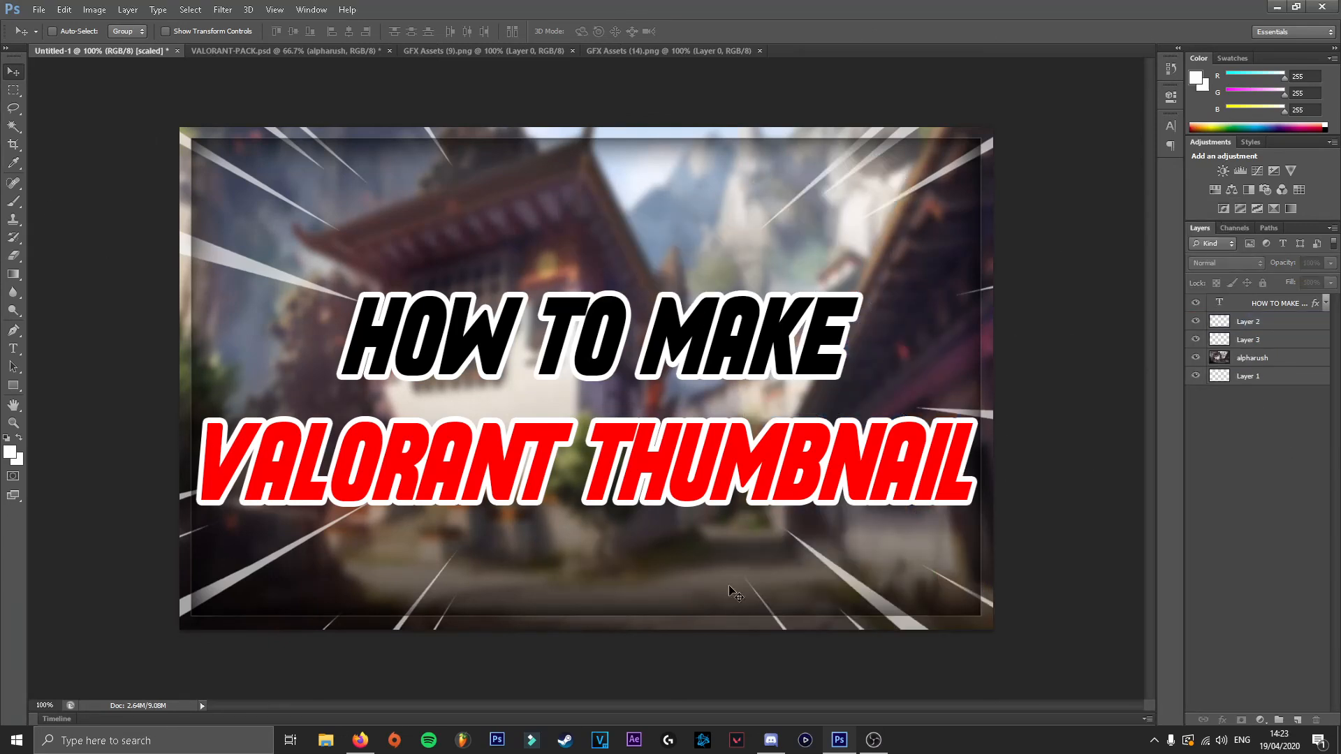
Set up saving the thumbnail as a new file on the Desktop in PNG format.
{"action": "left_click", "coordinate": [38, 9]}
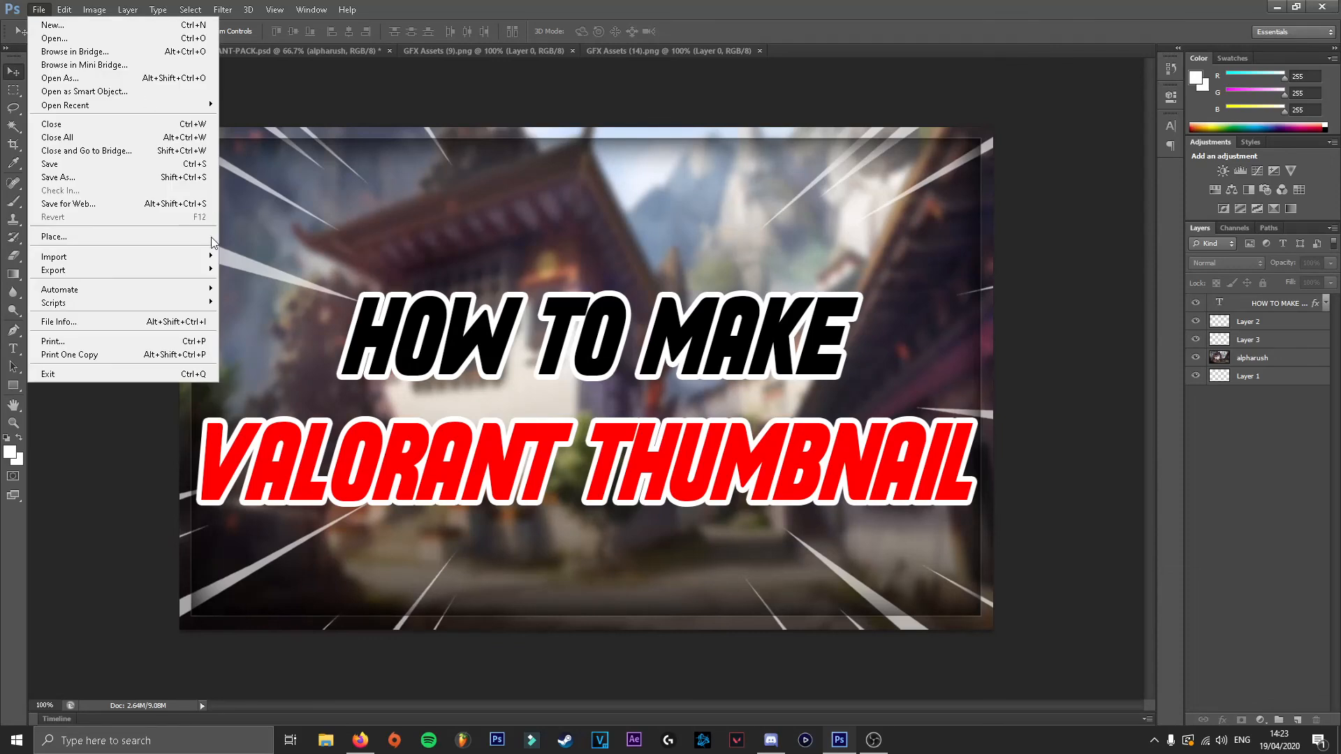
{"action": "left_click", "coordinate": [58, 177]}
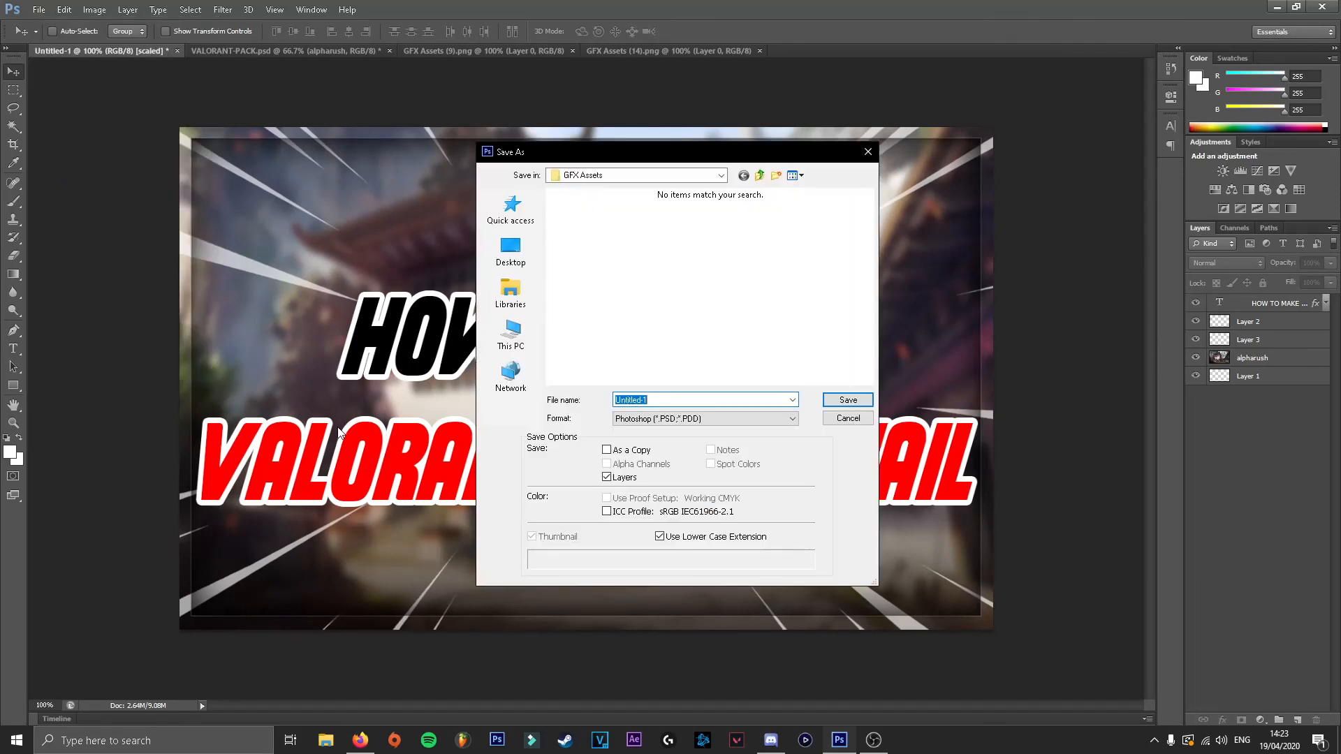
{"action": "left_click", "coordinate": [527, 260]}
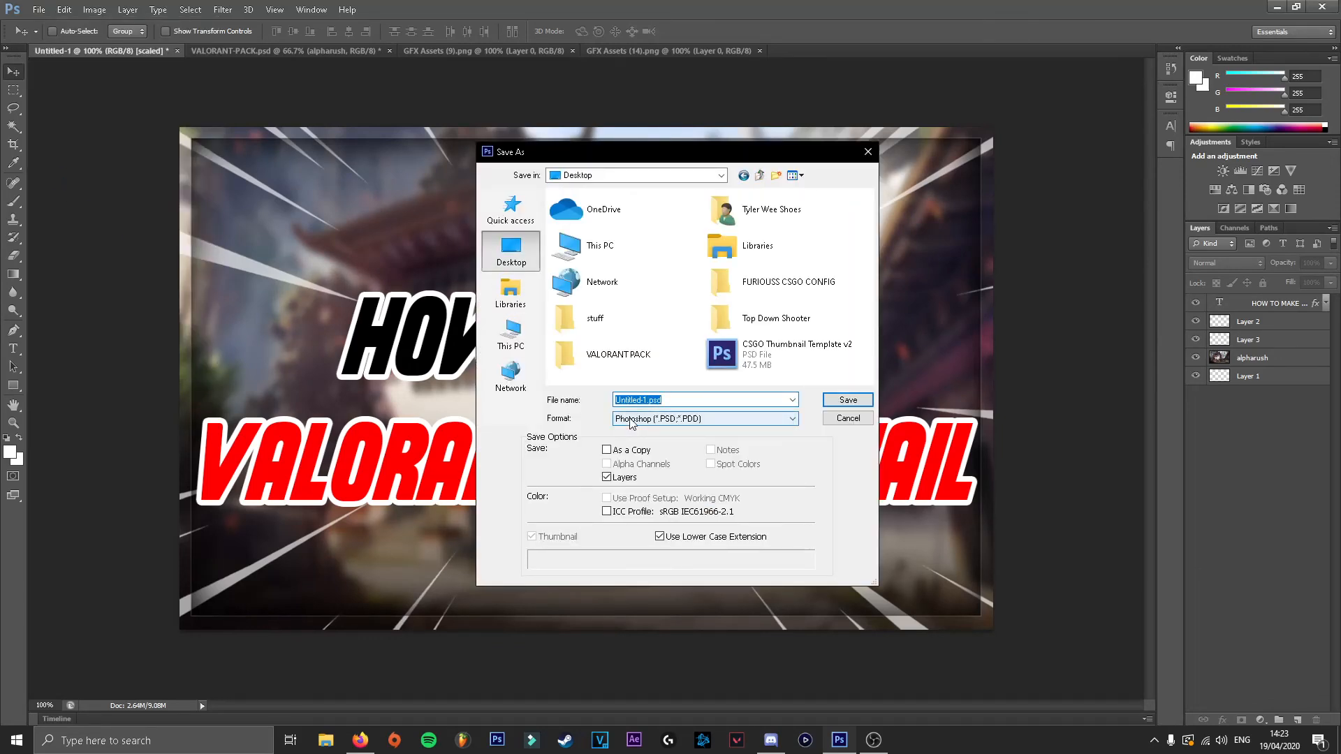
{"action": "left_click", "coordinate": [653, 421]}
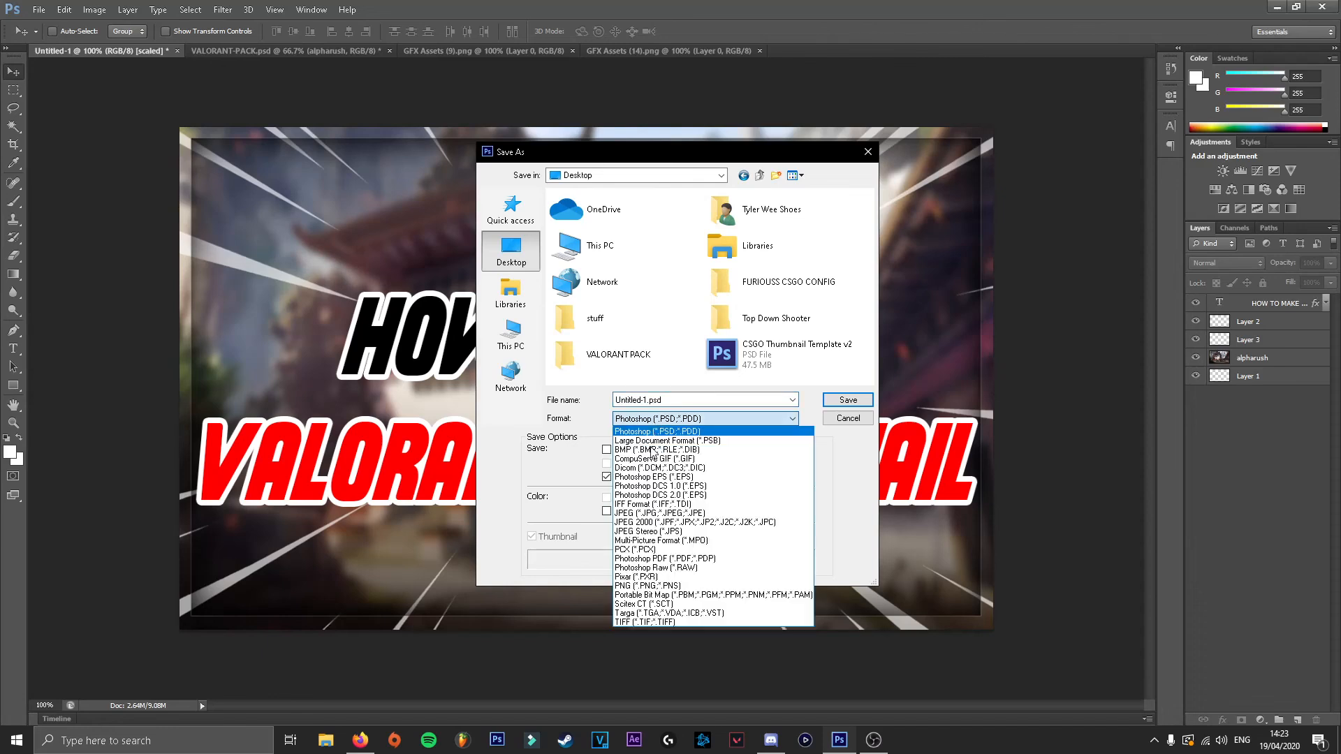
{"action": "left_click", "coordinate": [647, 589]}
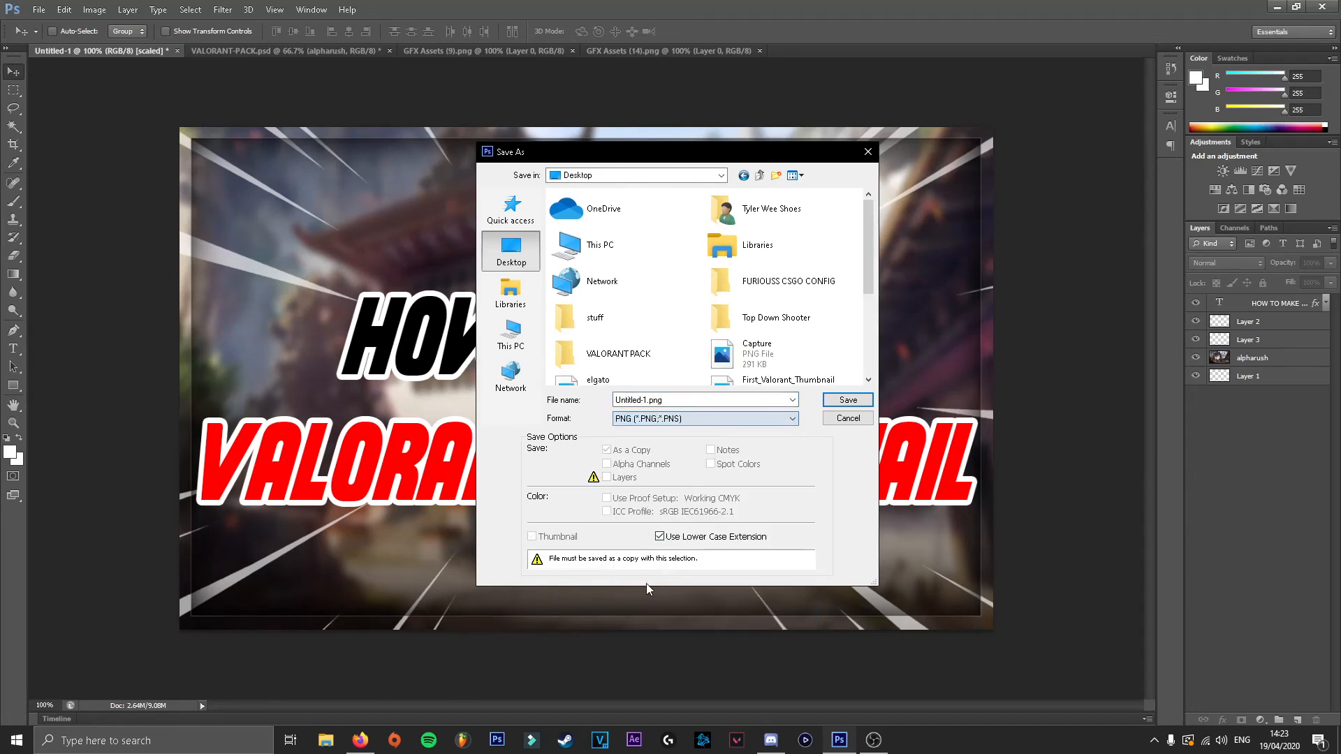
Name the file "how to make valorant th" and save it with smallest/slow compression and no interlacing.
{"action": "double_click", "coordinate": [668, 403]}
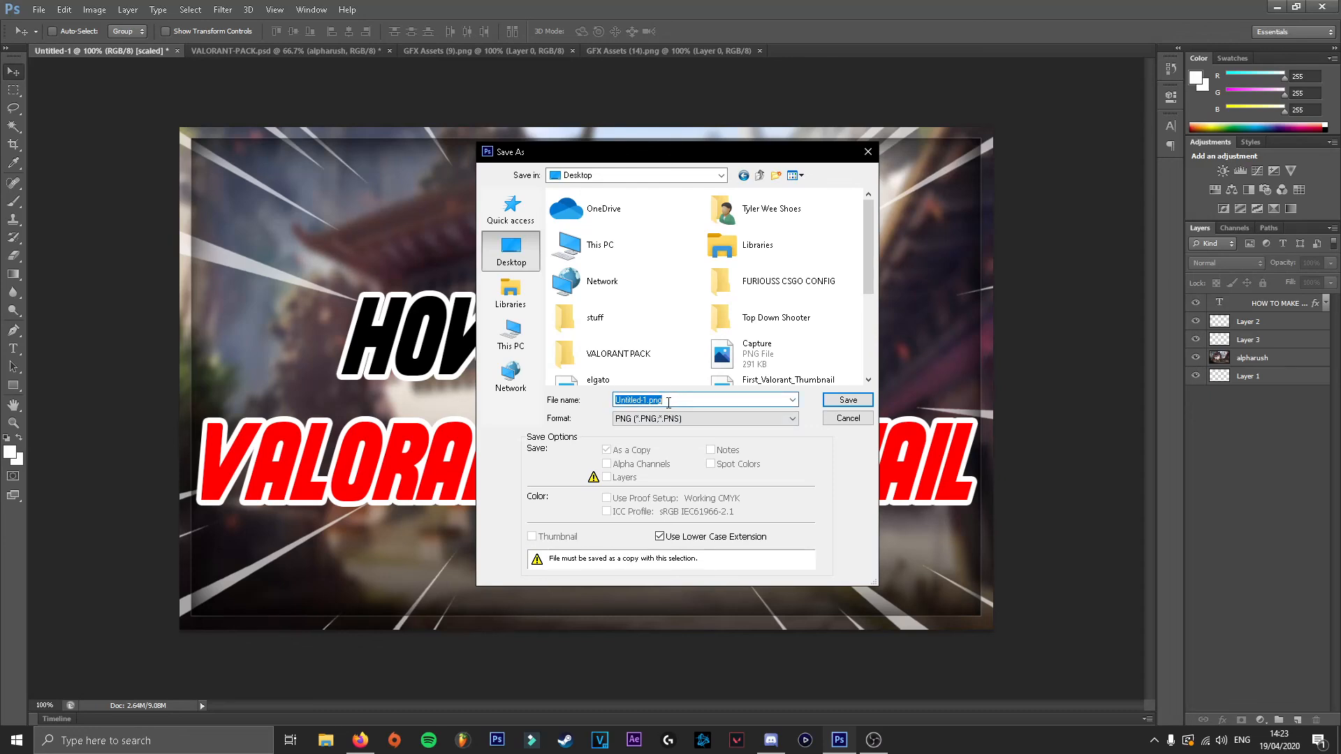
{"action": "type", "text": "how to make valorant th"}
{"action": "left_click", "coordinate": [848, 399]}
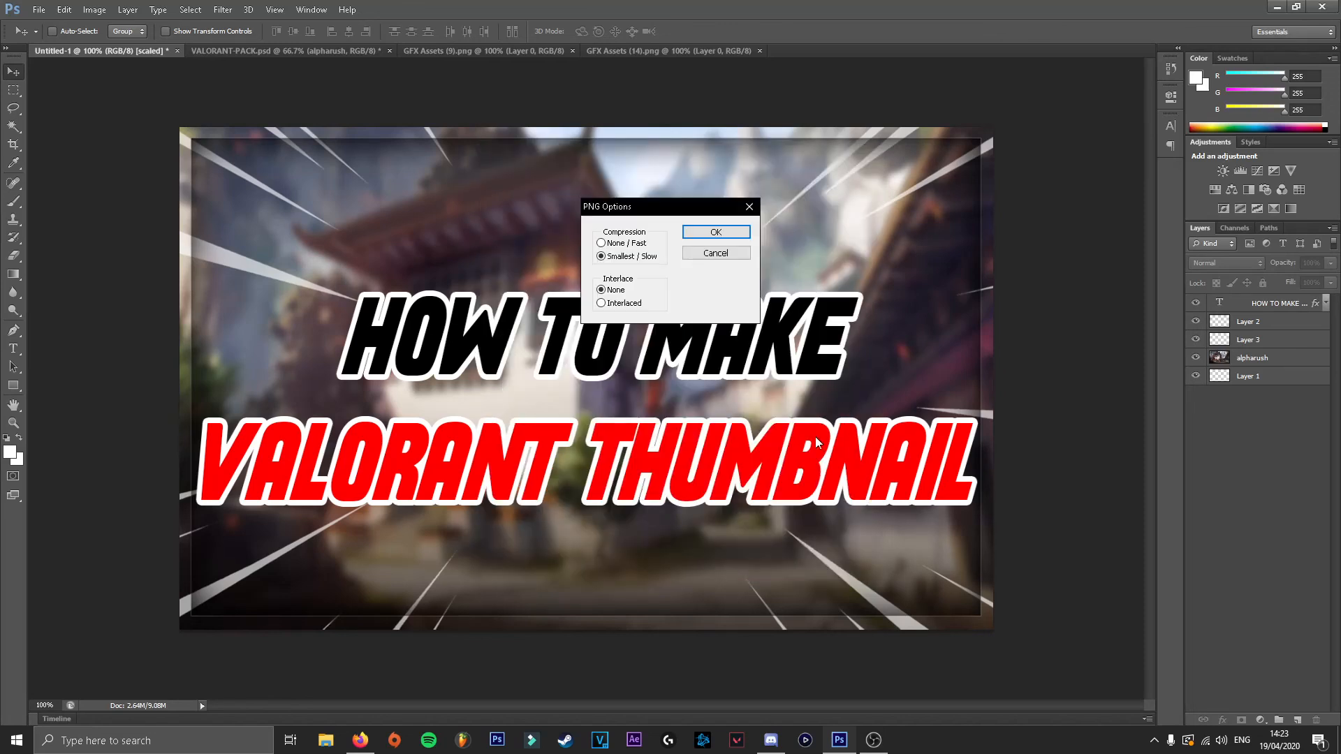
{"action": "left_click", "coordinate": [718, 233]}
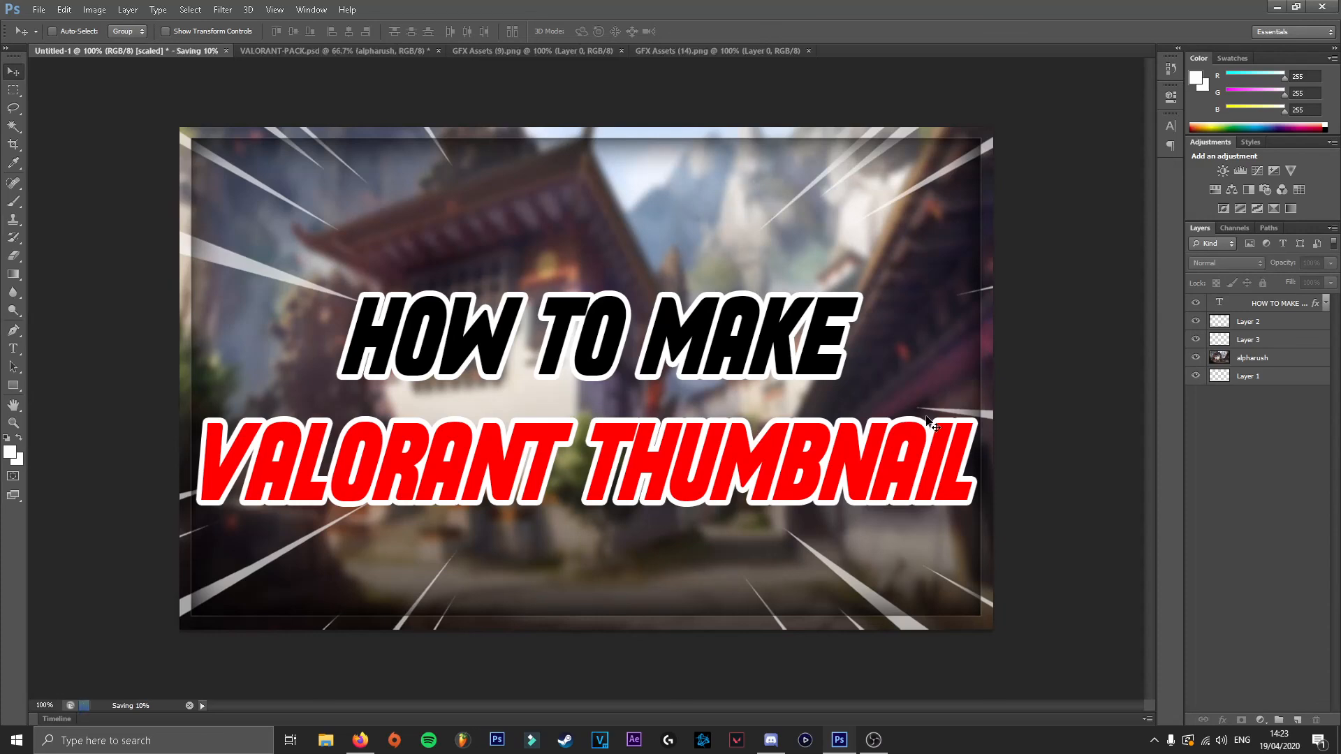